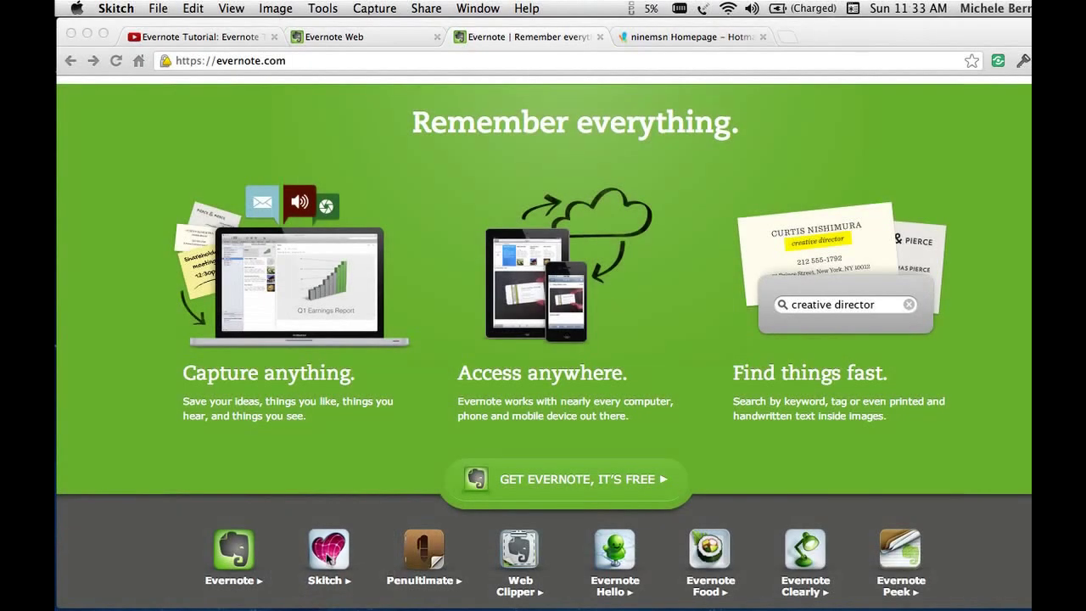
Step: Open the Skitch product page on the Evernote site and download Skitch for Mac
click(327, 555)
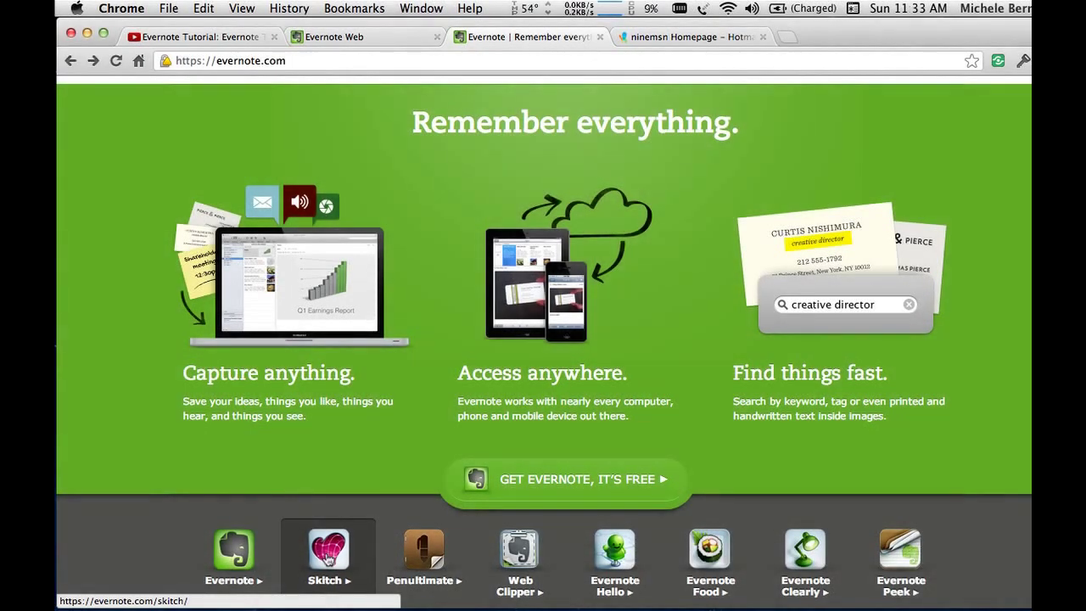
click(328, 557)
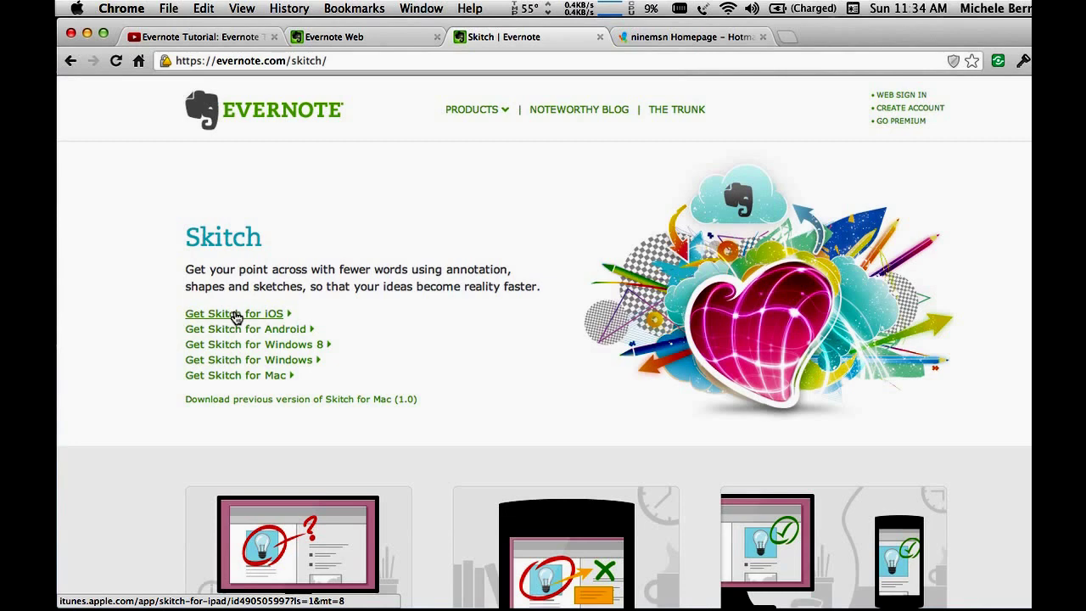
click(226, 380)
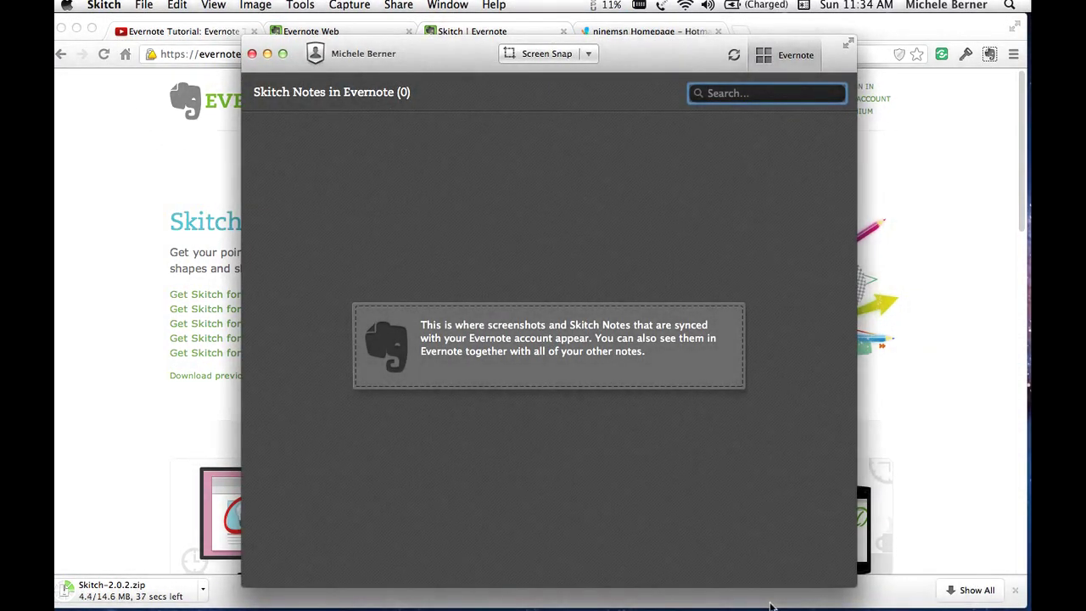
Step: Switch to Skitch, reposition its window and open the sync preferences
mouse_move(751, 605)
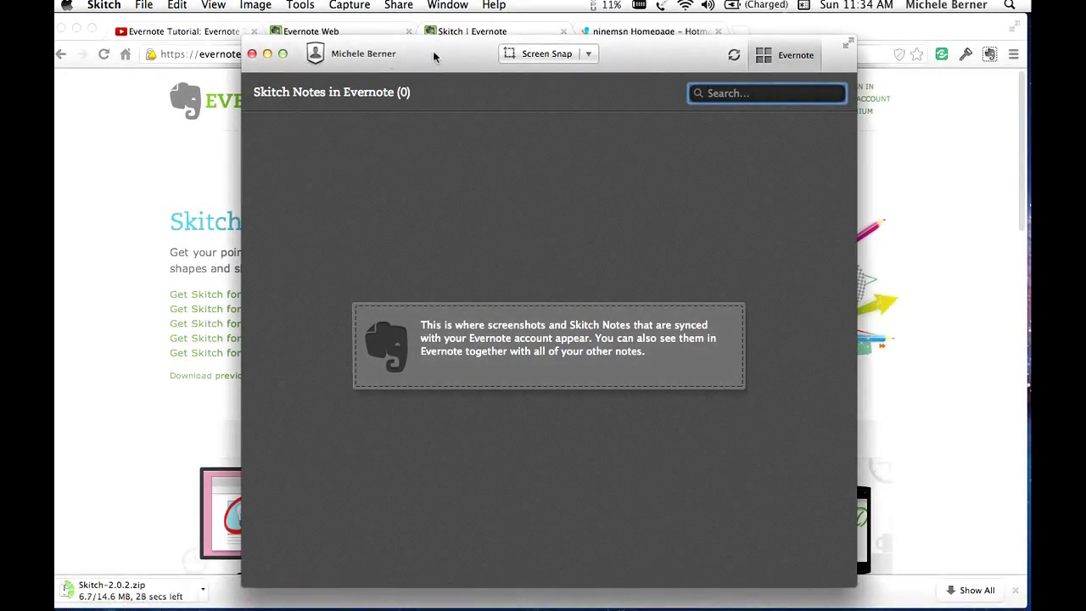
drag(437, 57, 415, 36)
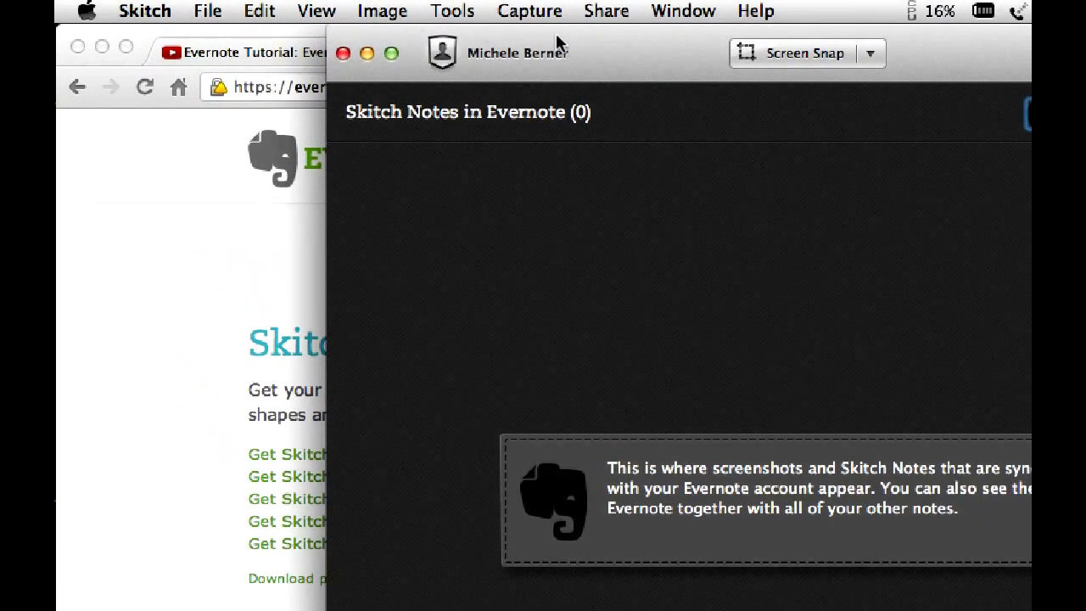
drag(627, 60, 629, 65)
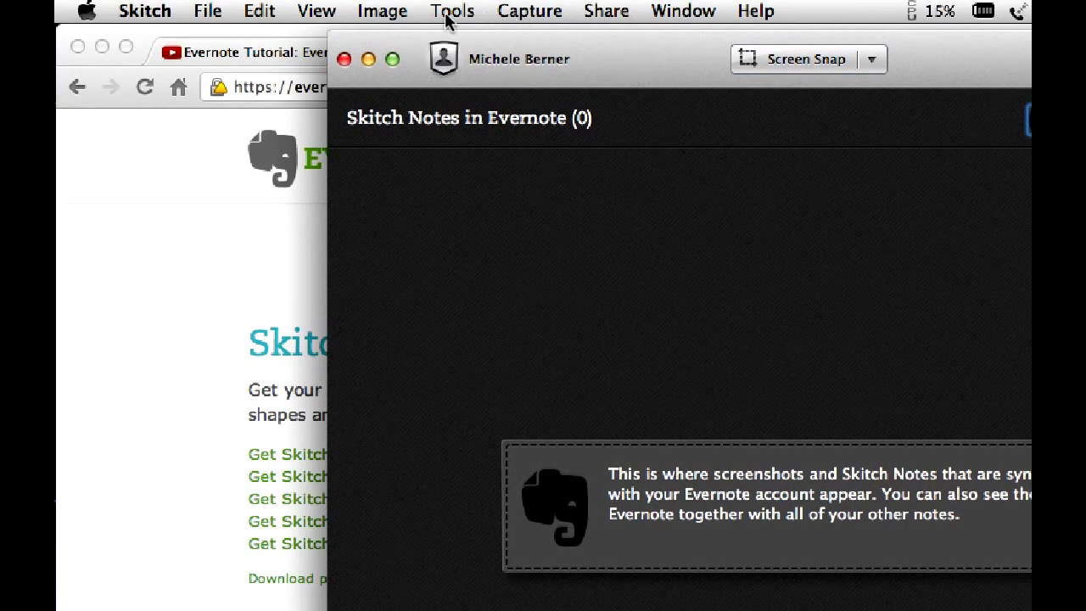
click(142, 15)
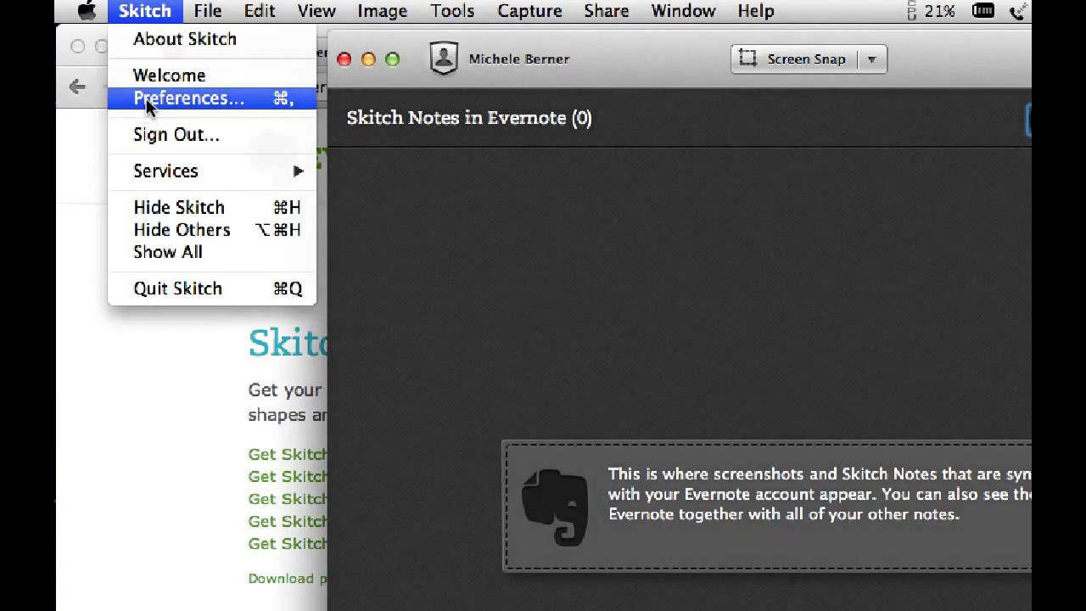
click(146, 100)
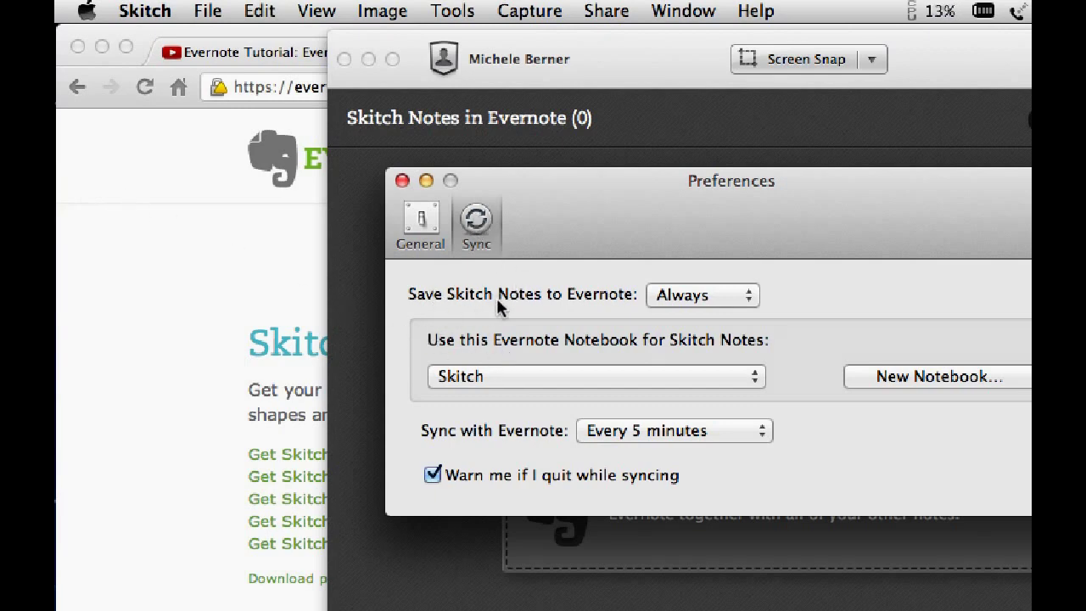
Step: Examine the note-saving choices, the new-notebook form and the Evernote notebook list in the sync preferences, and close the preferences unchanged
click(751, 297)
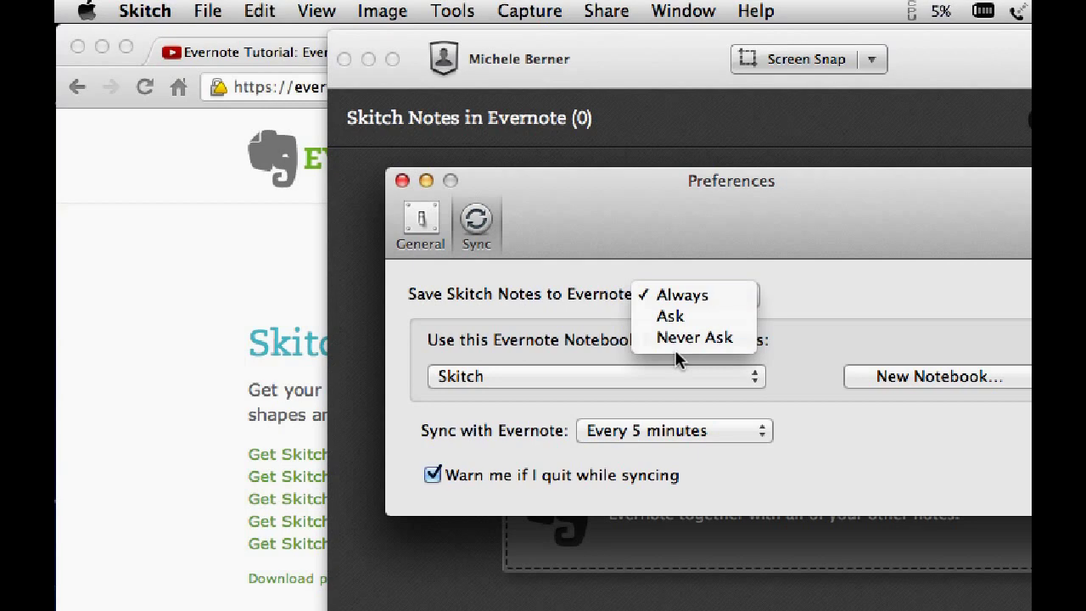
click(819, 396)
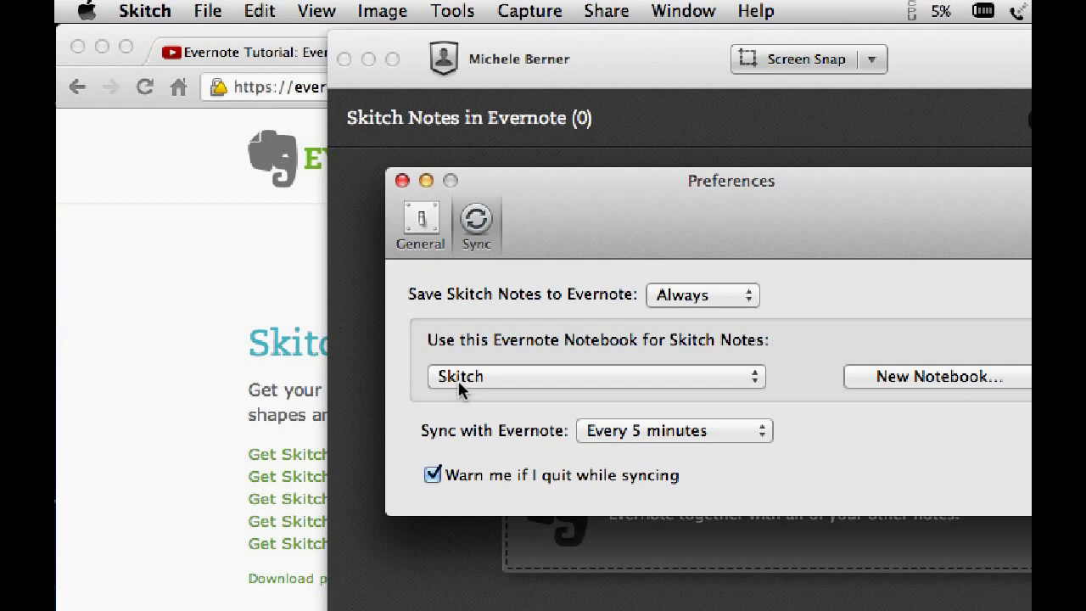
click(899, 380)
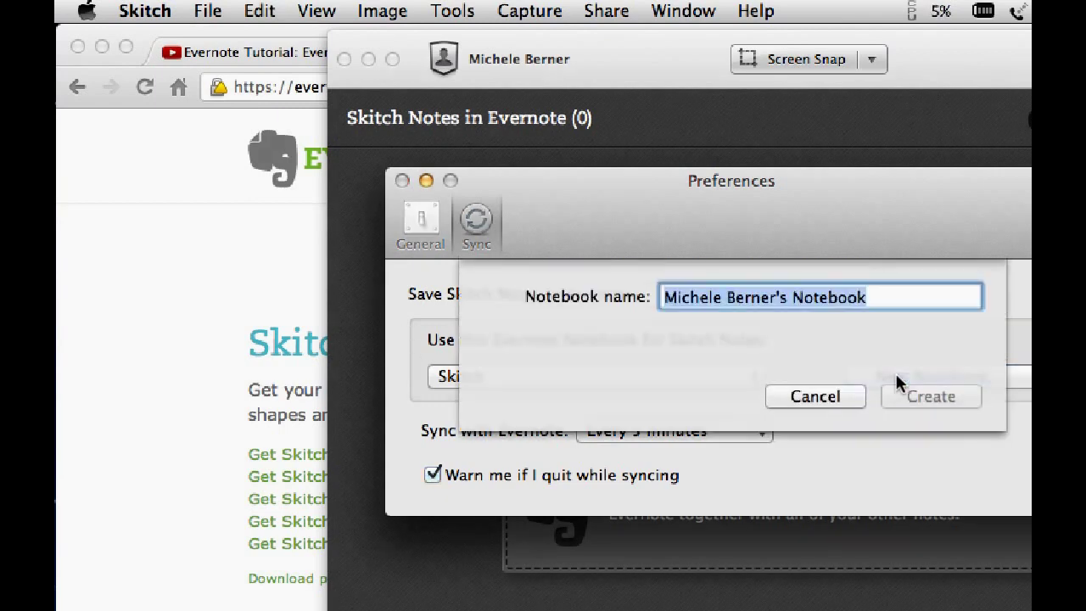
click(815, 396)
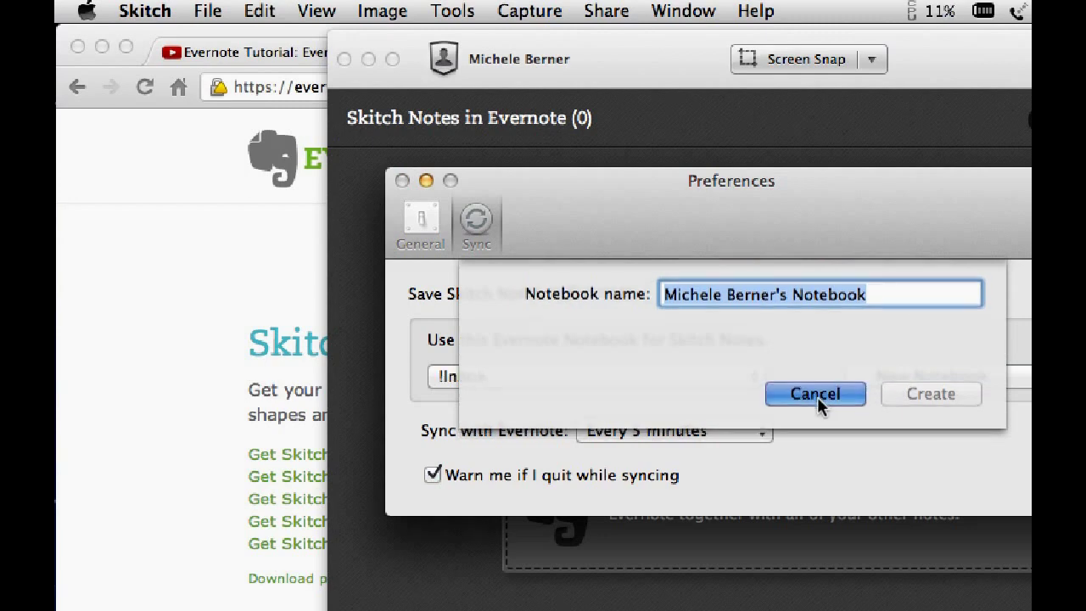
click(761, 374)
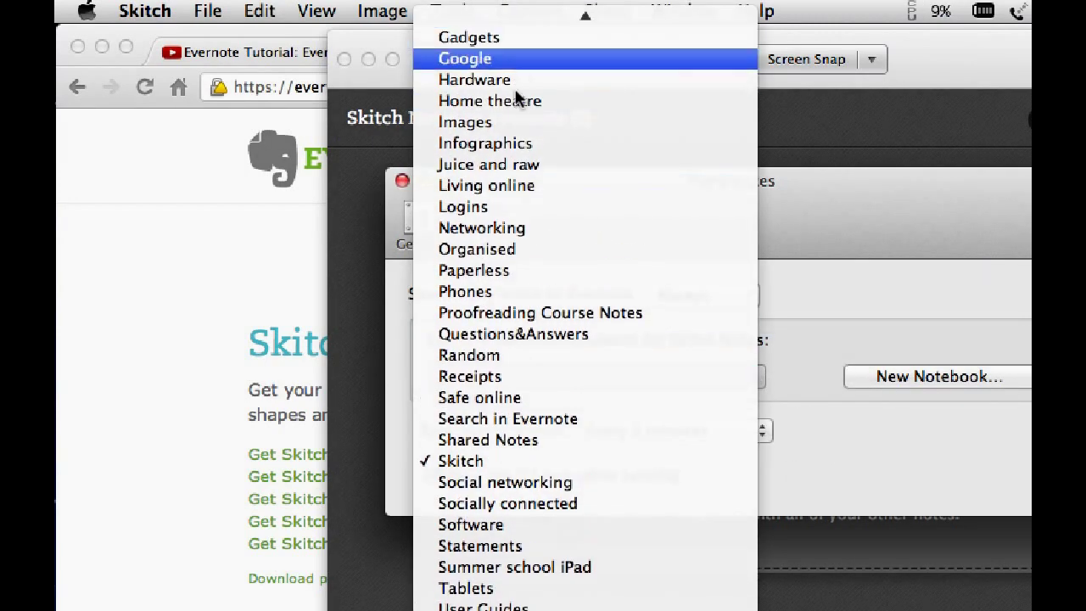
scroll(501, 165, up, 6)
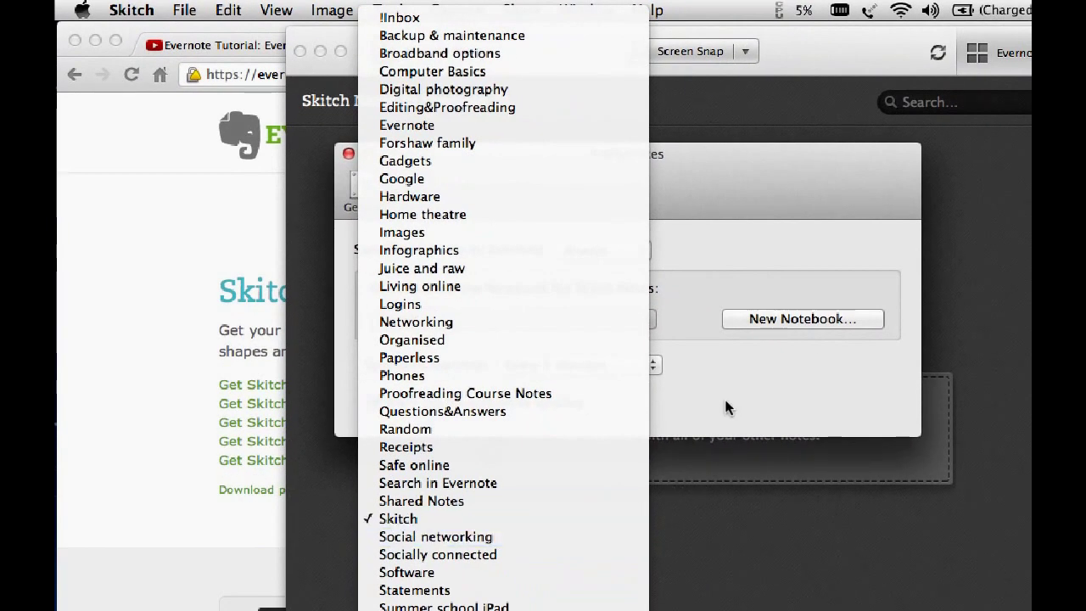
click(723, 397)
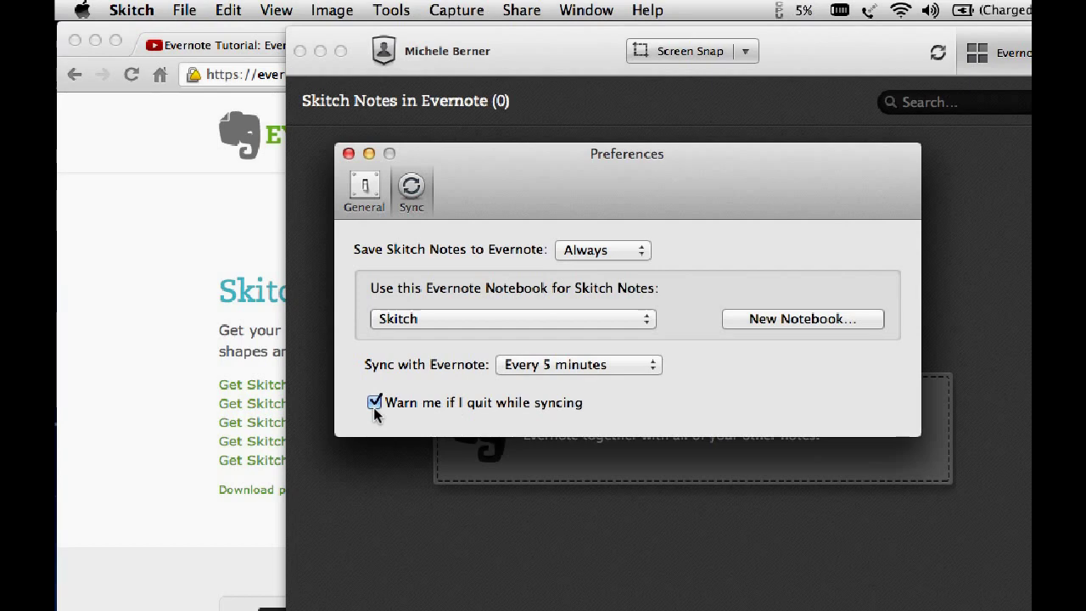
click(347, 155)
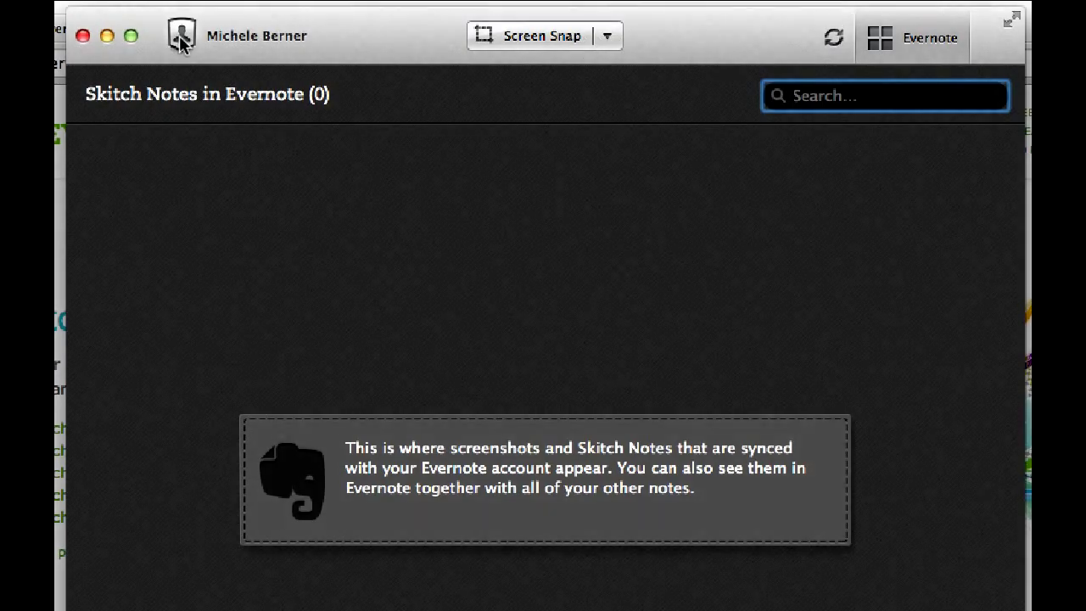
Step: View the account's monthly usage info, and look at the blank canvas before returning to the Skitch notes library
click(181, 39)
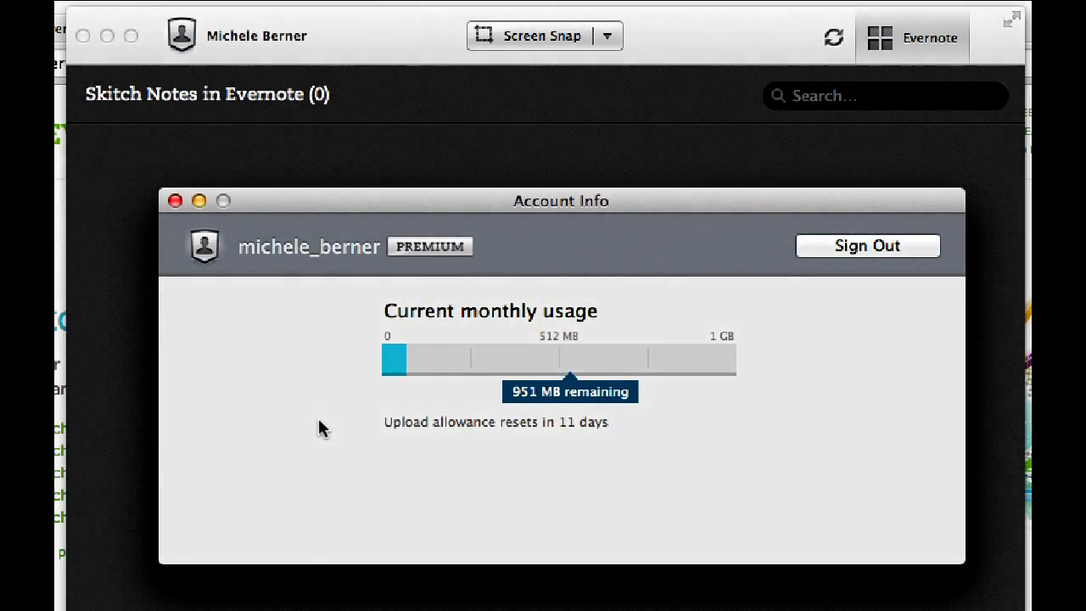
click(174, 202)
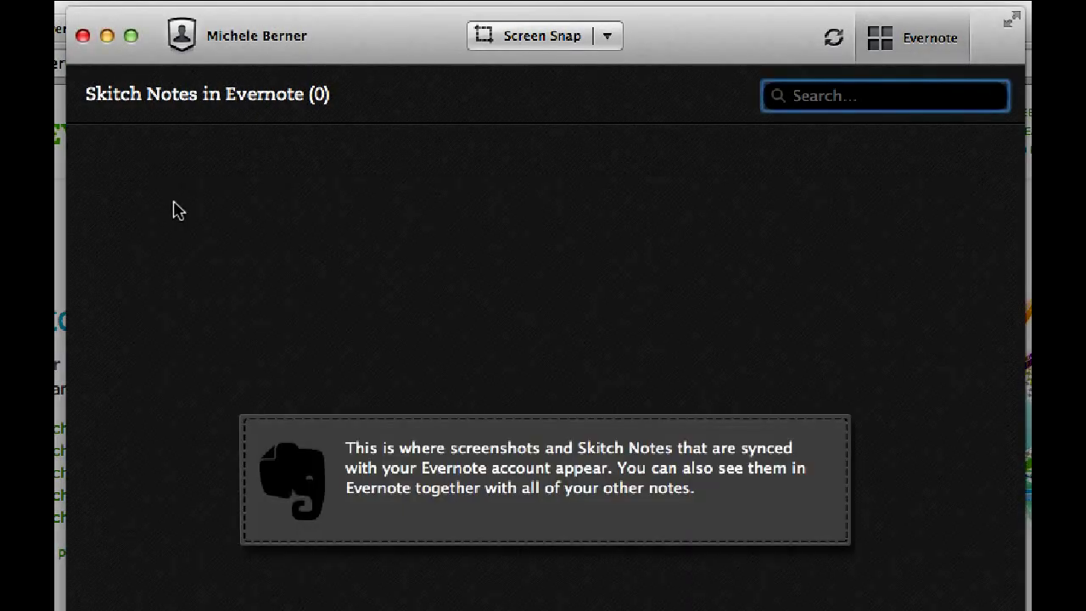
click(880, 37)
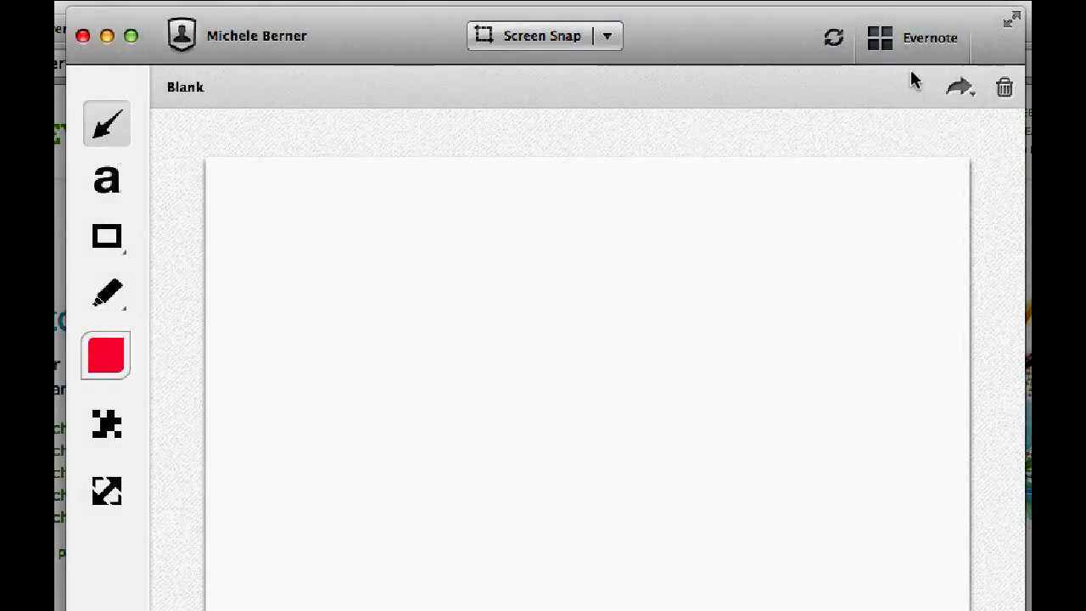
click(880, 41)
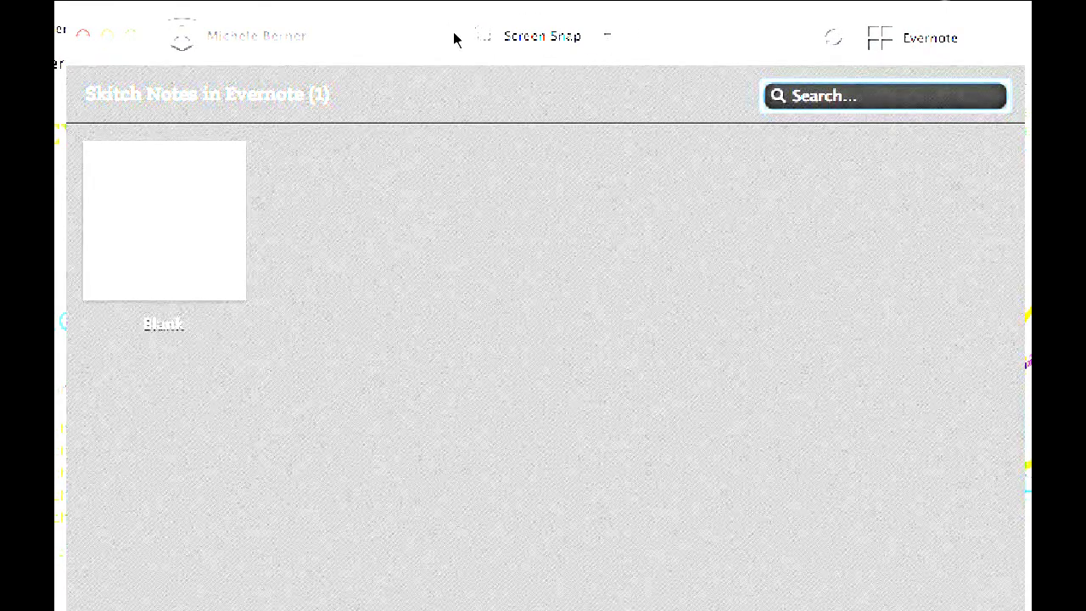
Step: Capture a Fullscreen snap of the Skitch web page and reposition the editor window
click(503, 34)
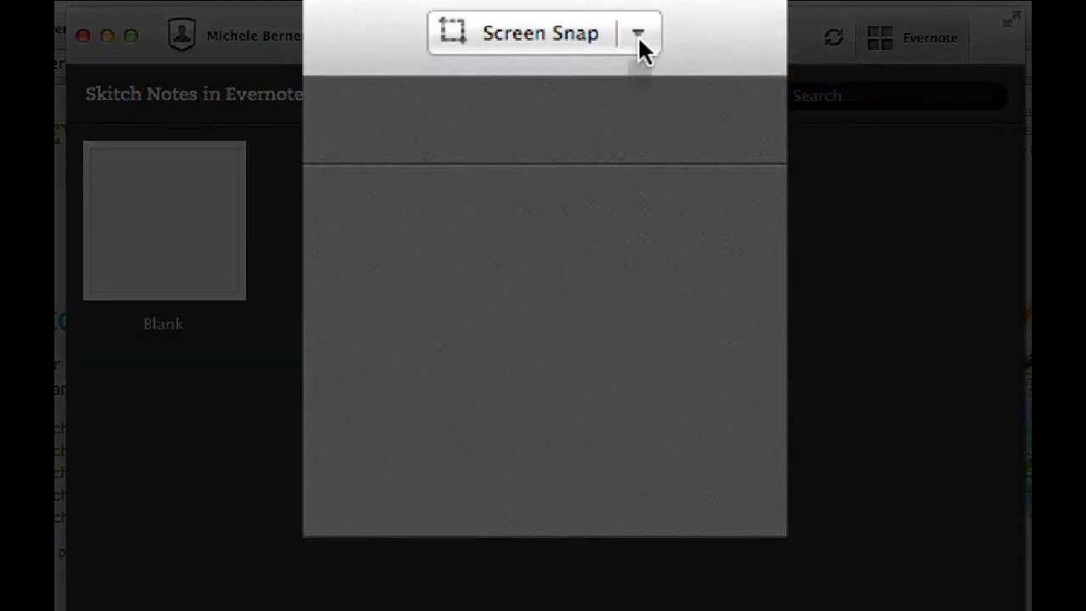
click(639, 34)
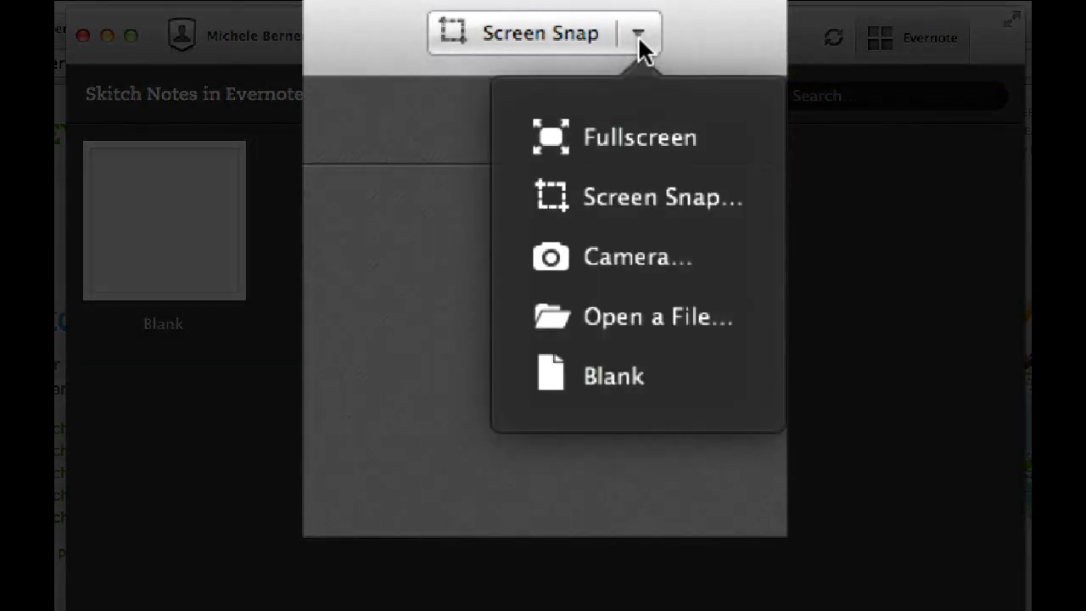
click(635, 142)
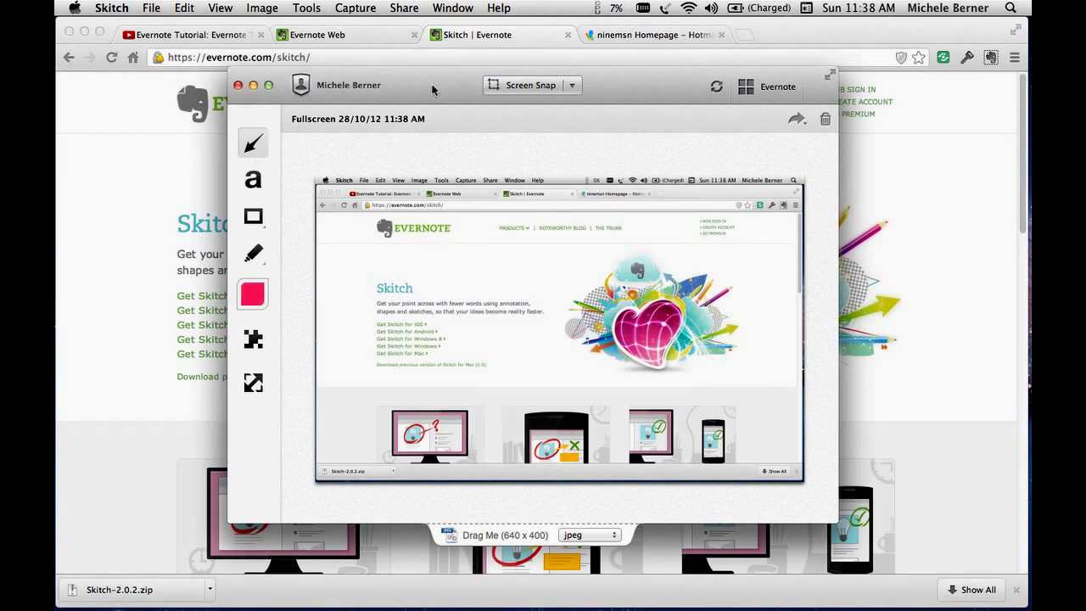
drag(432, 85, 409, 90)
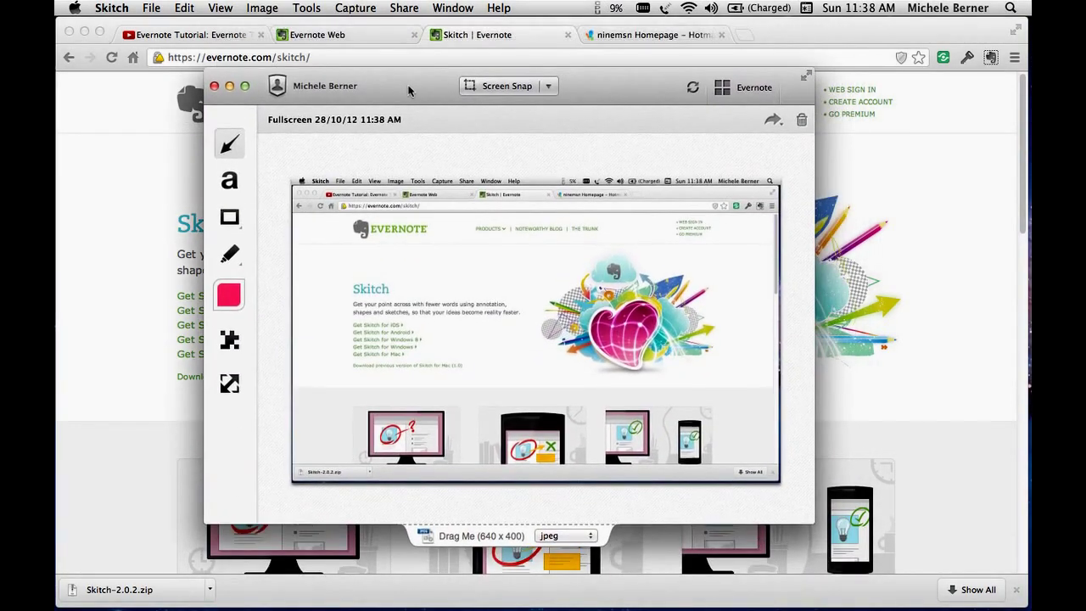
Step: Draw a pink arrow by the Evernote logo on the captured image and undo it
mouse_move(420, 348)
mouse_down()
mouse_move(415, 355)
mouse_move(347, 303)
mouse_move(357, 247)
mouse_up()
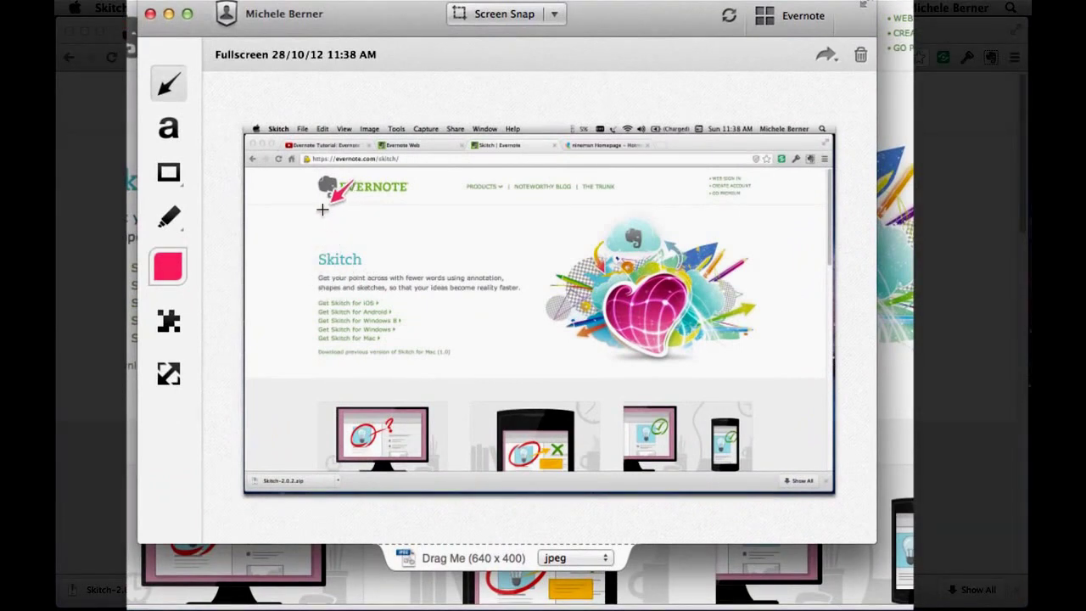
key(super+z)
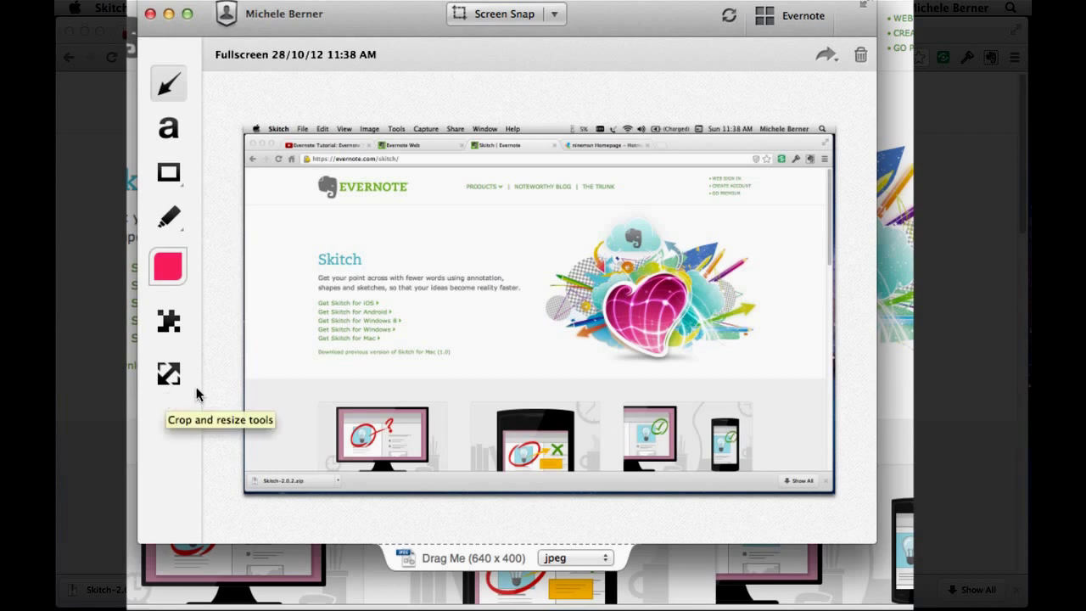
Step: Draw a rectangle framing the Skitch heading, description and download links on the capture, widen it slightly and recolour it blue
click(172, 175)
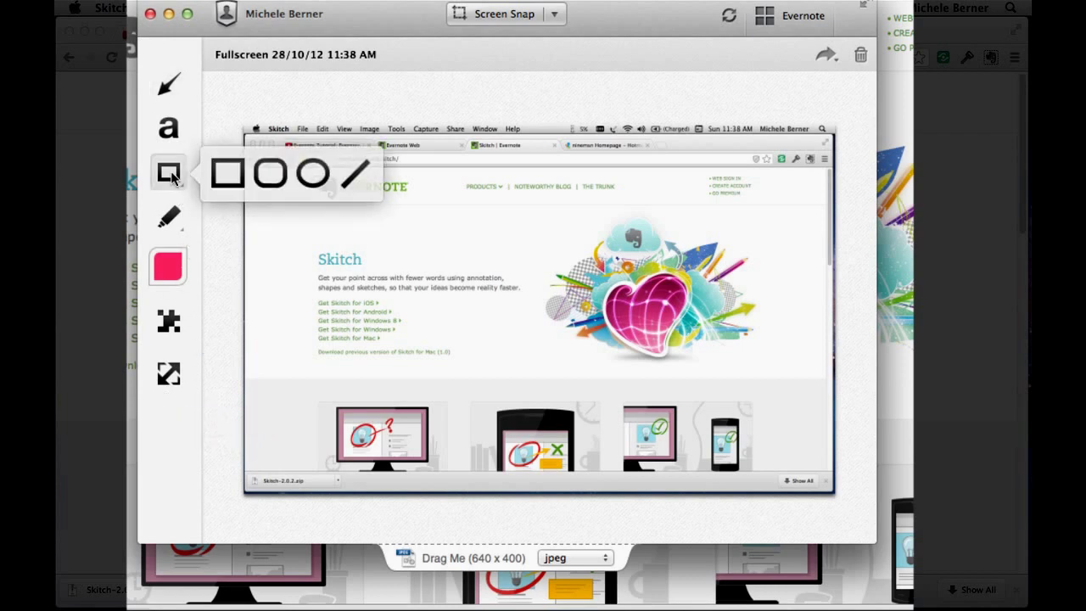
click(219, 173)
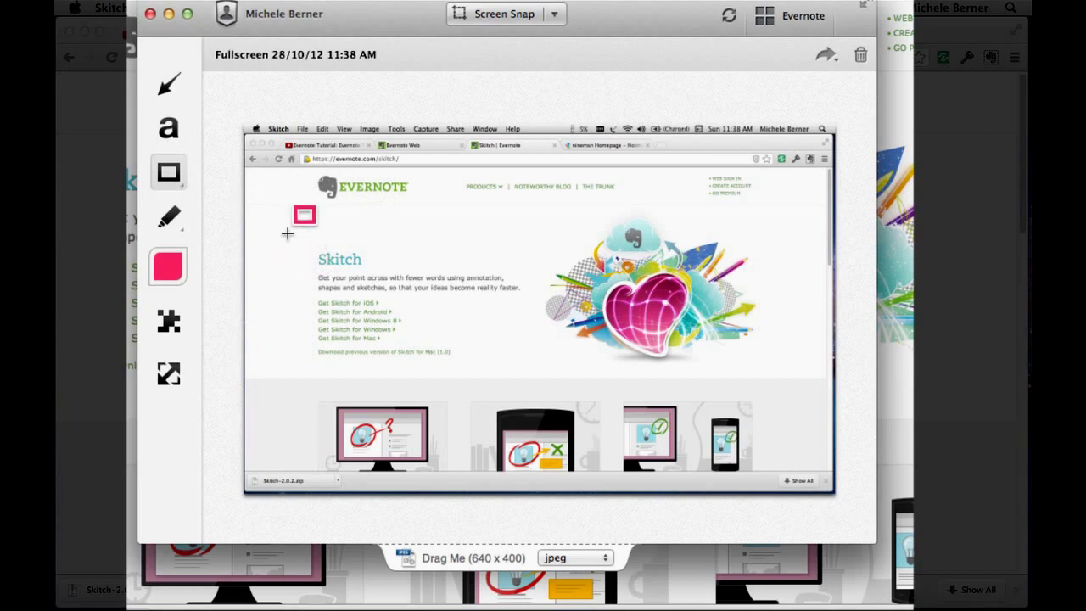
mouse_move(286, 232)
mouse_down()
mouse_move(328, 311)
mouse_move(475, 365)
mouse_move(533, 368)
mouse_up()
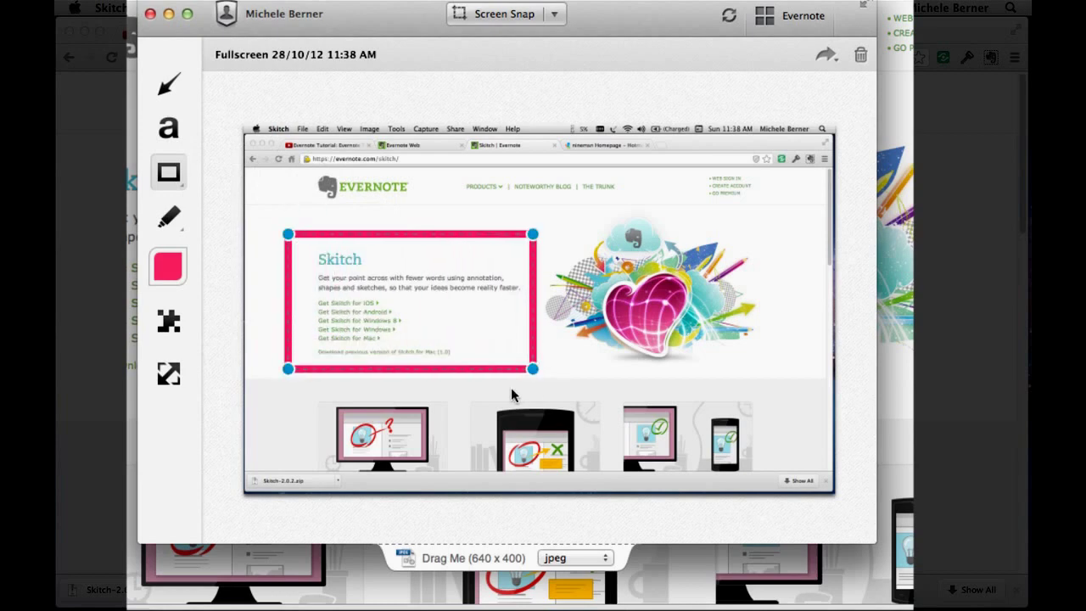
mouse_move(289, 369)
mouse_down()
mouse_move(278, 382)
mouse_move(293, 372)
mouse_move(284, 371)
mouse_up()
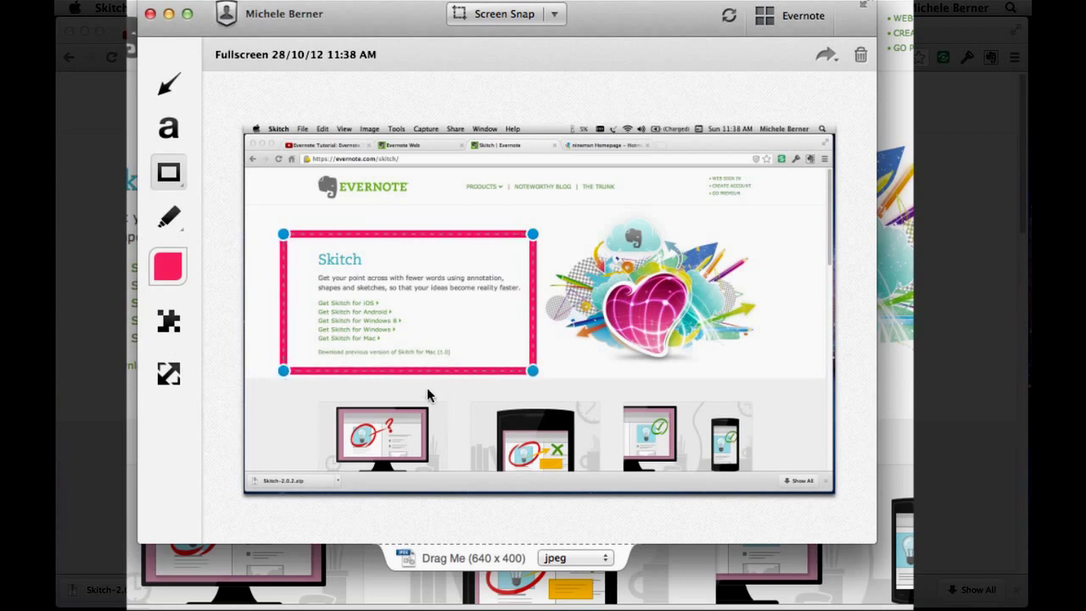
click(168, 266)
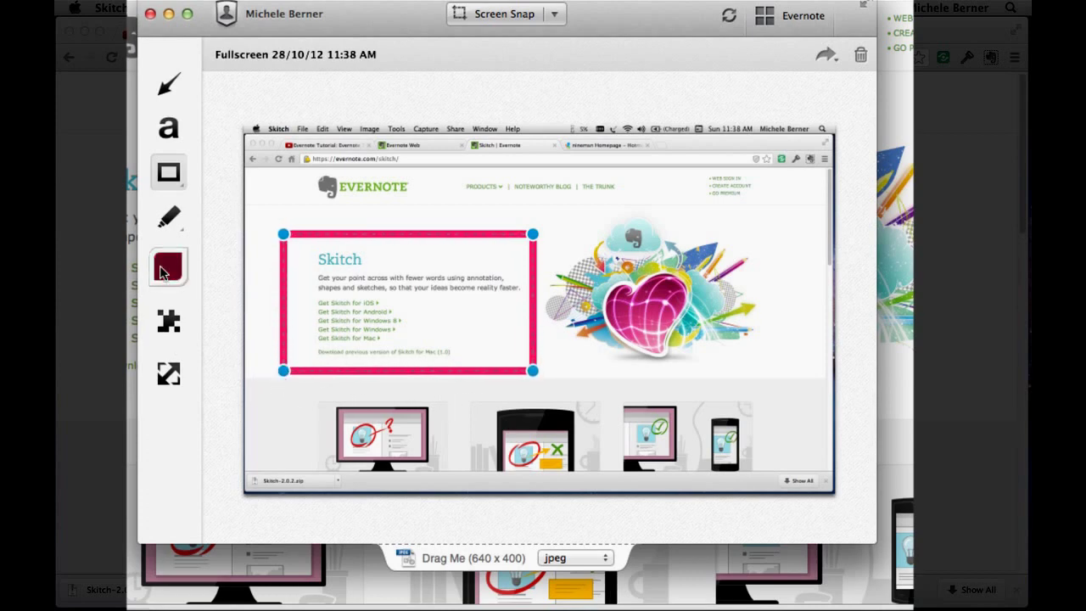
click(229, 274)
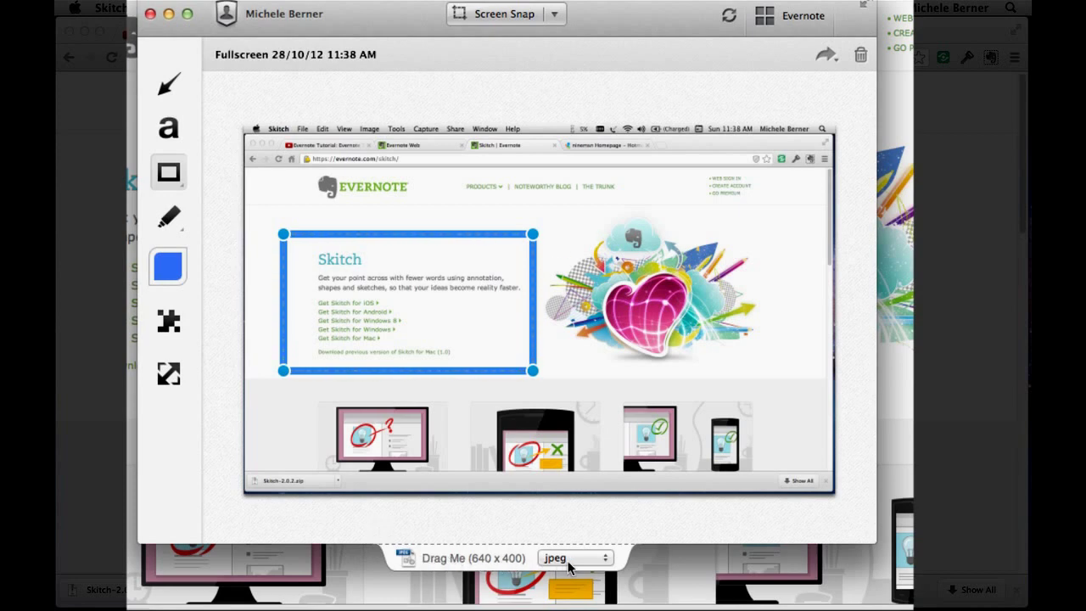
Step: Set the image's export format to png and make the editor window taller
click(607, 559)
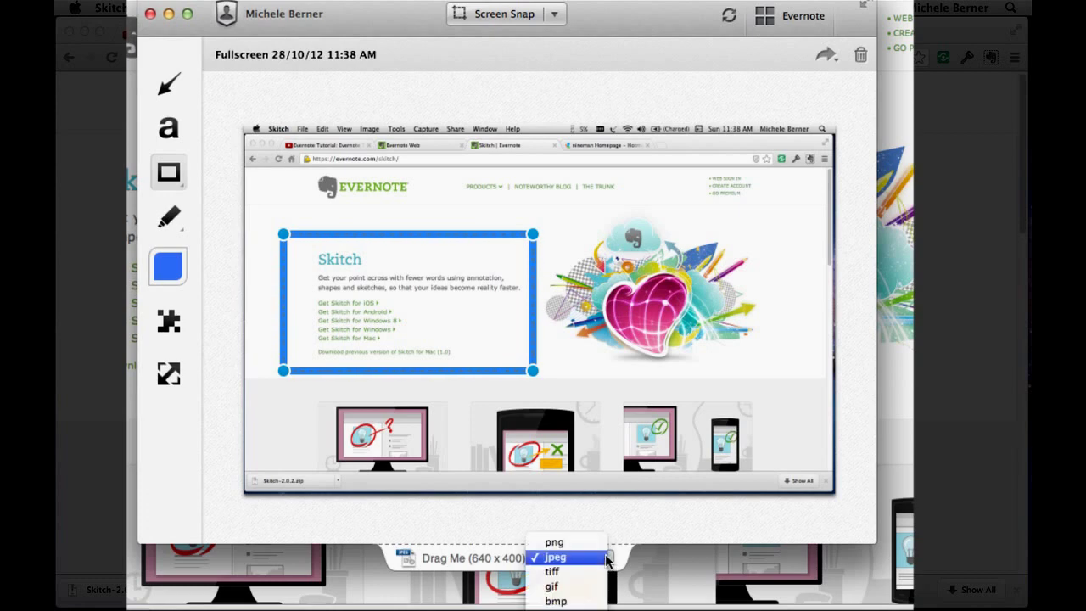
click(580, 543)
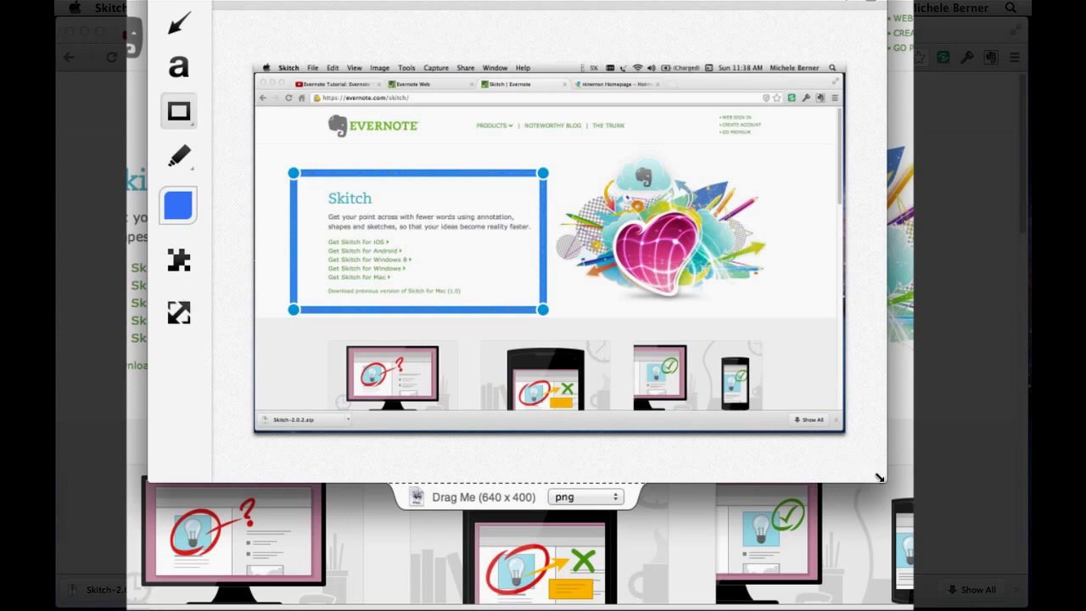
drag(879, 478, 868, 517)
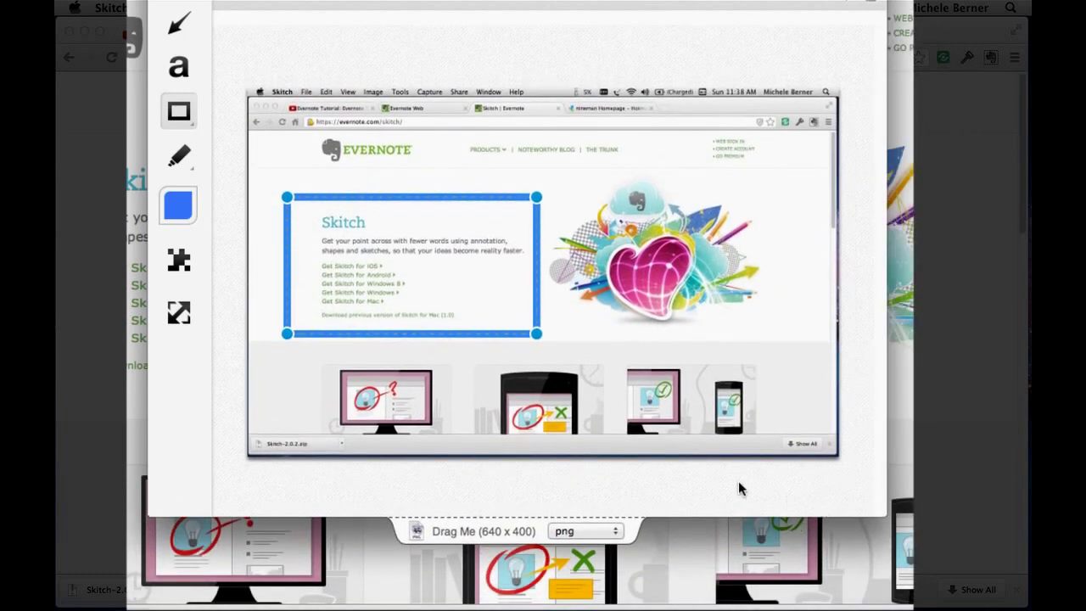
Step: Crop the capture to 617 × 374 around the blue frame and Skitch text, and apply the crop
click(178, 314)
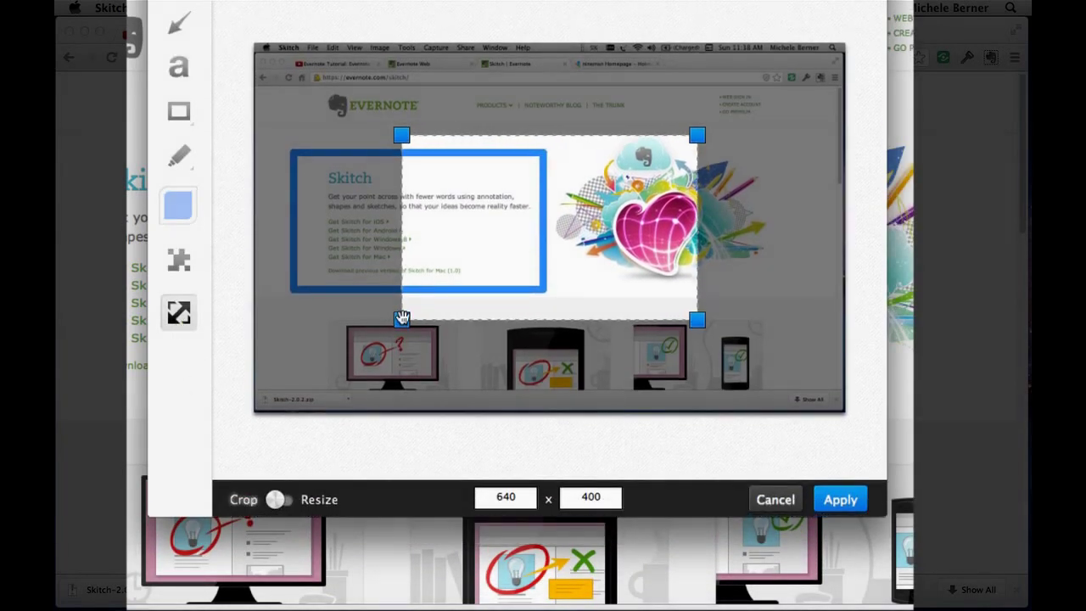
drag(403, 322, 145, 293)
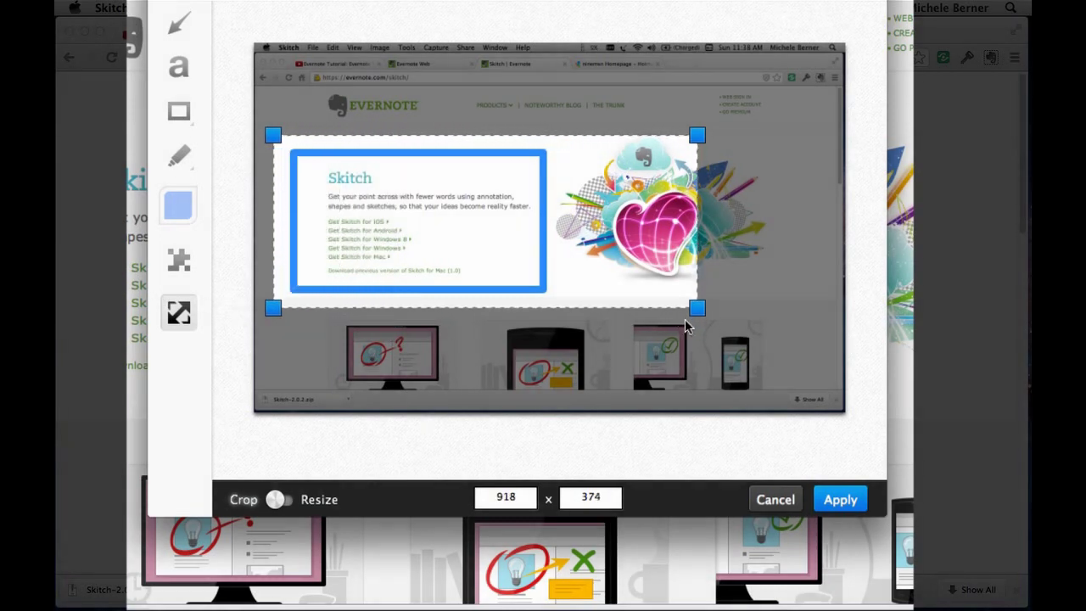
drag(697, 308, 679, 300)
drag(546, 295, 415, 306)
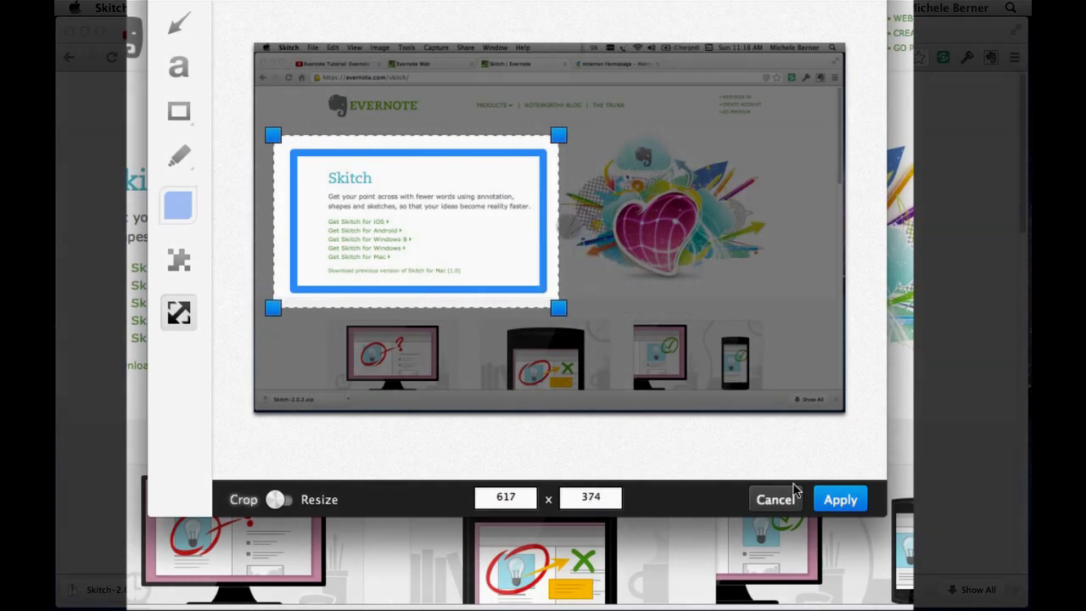
click(839, 499)
mouse_move(499, 259)
mouse_down()
mouse_move(467, 288)
mouse_move(443, 222)
mouse_up()
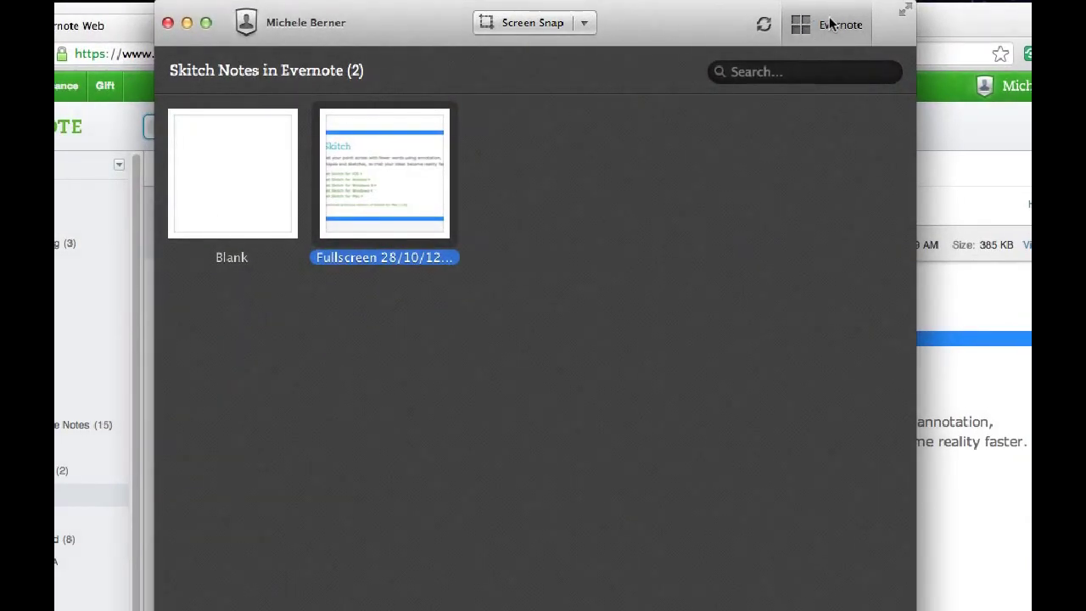
Step: Review the sharing options for the Fullscreen note in the Skitch notes list and minimise the Skitch window
right_click(331, 254)
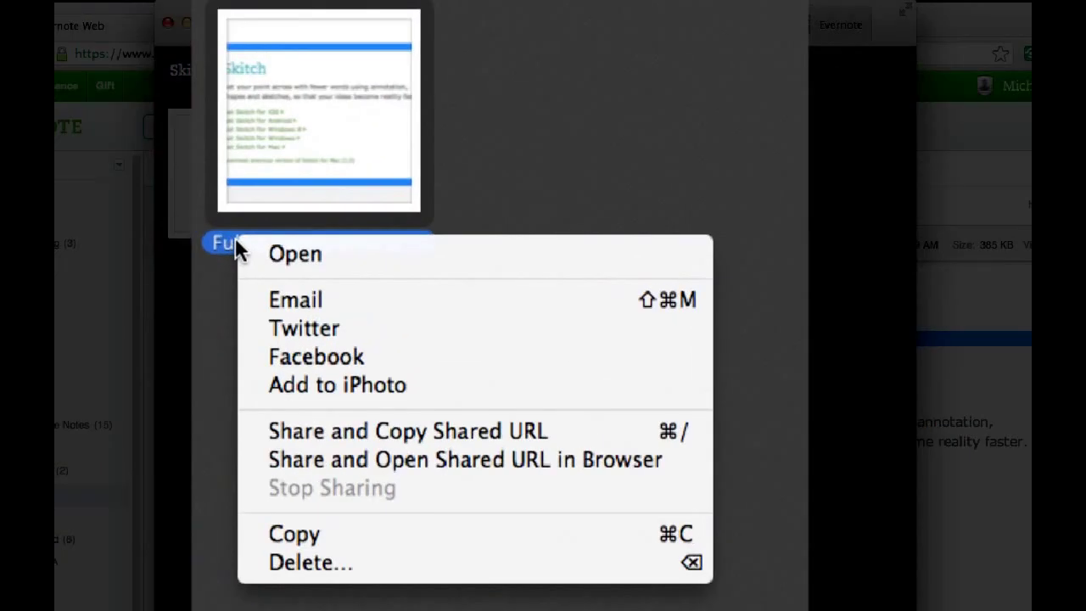
click(204, 329)
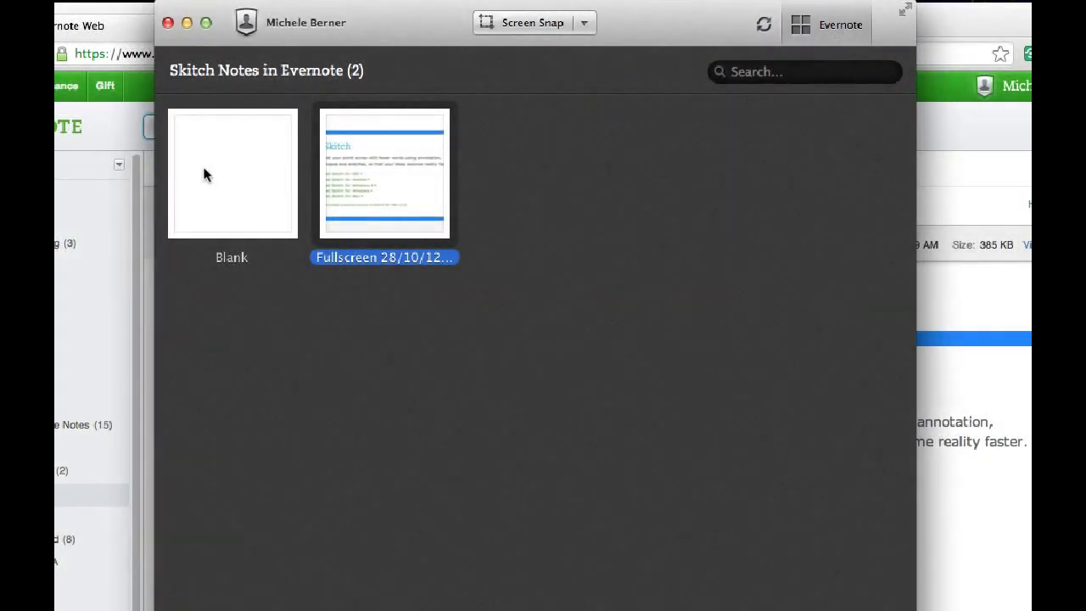
click(187, 23)
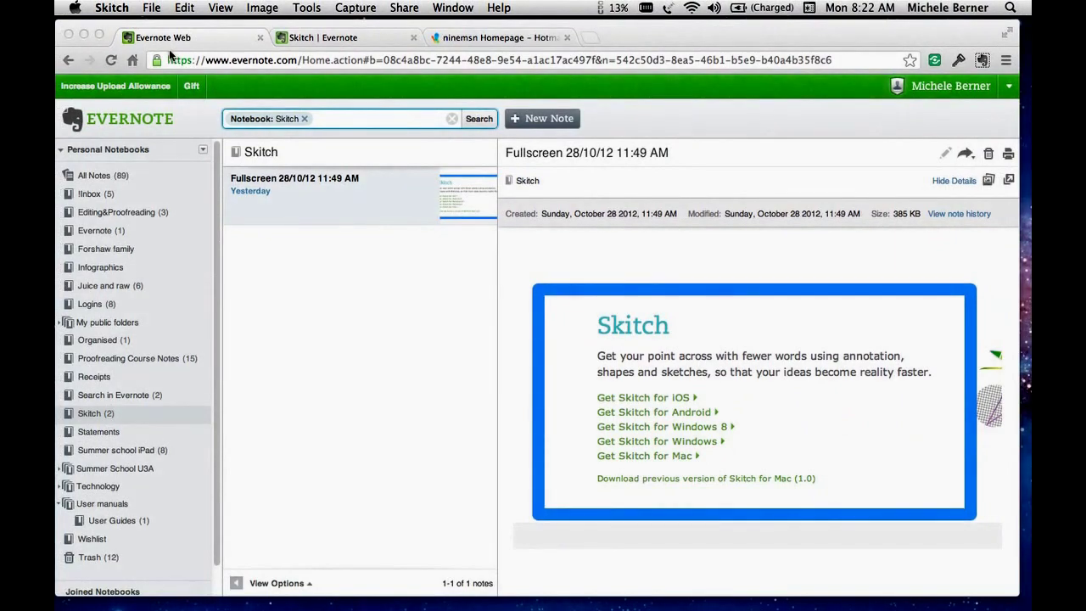
Step: View the Skitch notebook in Evernote Web and in the Evernote desktop app, moving the desktop window up
click(90, 420)
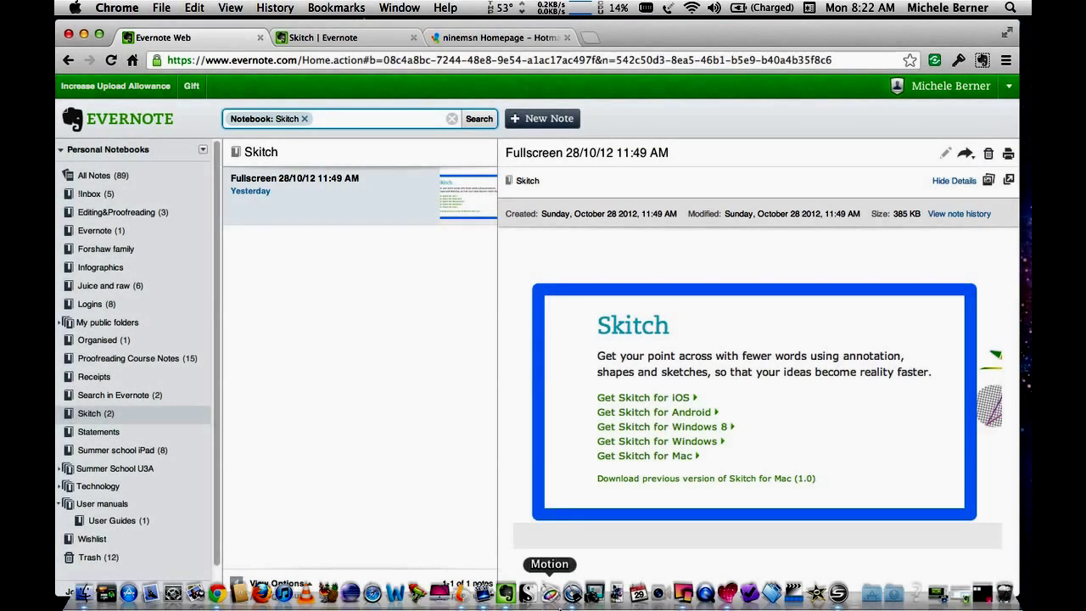
click(506, 594)
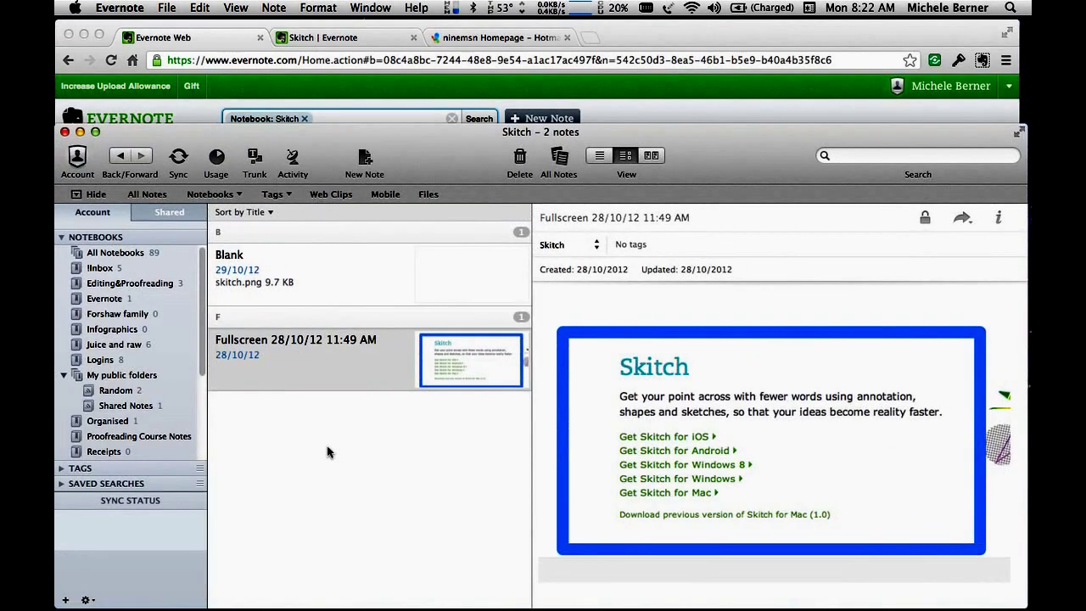
drag(412, 158, 412, 49)
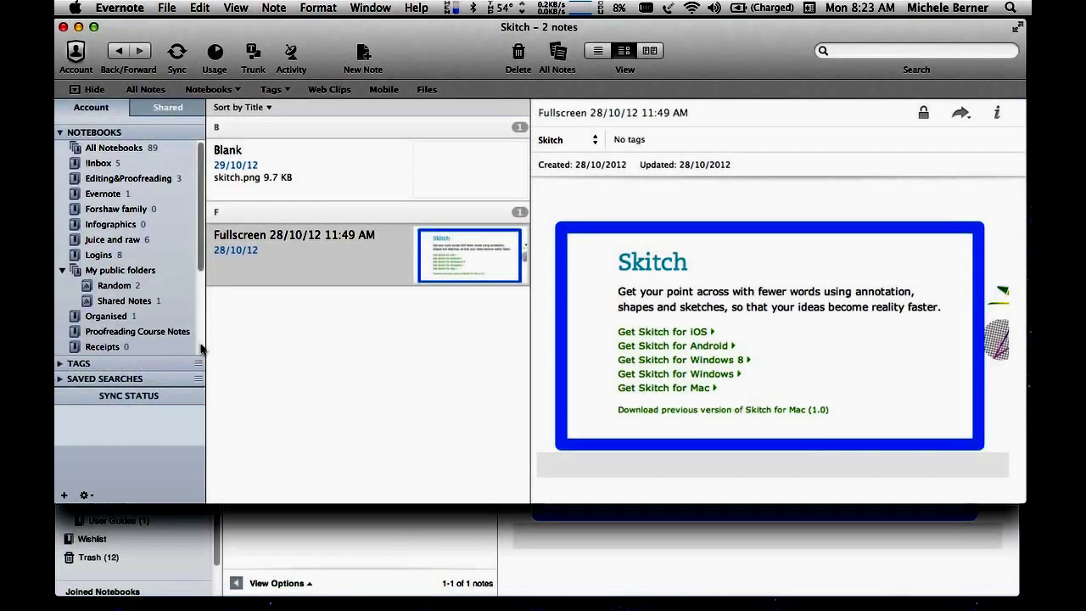
drag(201, 270, 198, 339)
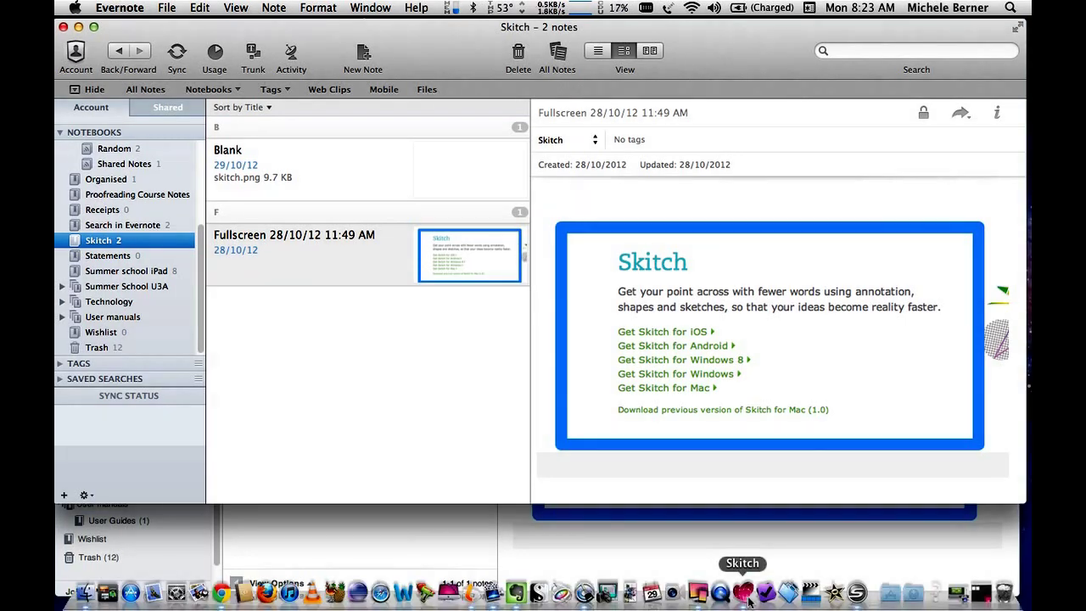
Step: Switch to Skitch, leave the Evernote notes list for the editor and open the capture options
click(747, 596)
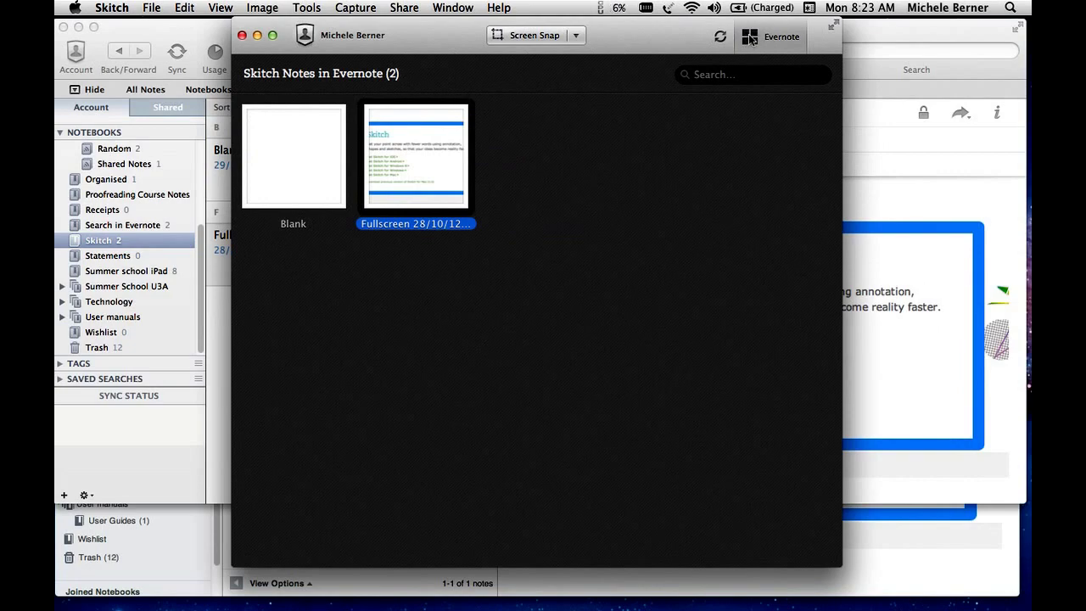
click(750, 38)
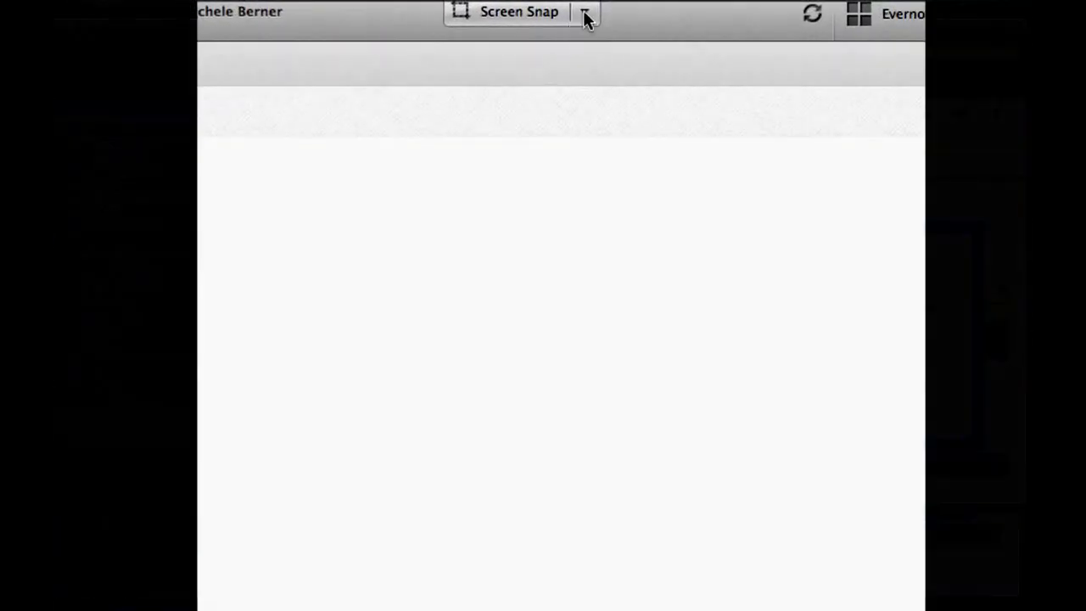
click(585, 16)
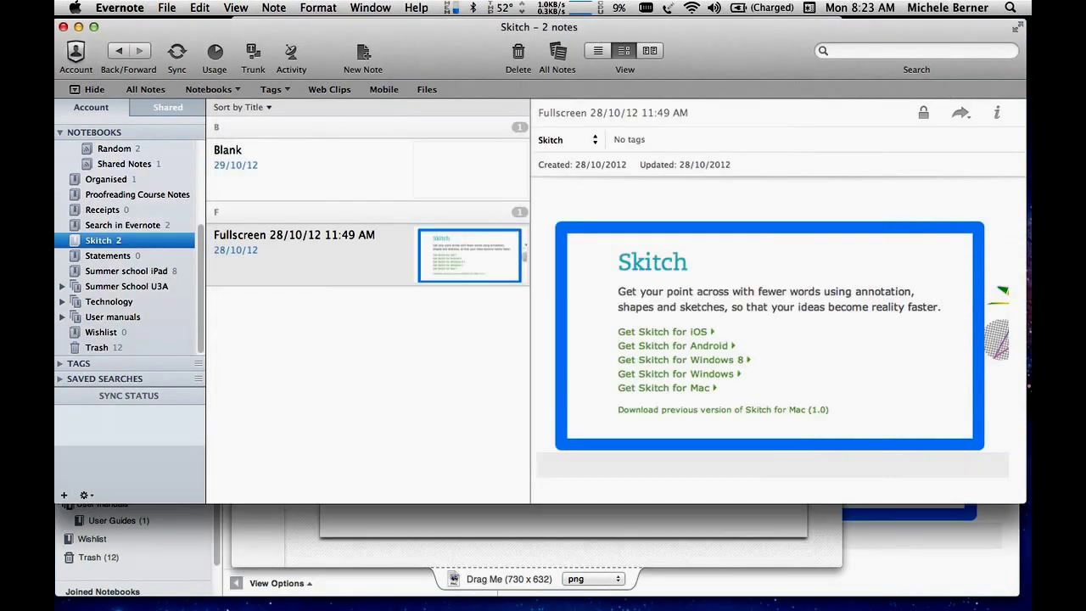
Step: Bring up the ninemsn homepage in Chrome as the page to capture and return to Skitch
click(224, 595)
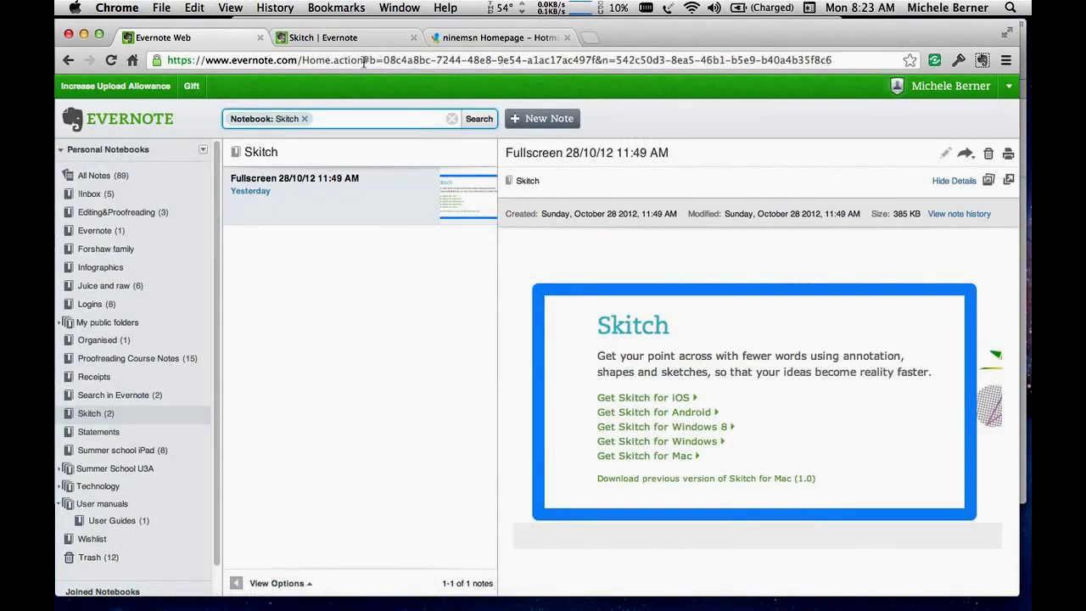
click(496, 38)
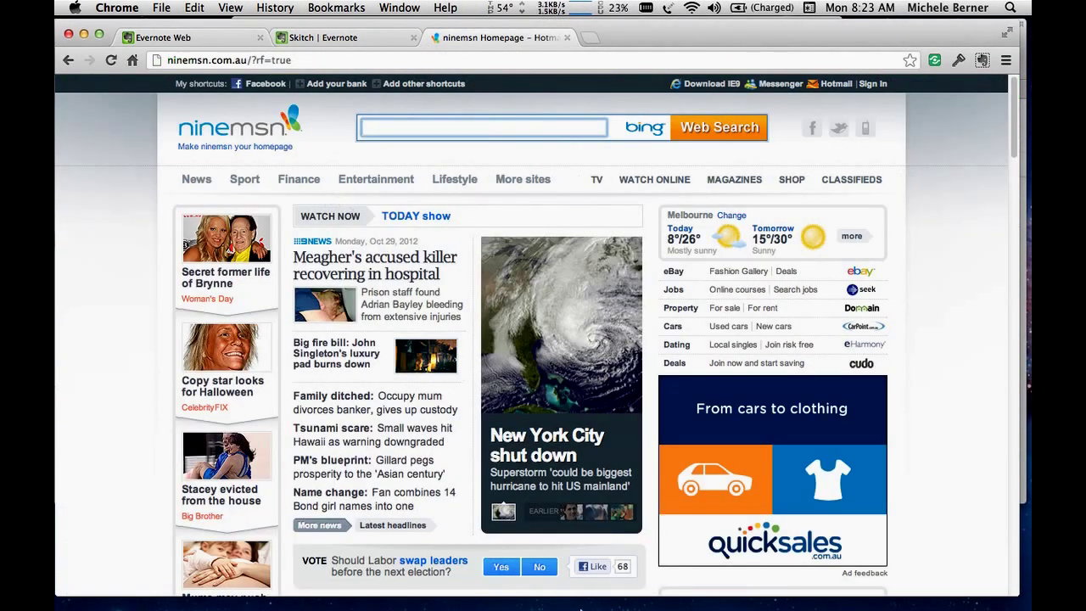
mouse_move(616, 605)
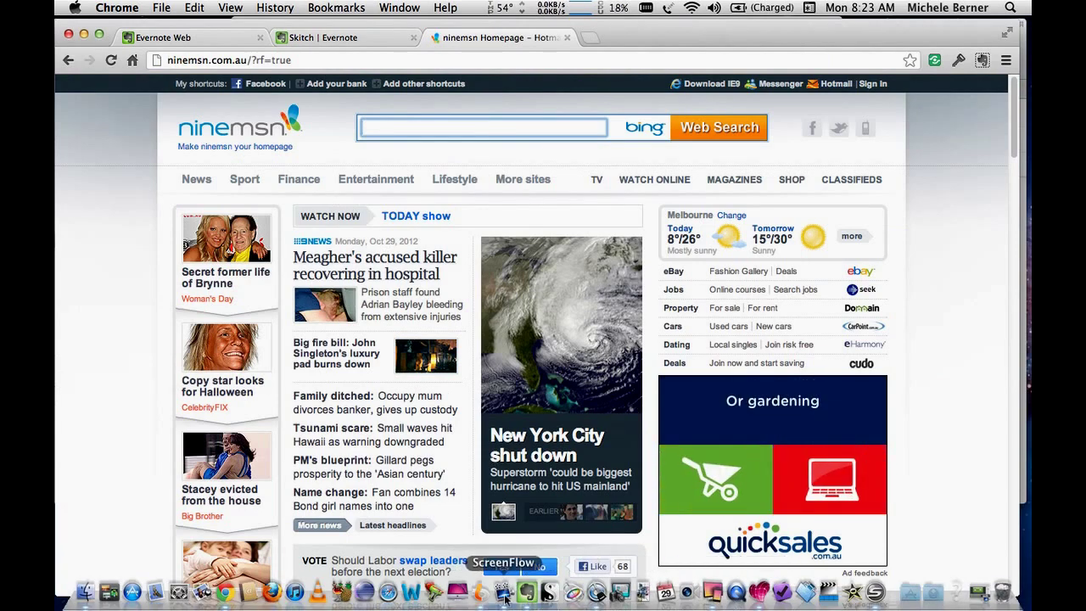
click(765, 599)
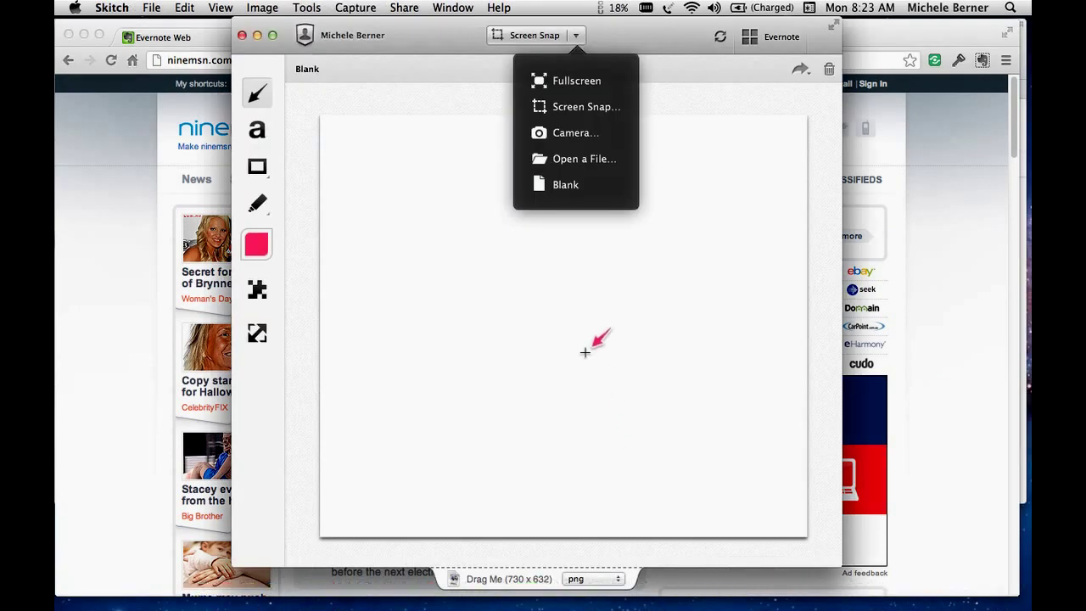
Step: Capture a 212 × 389 Screen Snap of the New York City hurricane story and show the Skitch notes list
click(563, 107)
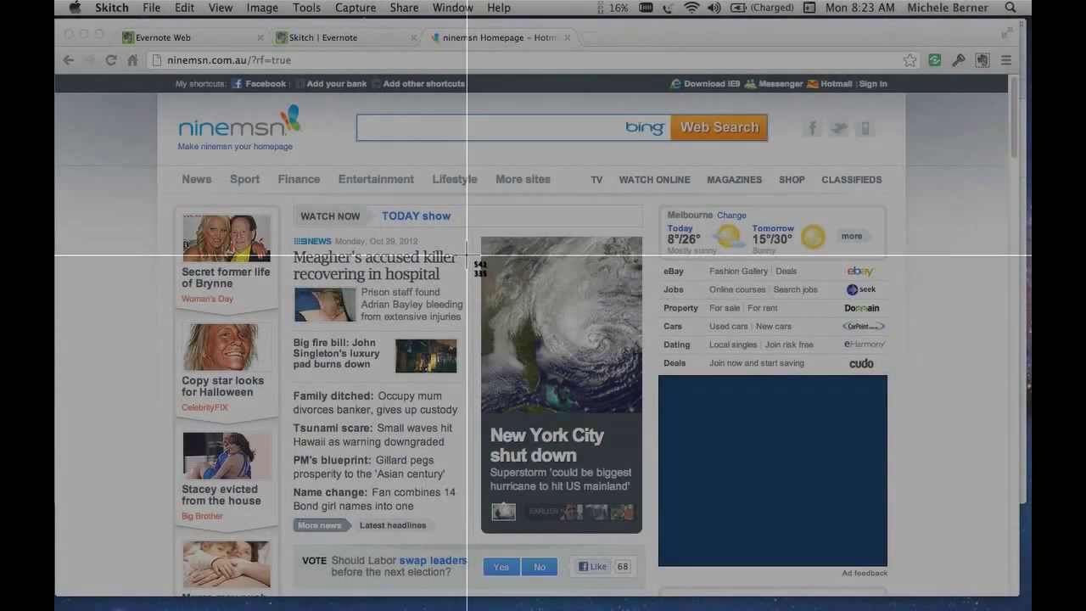
drag(480, 236, 642, 532)
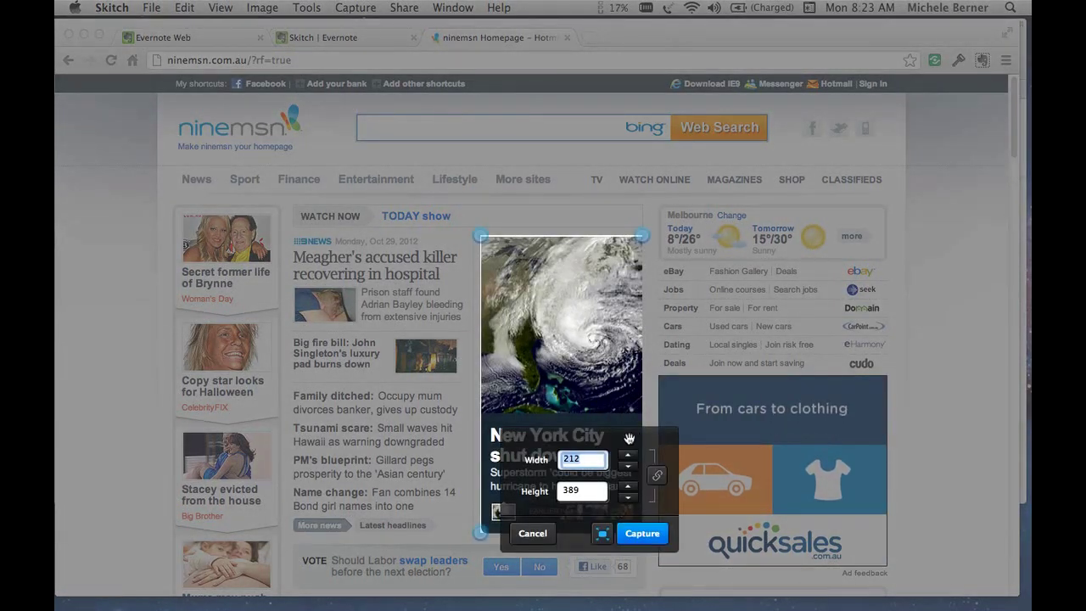
drag(628, 438, 629, 159)
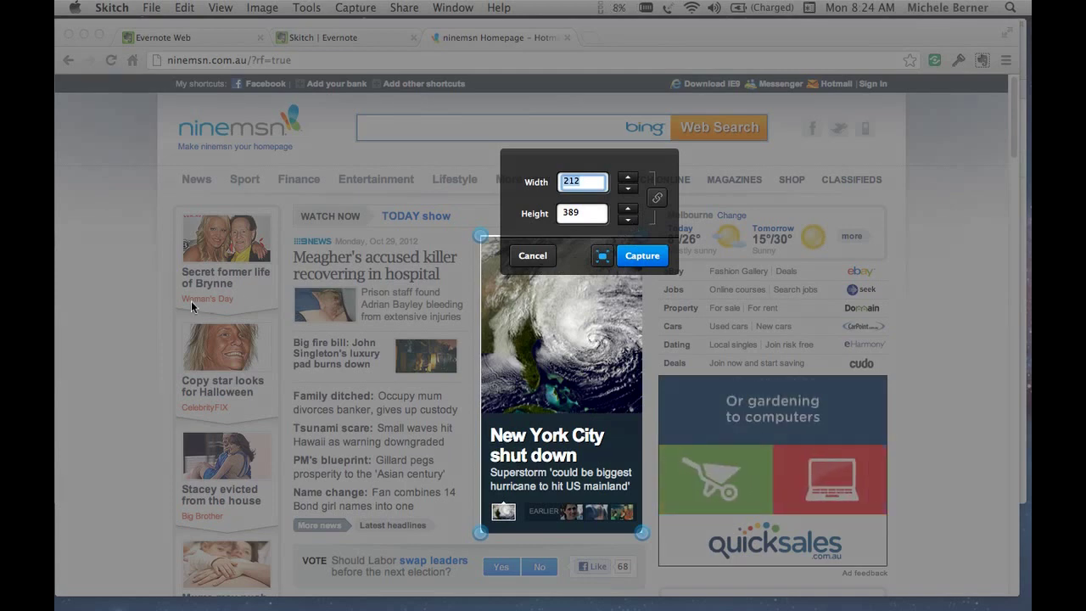
click(640, 251)
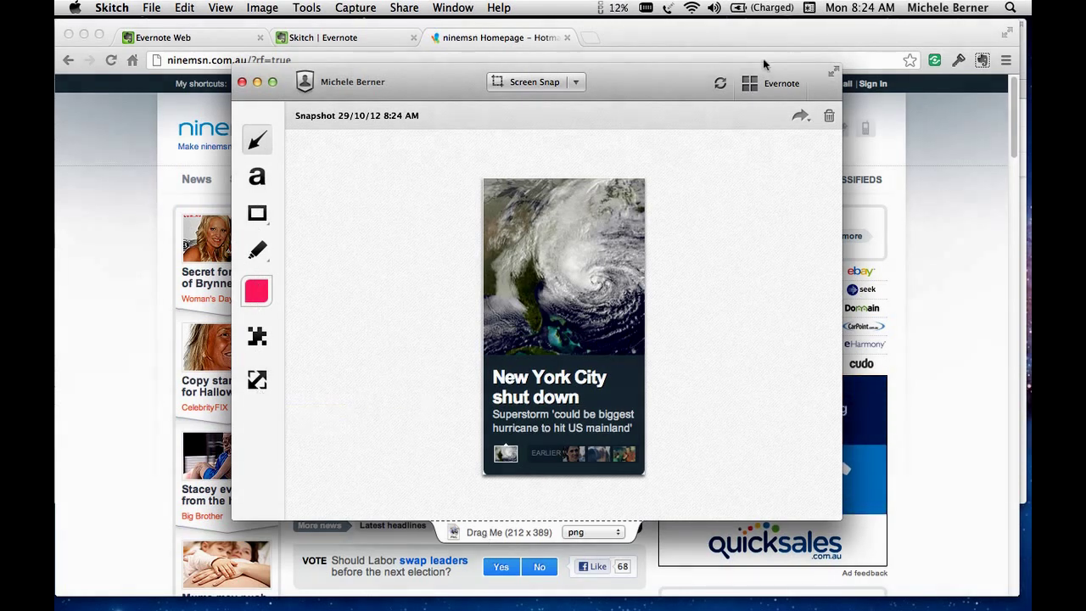
click(752, 85)
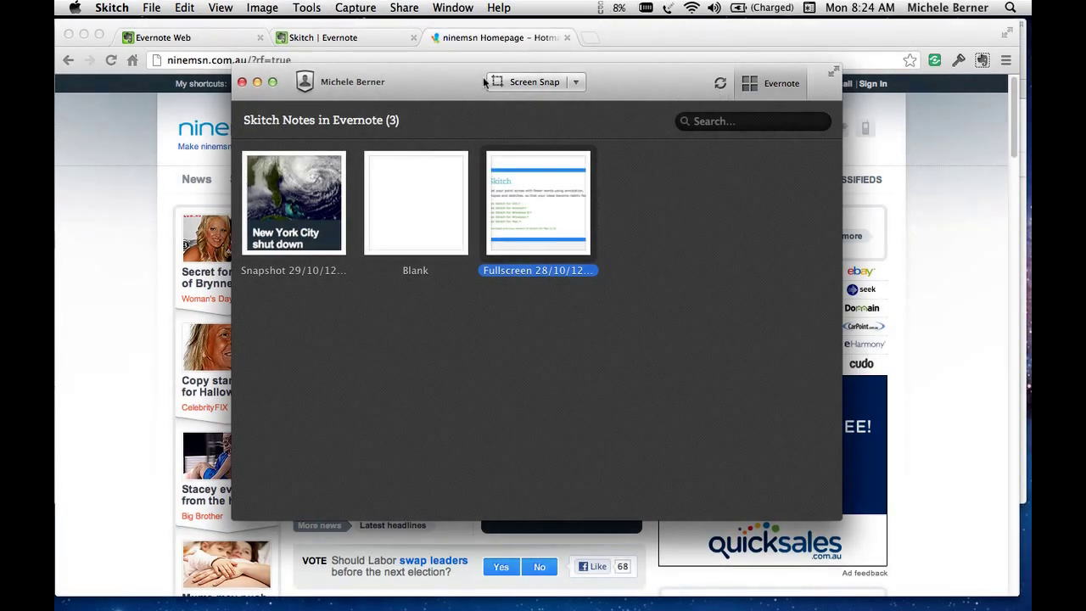
Step: Reload the Skitch notebook in Evernote Web and sync the Evernote desktop app
click(153, 39)
click(153, 39)
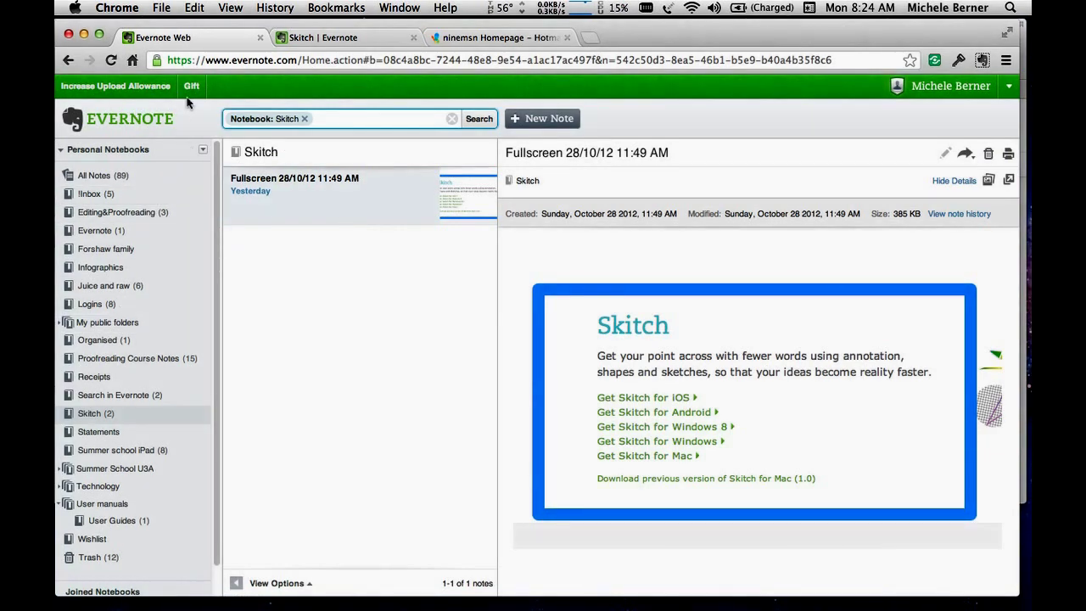
click(232, 8)
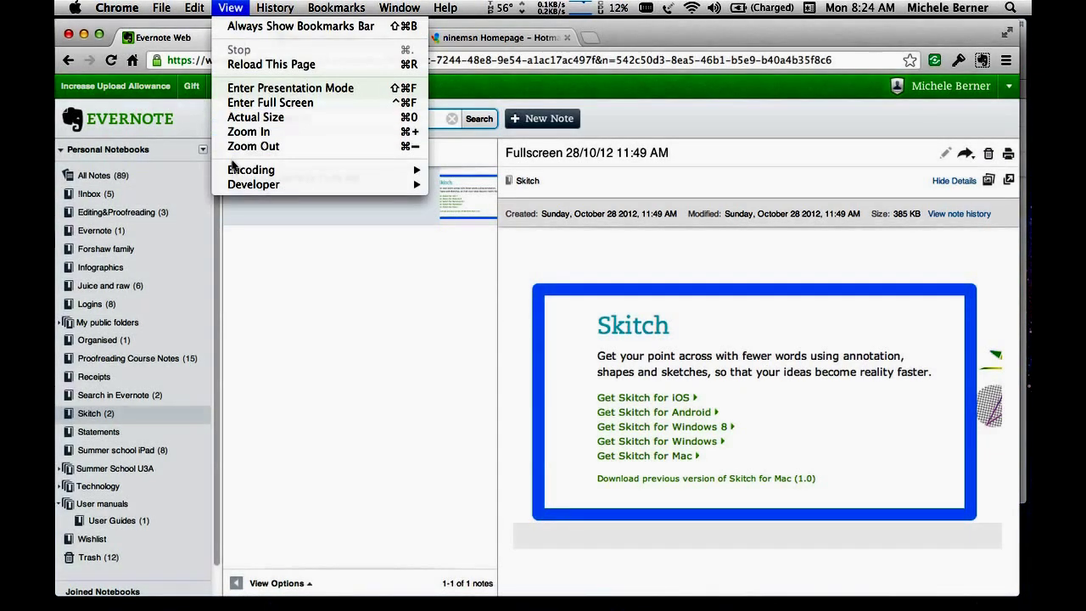
click(272, 65)
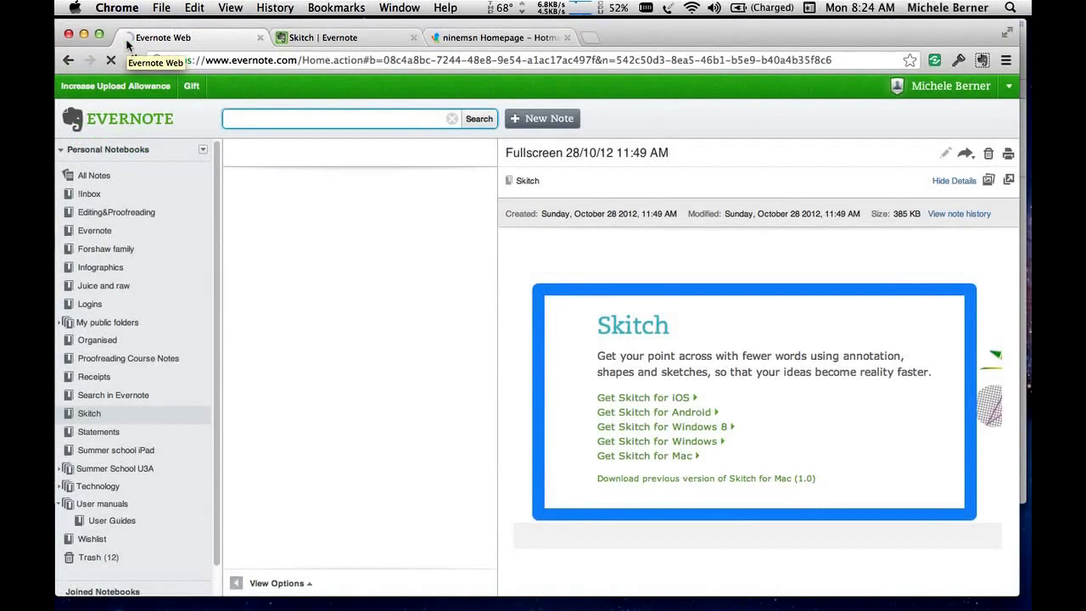
click(85, 416)
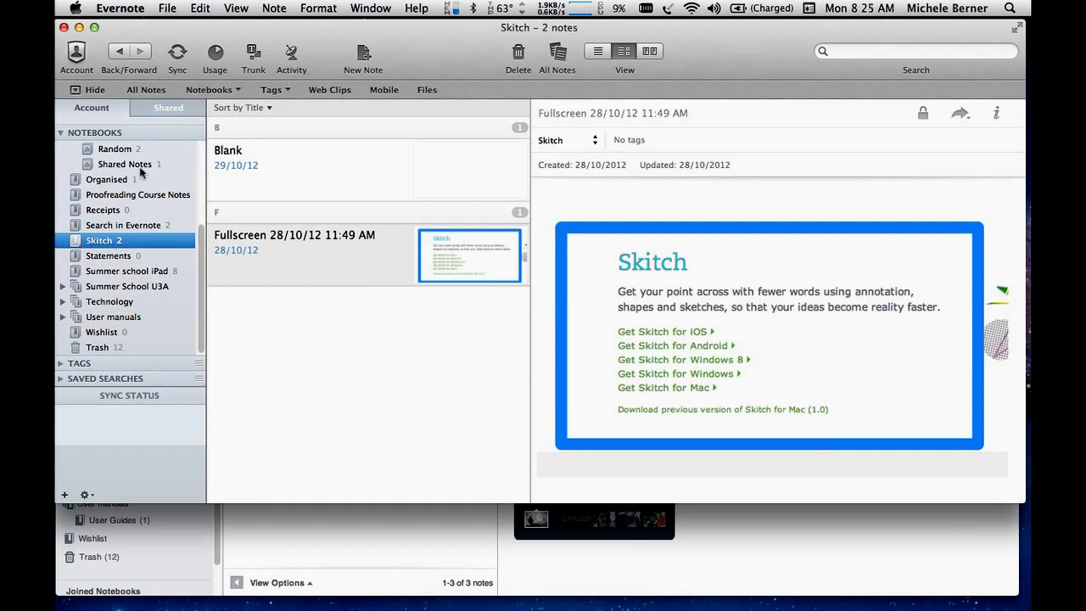
click(175, 47)
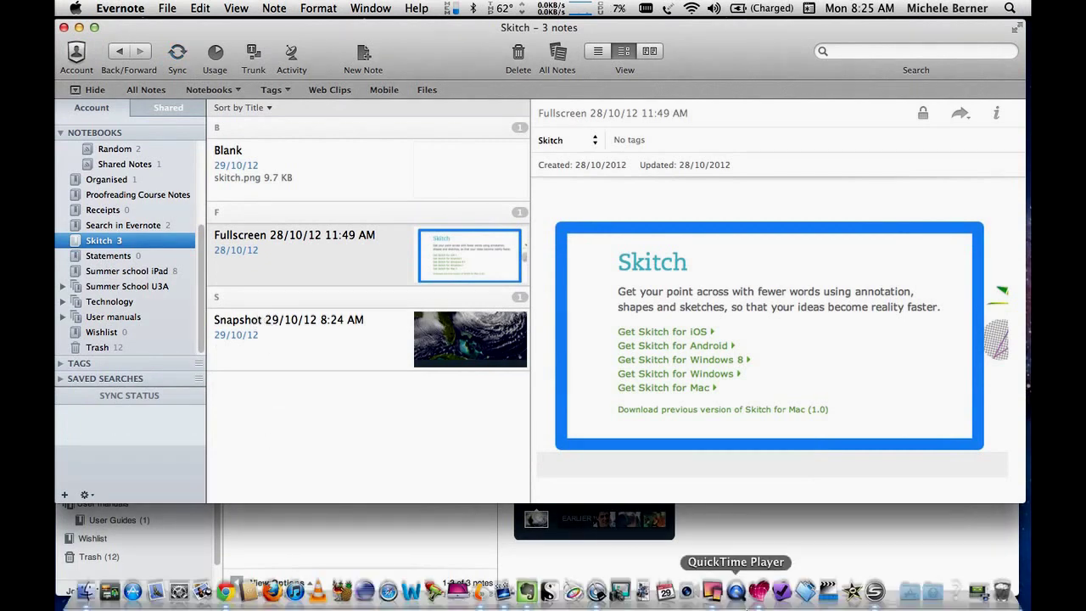
Step: Switch to Skitch, take a Camera photo with the Built-in iSight and use it as a new image
click(758, 594)
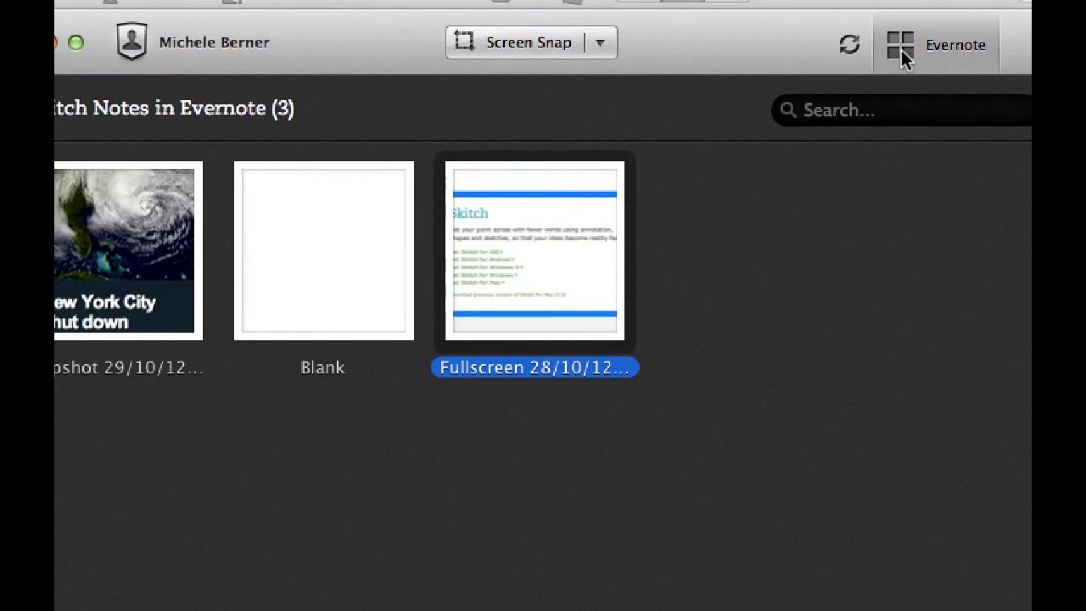
click(751, 85)
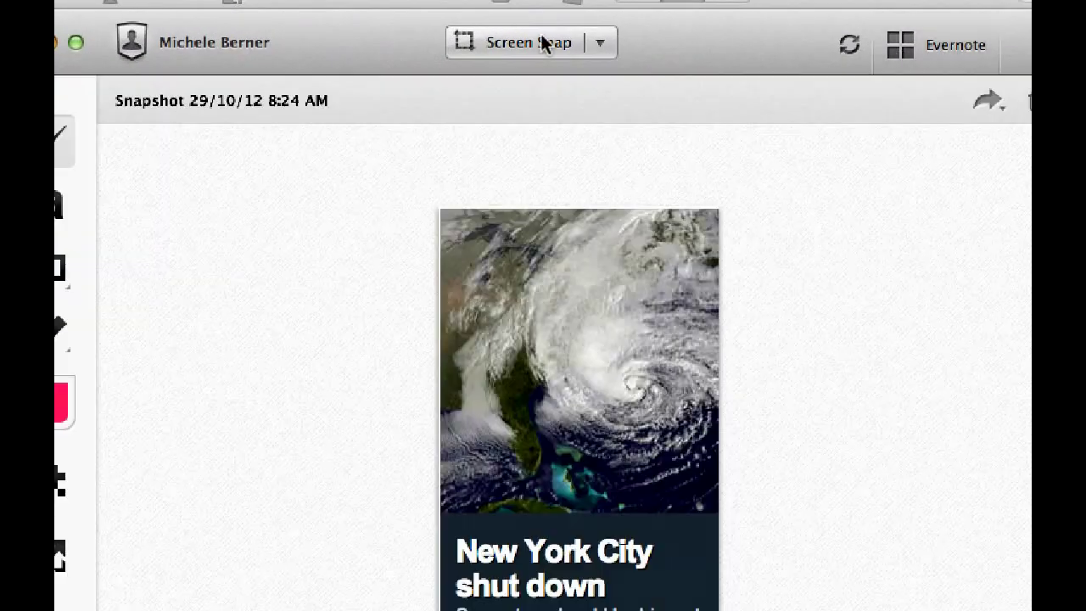
click(599, 46)
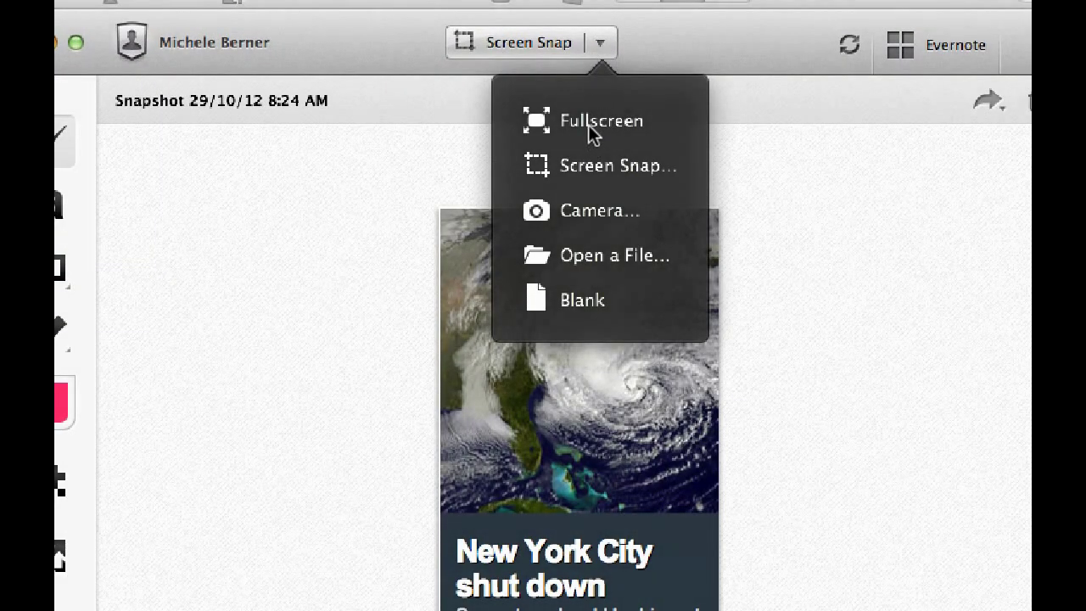
click(549, 217)
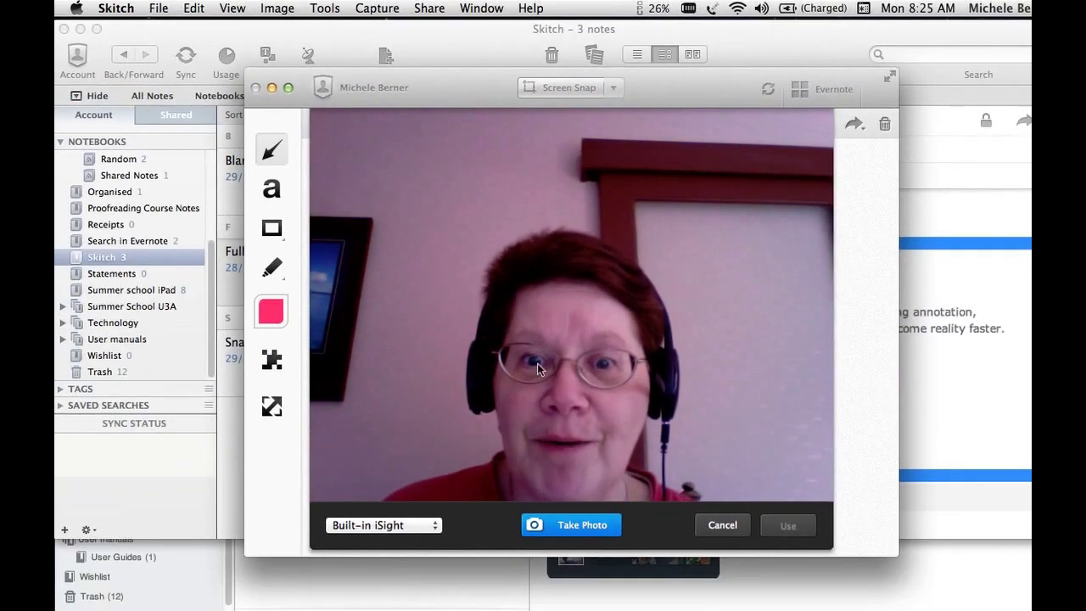
click(556, 516)
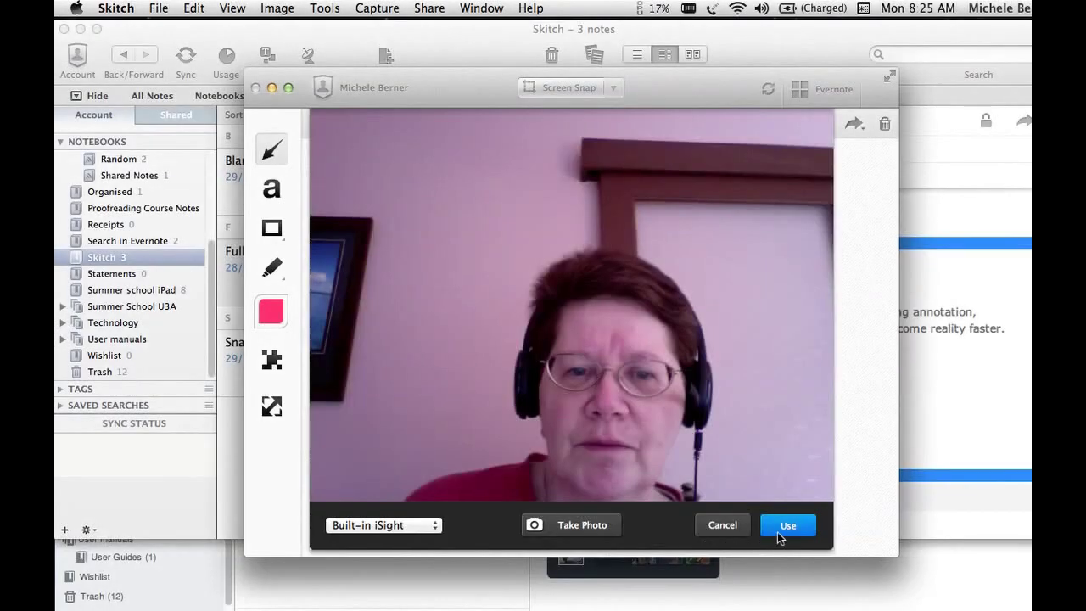
click(778, 533)
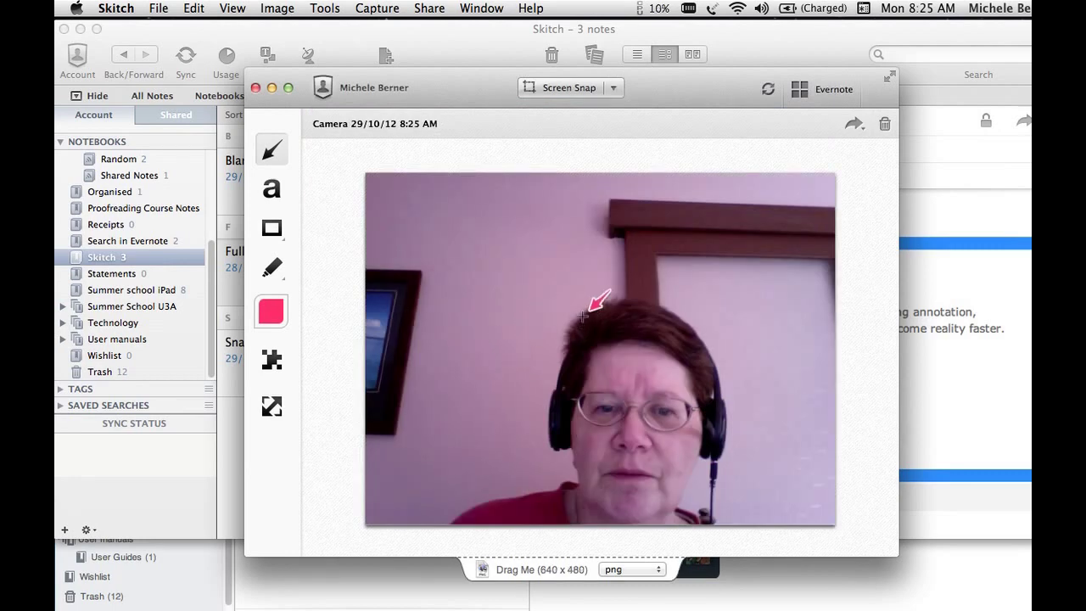
Step: Frame the face in the camera photo with a rounded rectangle and check the photo in the Skitch notes list
click(271, 227)
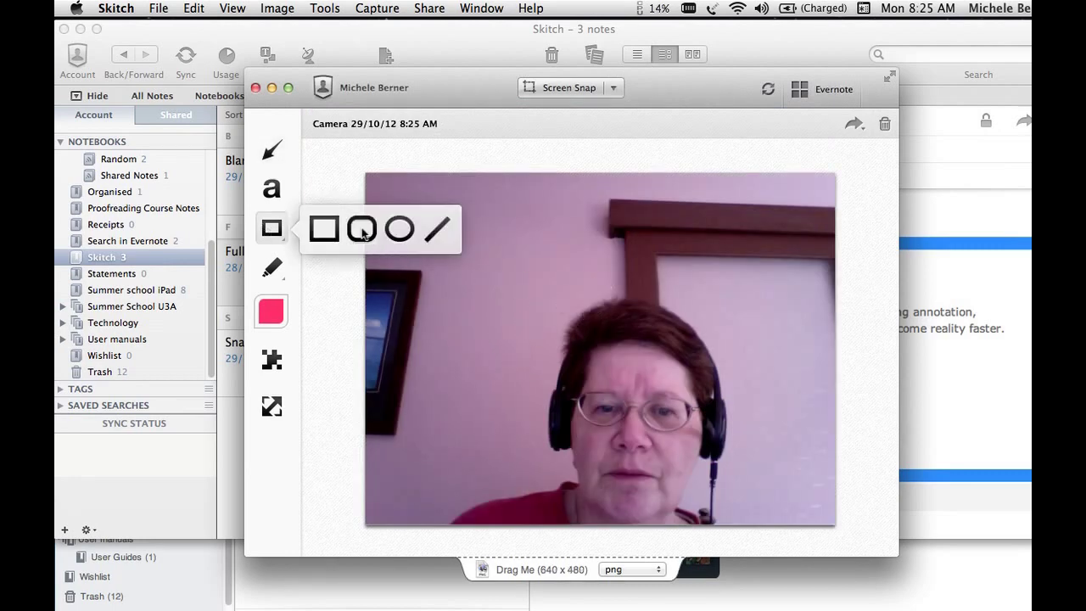
click(363, 226)
mouse_move(482, 276)
mouse_down()
mouse_move(666, 524)
mouse_move(779, 501)
mouse_up()
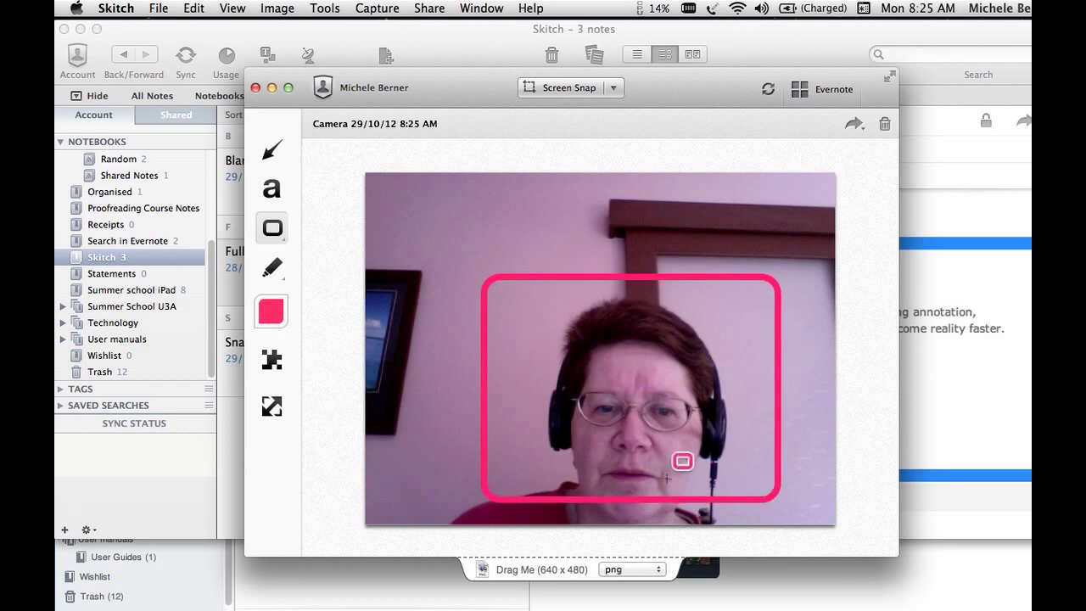
click(799, 89)
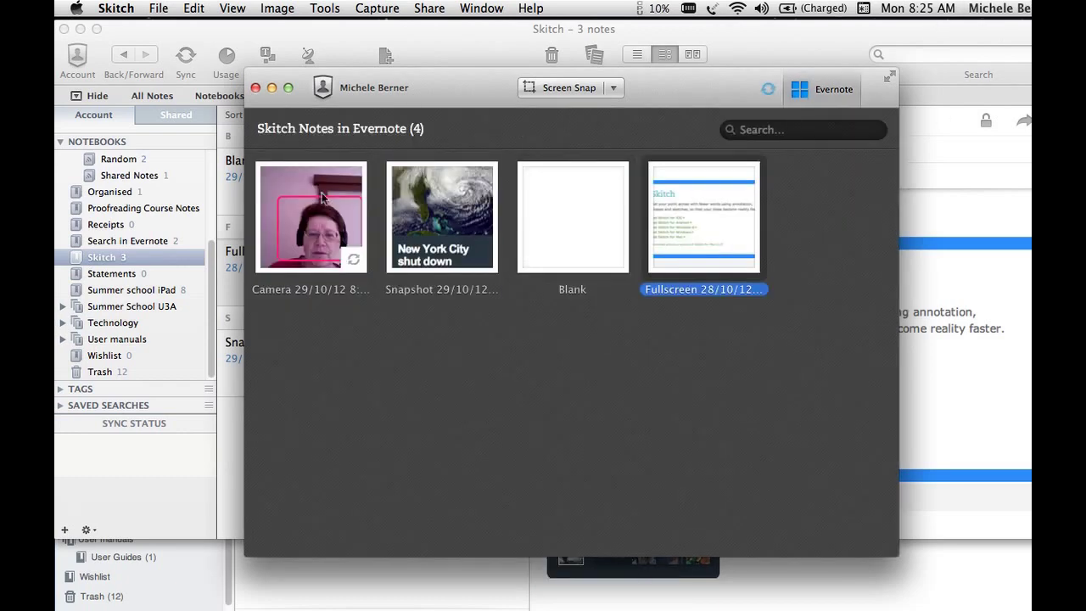
click(799, 89)
Step: Open messydesk1.jpg from the Downloads folder as a new Skitch image
click(613, 88)
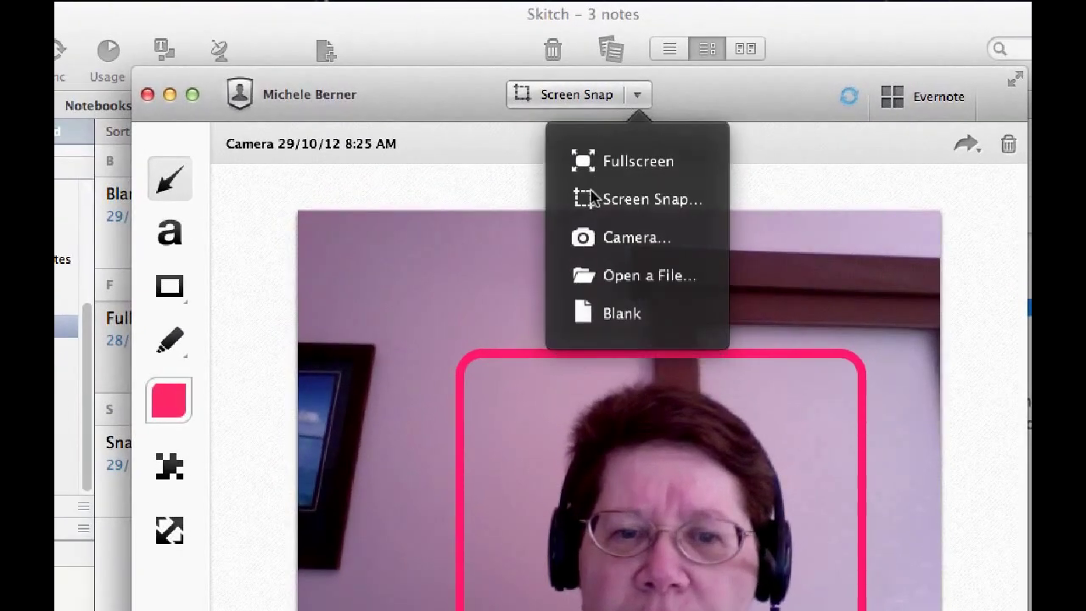
click(613, 277)
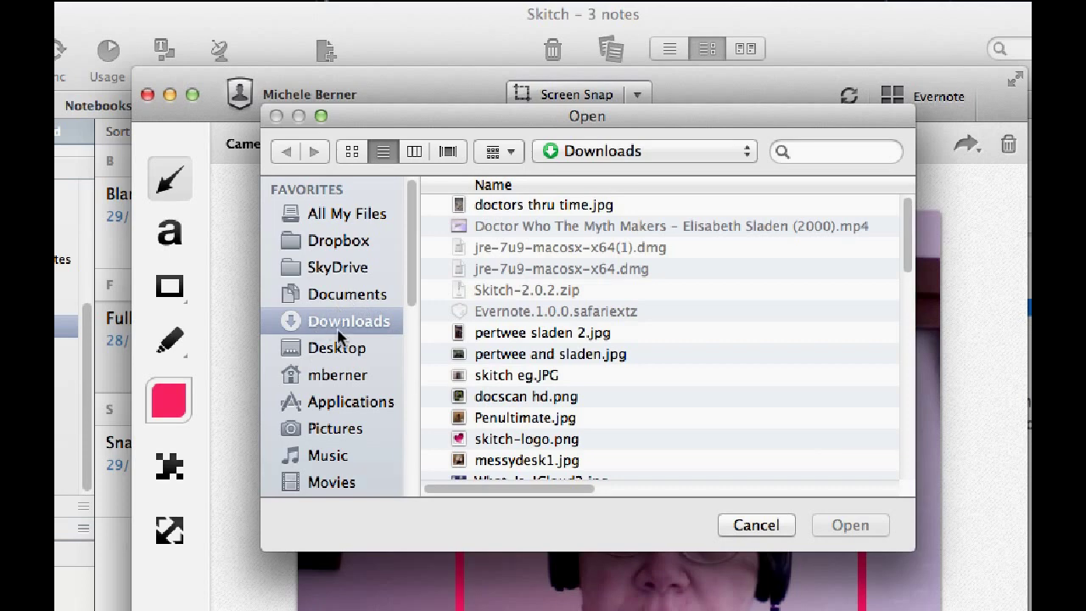
scroll(556, 263, down, 4)
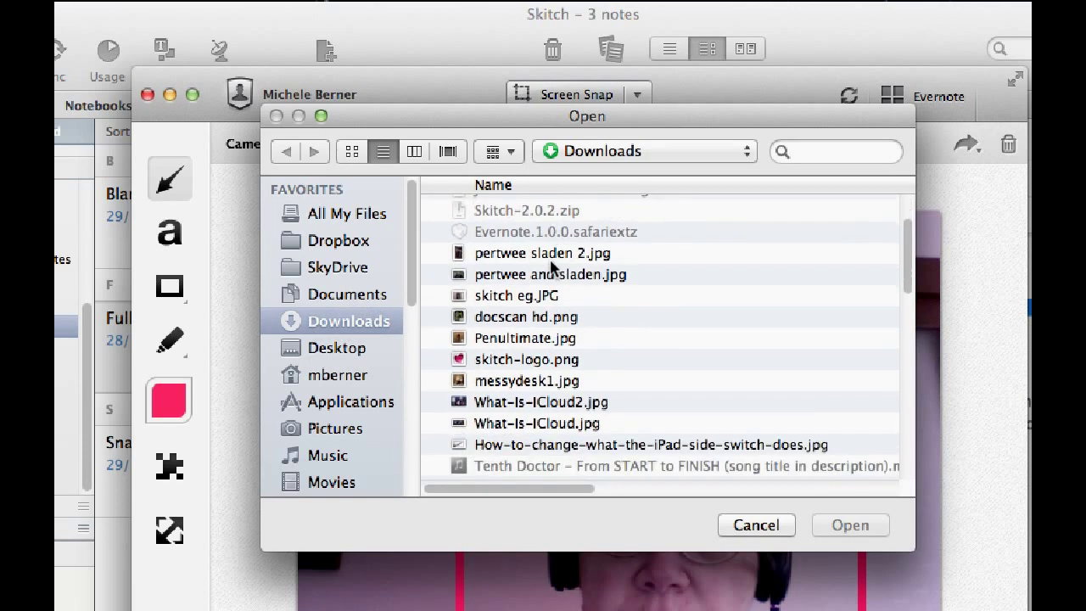
click(513, 382)
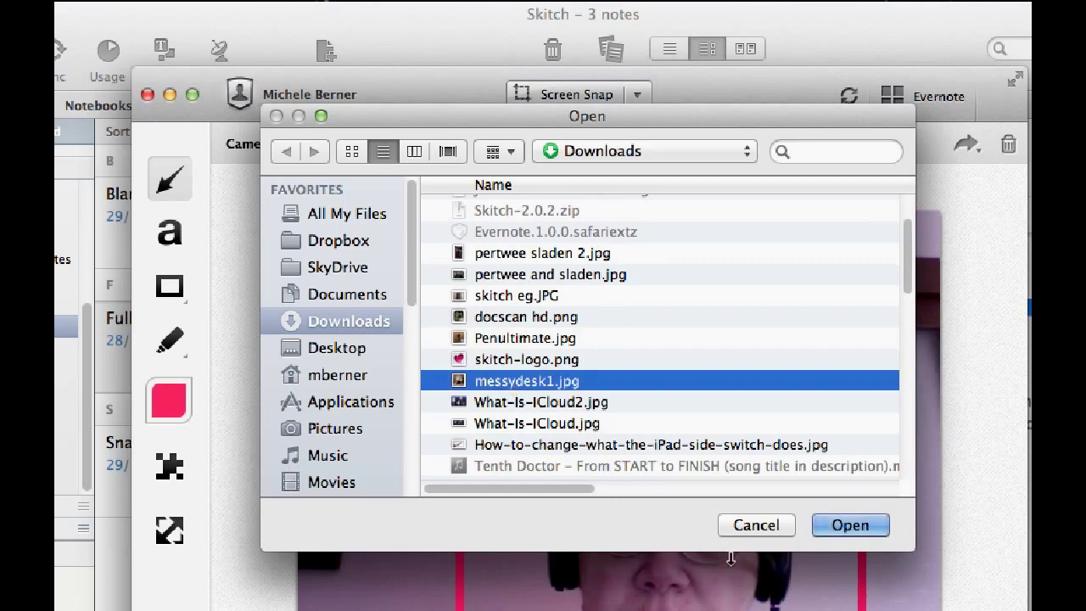
click(853, 528)
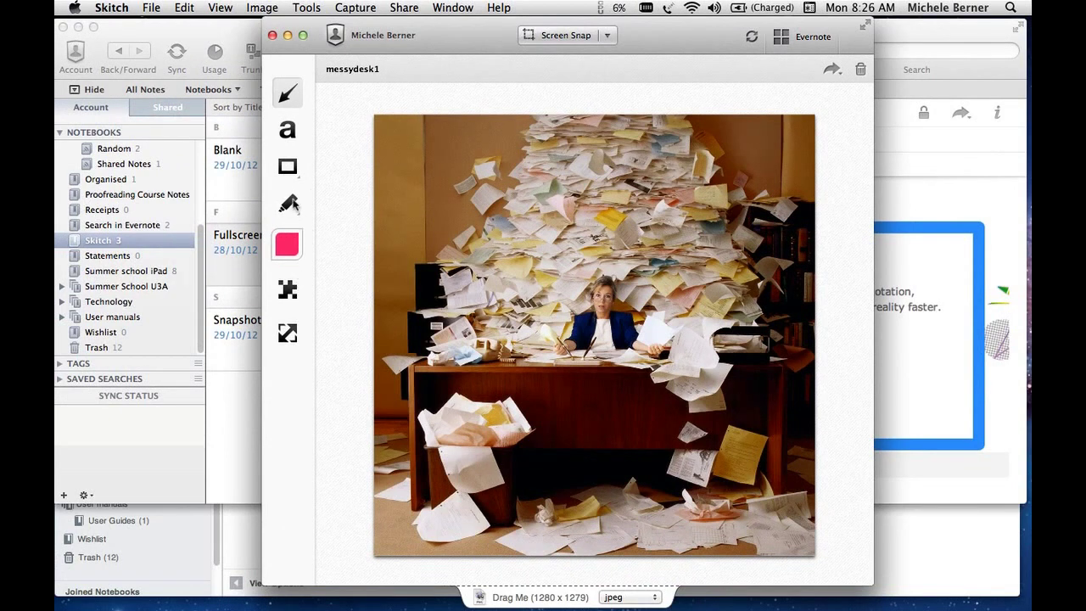
Step: Add the text "Messy desk" in the upper-left area of the messydesk1 image and pick the Arrow tool
click(288, 129)
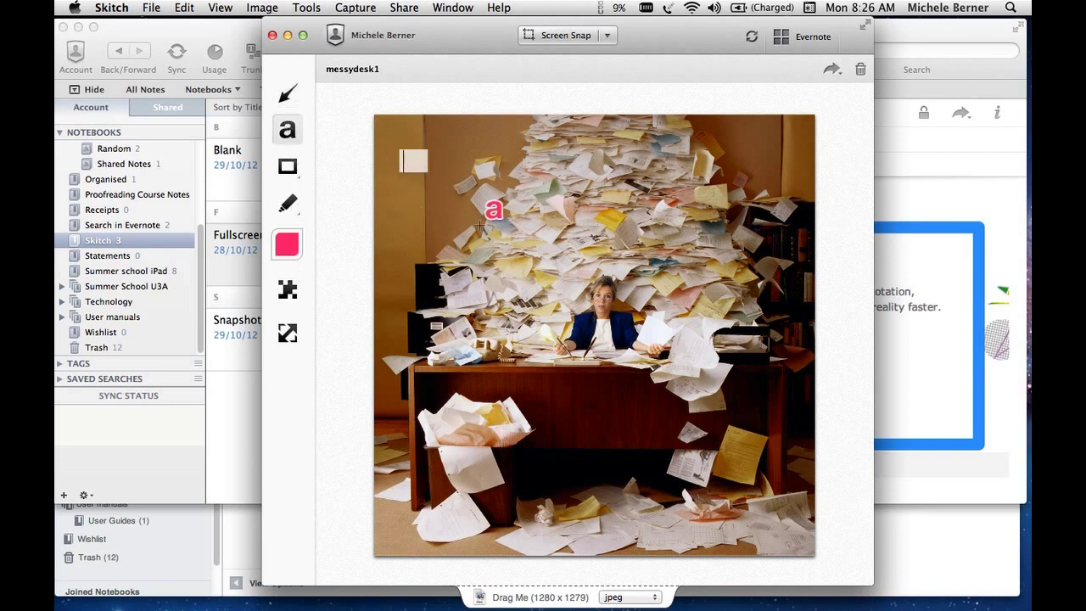
text(Messy d)
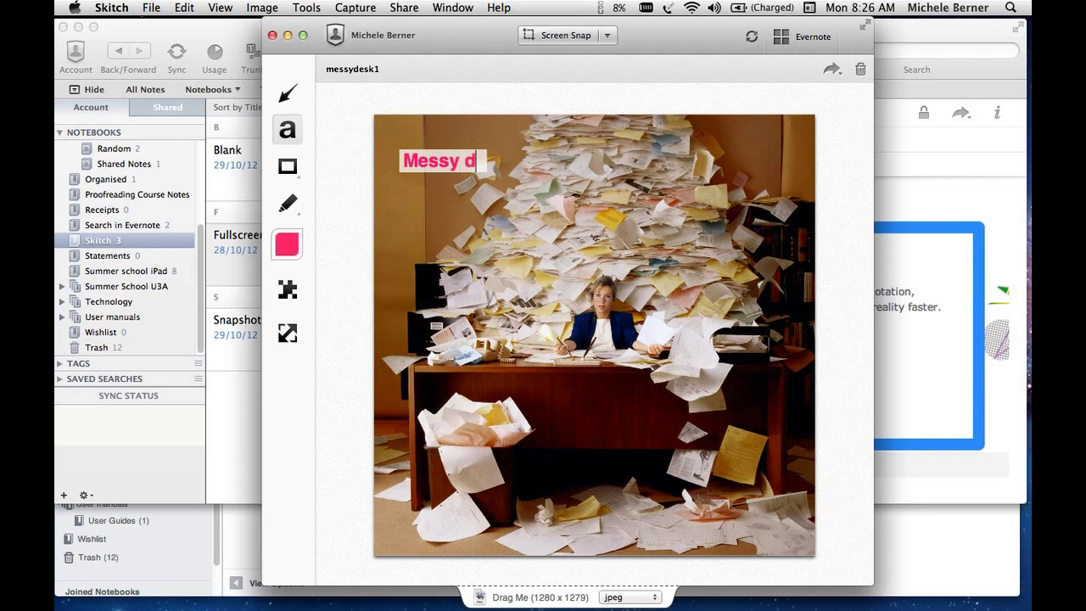
text(esk)
key(Escape)
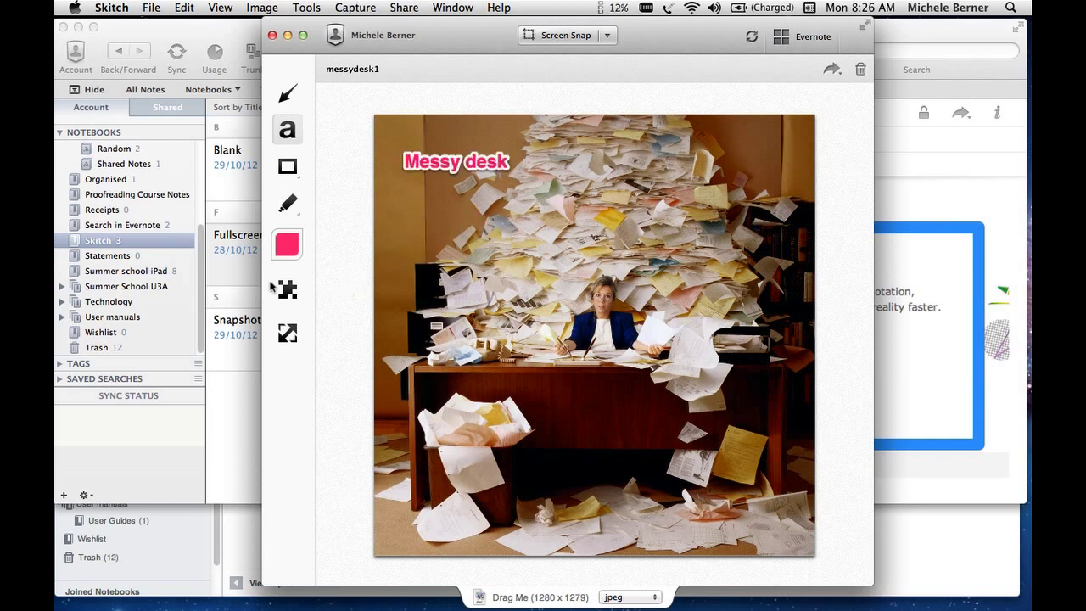
click(288, 93)
mouse_move(737, 449)
mouse_down()
mouse_move(717, 466)
mouse_move(621, 359)
mouse_move(626, 371)
mouse_up()
drag(682, 469, 687, 395)
key(BackSpace)
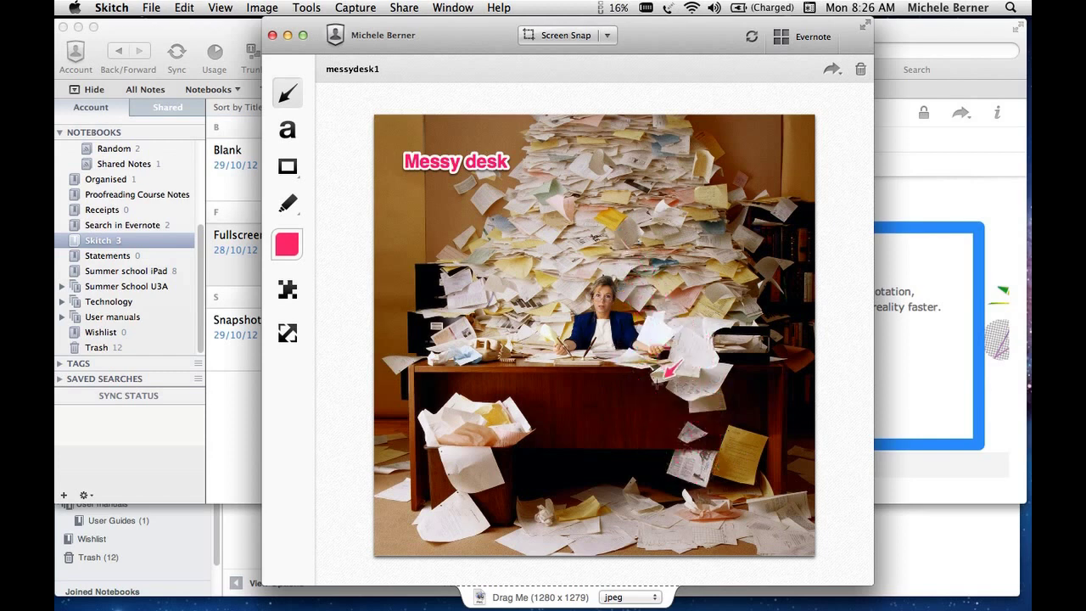
Step: Draw a blue arrow pointing at the woman behind the desk and show the Skitch notes list
mouse_move(604, 320)
mouse_down()
mouse_move(667, 448)
mouse_move(694, 478)
mouse_move(706, 432)
mouse_up()
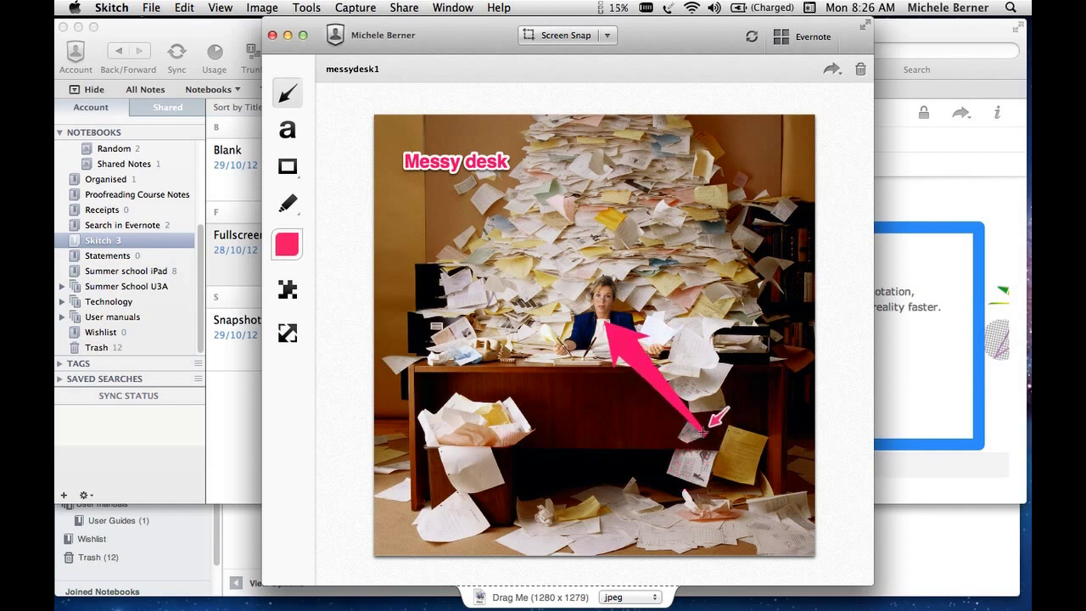
click(630, 347)
click(287, 245)
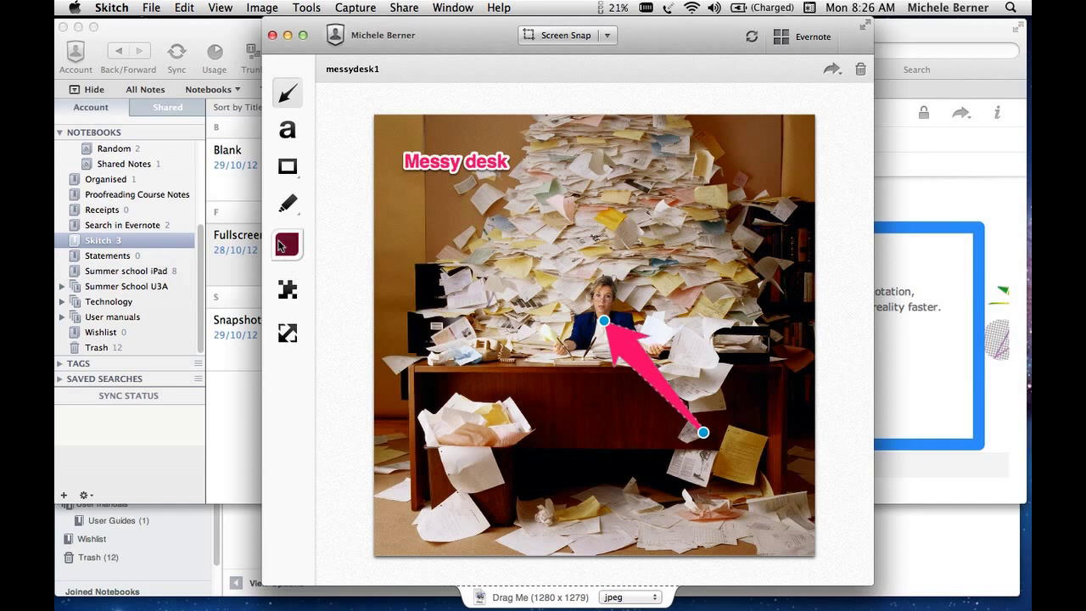
click(342, 255)
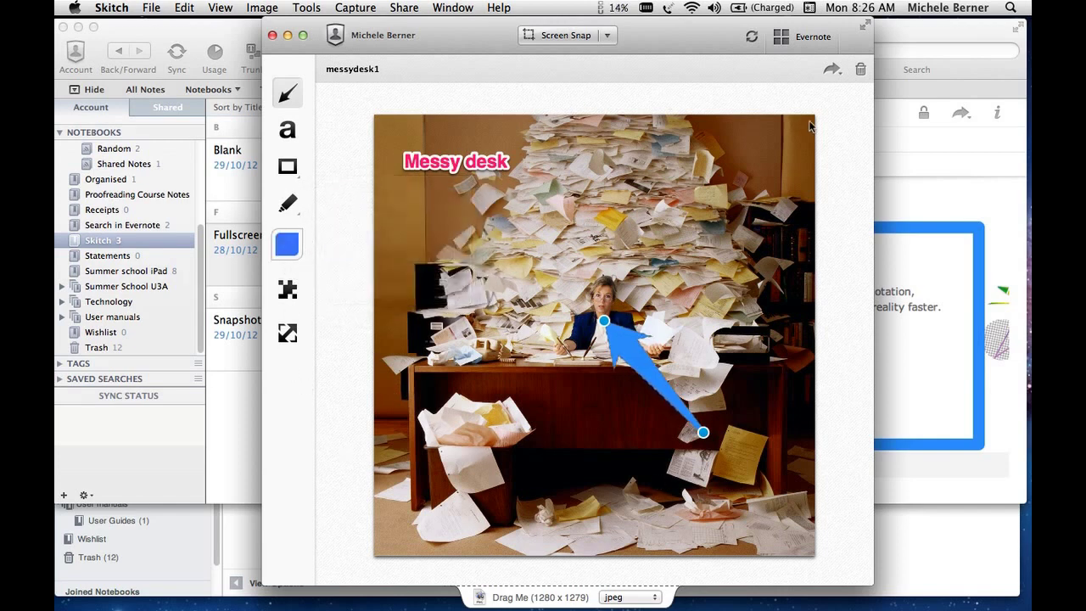
click(783, 40)
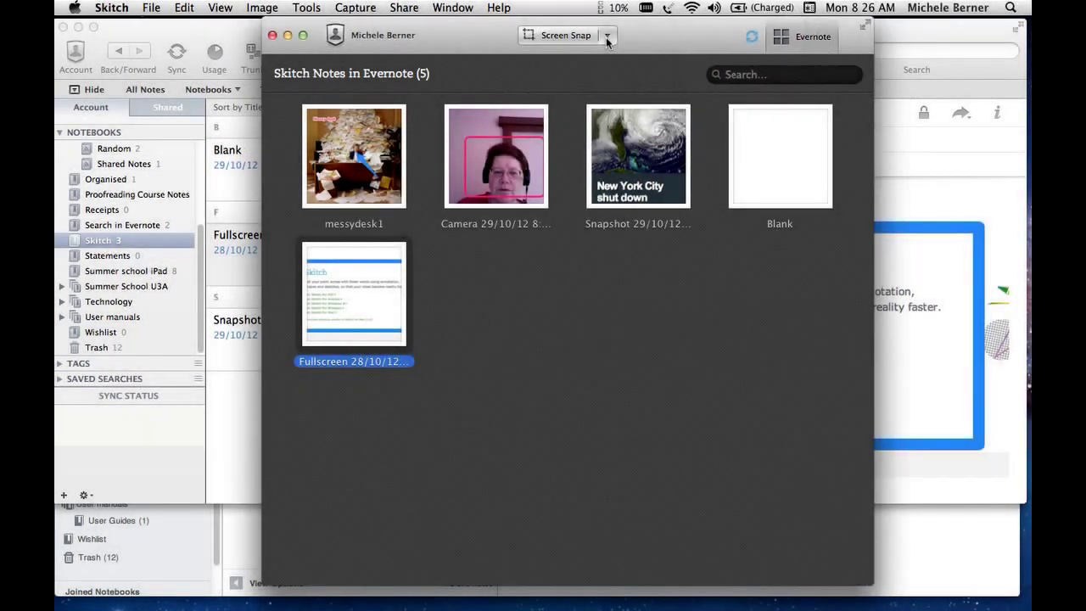
Step: Create a Blank image and draw a large rounded rectangle across most of the canvas
click(606, 36)
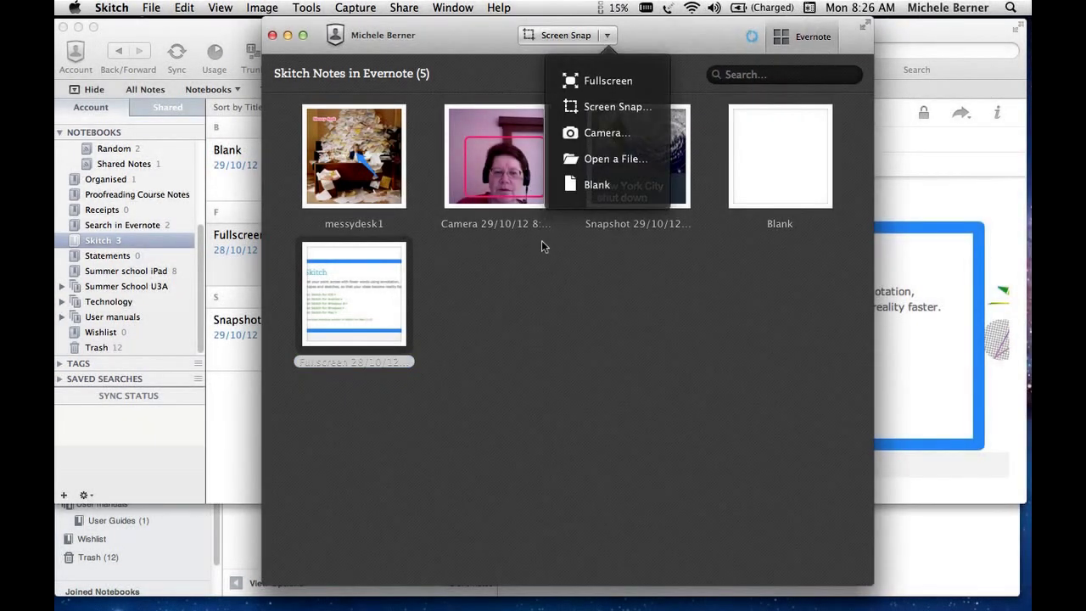
click(575, 187)
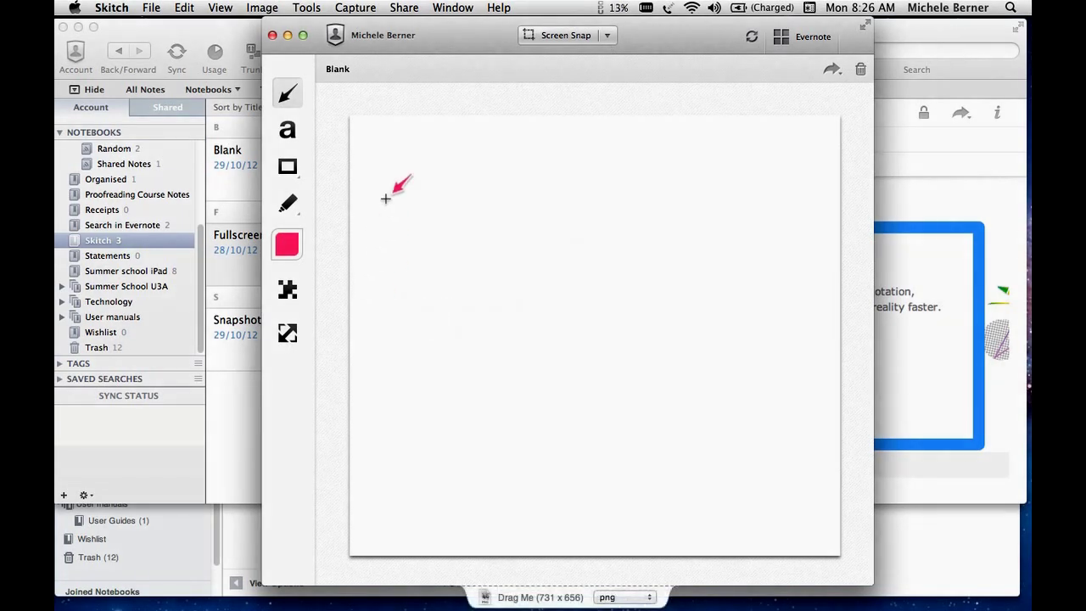
click(296, 171)
click(297, 173)
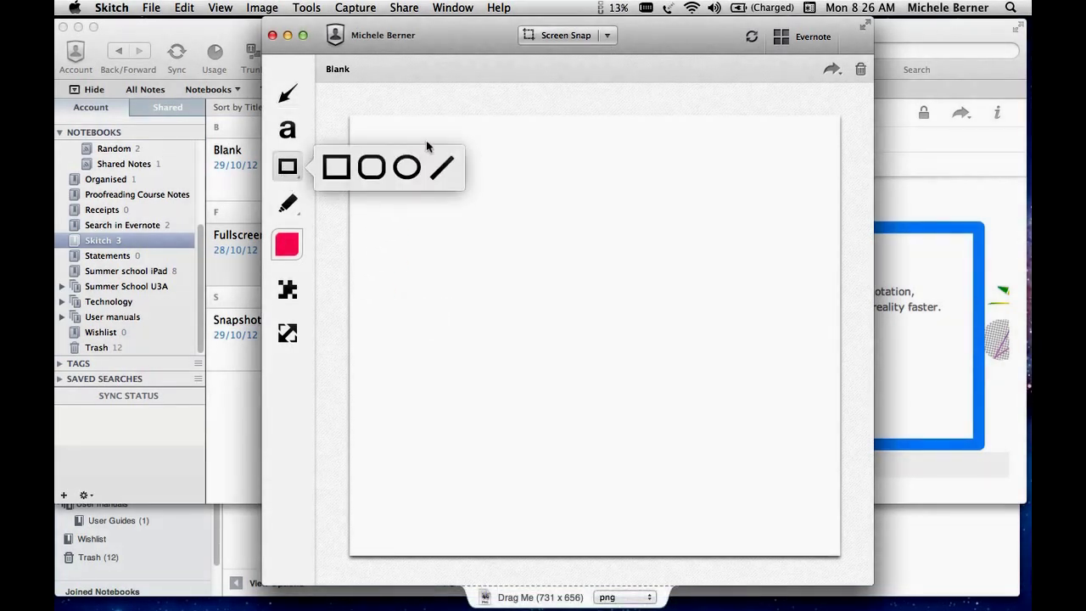
click(374, 166)
mouse_move(419, 142)
mouse_down()
mouse_move(555, 492)
mouse_move(794, 462)
mouse_up()
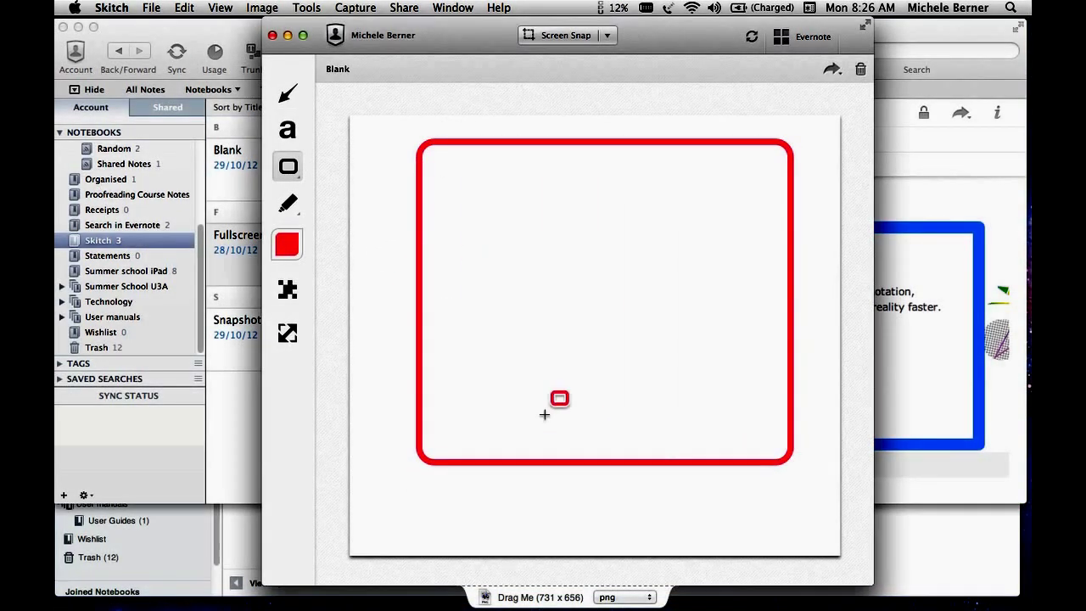
Step: Add the word "text" inside the rounded rectangle and an arrow running from it down to the right, ending with the Pixelate tool selected
click(282, 139)
click(459, 194)
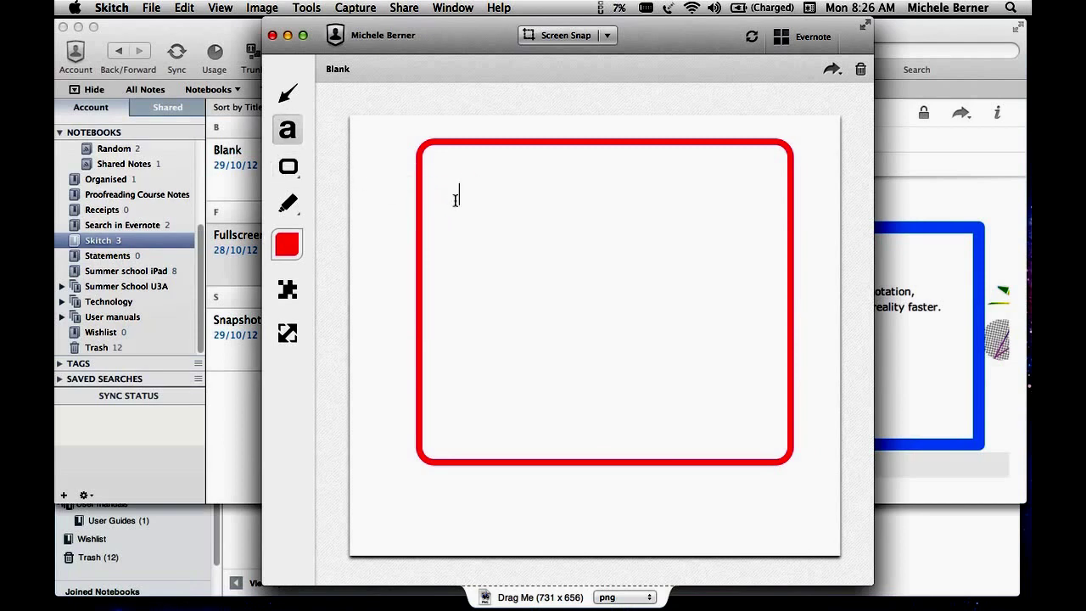
text(text)
click(288, 93)
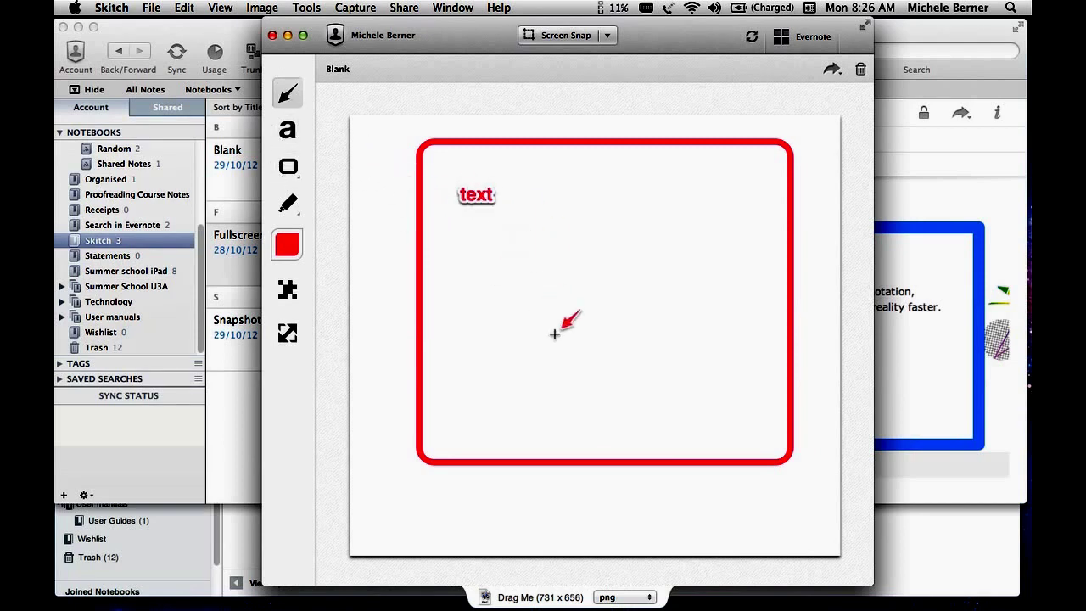
mouse_move(606, 384)
mouse_down()
mouse_move(531, 206)
mouse_move(520, 211)
mouse_up()
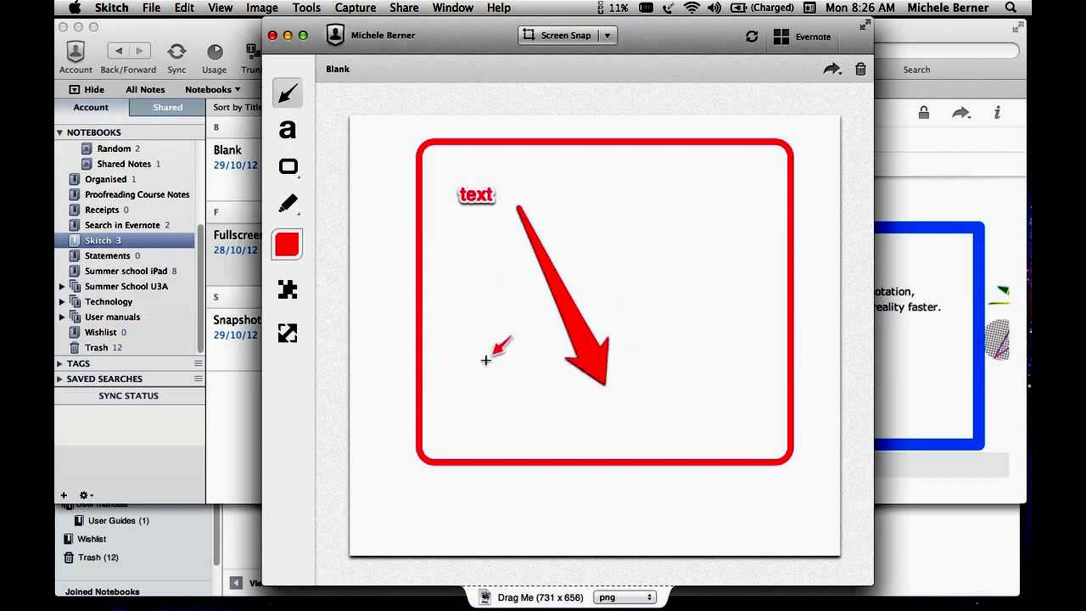
click(287, 293)
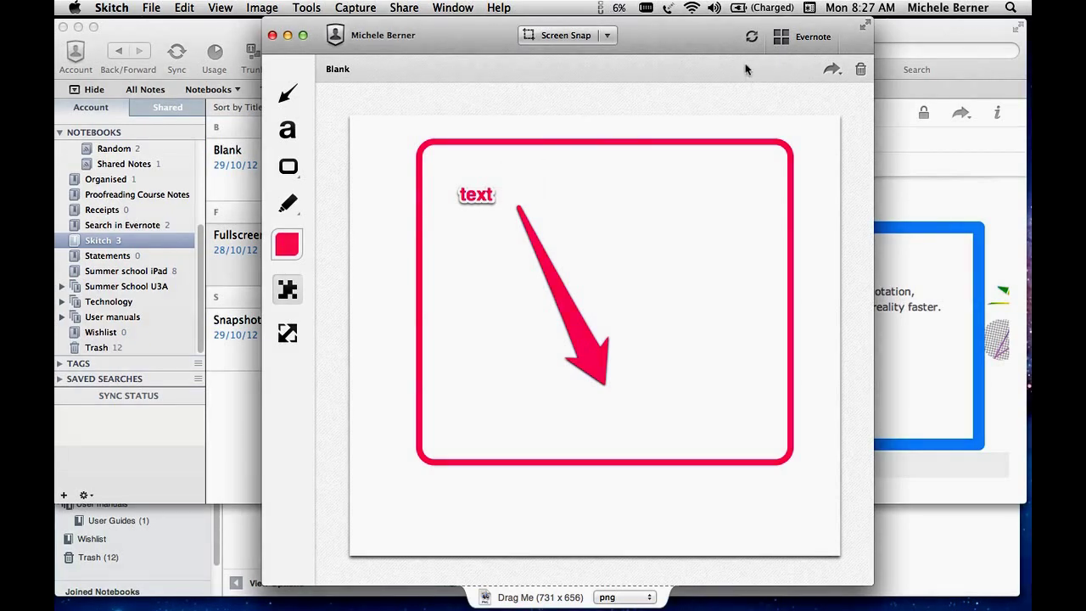
Step: Delete the annotated Blank image from the Skitch notes list
click(777, 43)
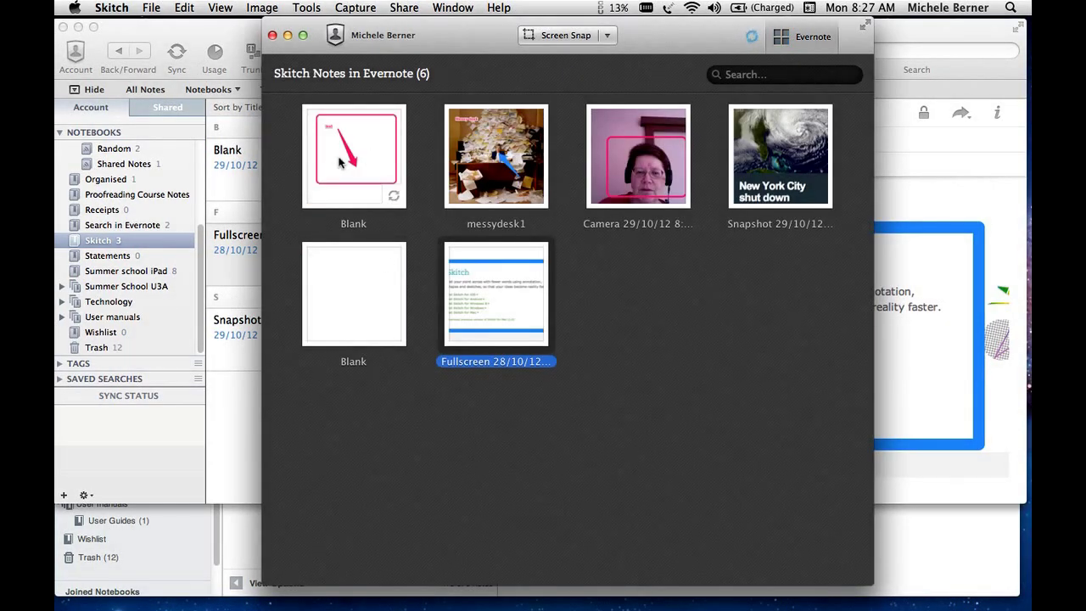
click(349, 155)
right_click(348, 155)
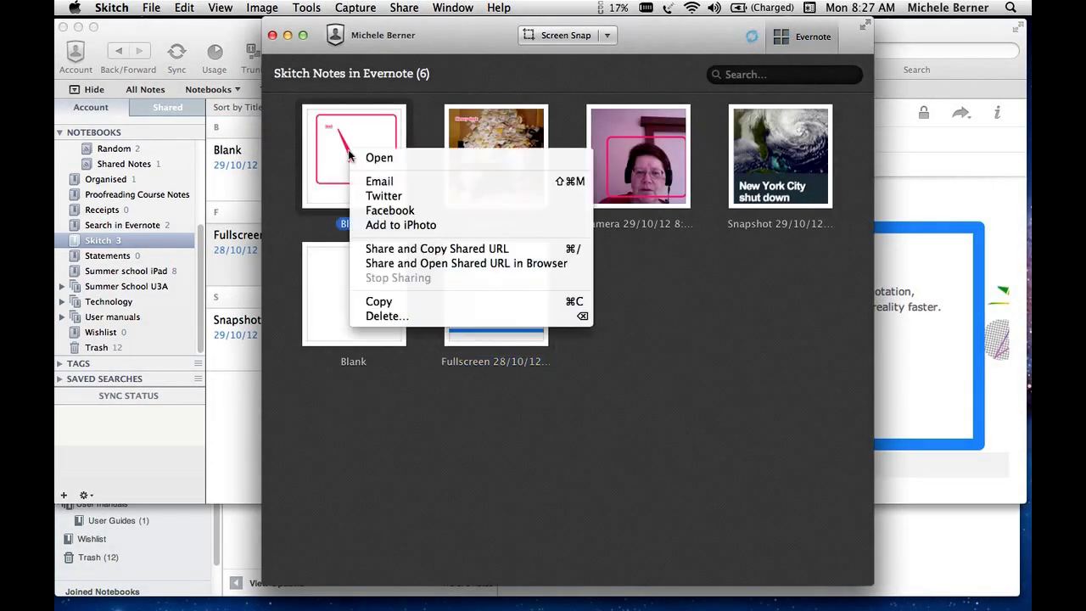
click(662, 286)
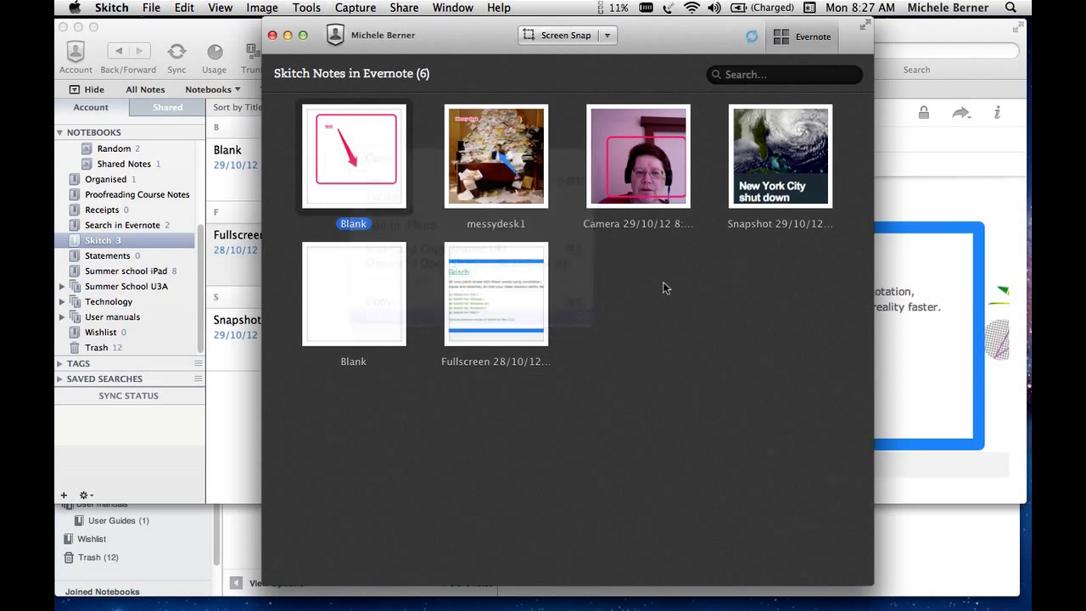
key(BackSpace)
click(608, 129)
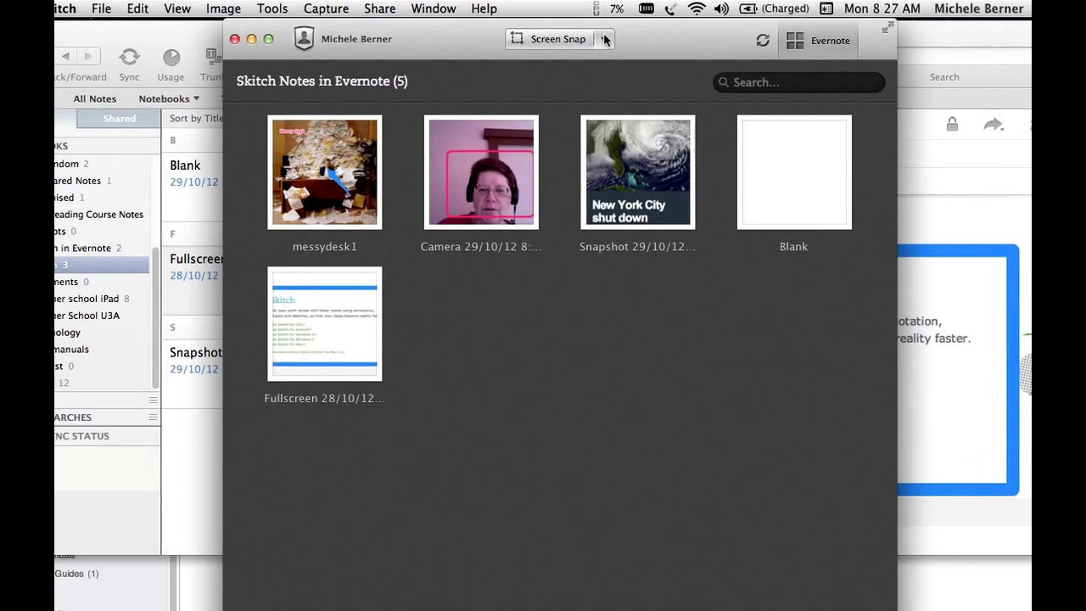
click(608, 35)
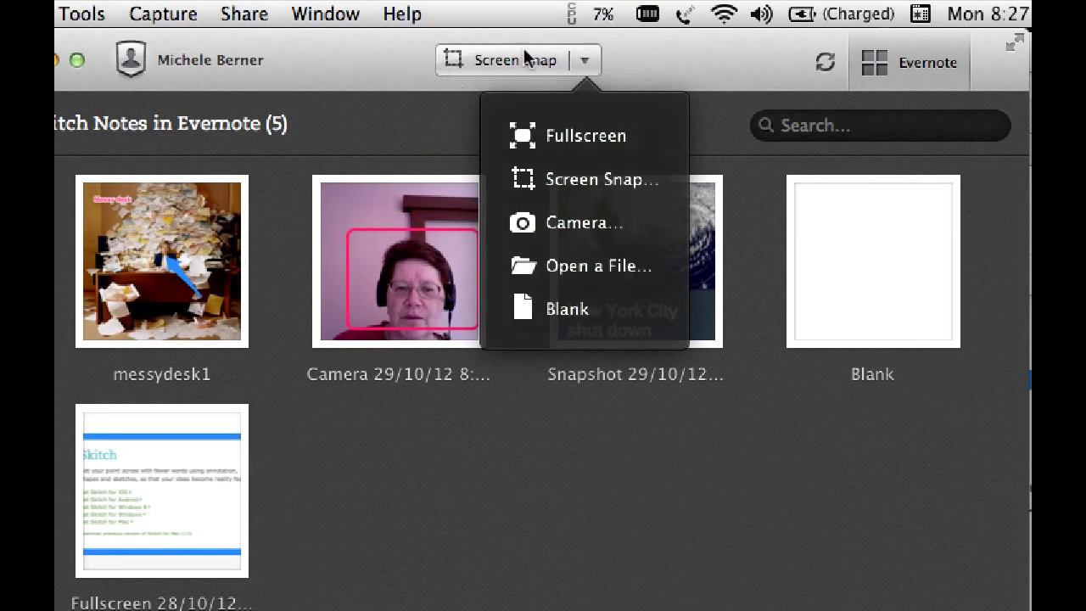
click(476, 499)
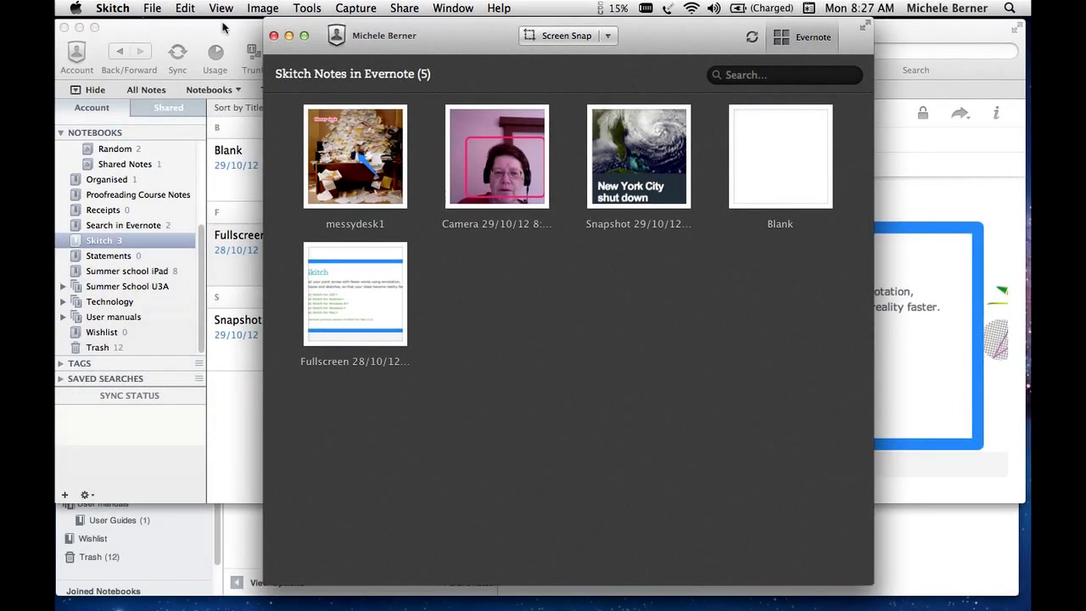
Step: Take a 795 × 279 Crosshair Snapshot of the upper part of the Skitch notes list window
click(351, 11)
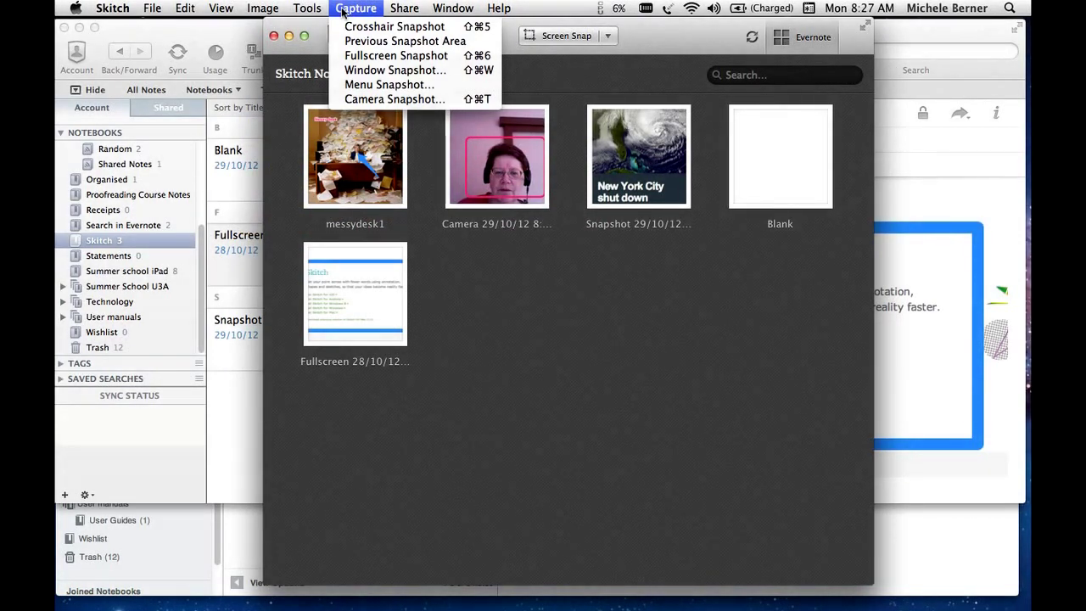
click(365, 26)
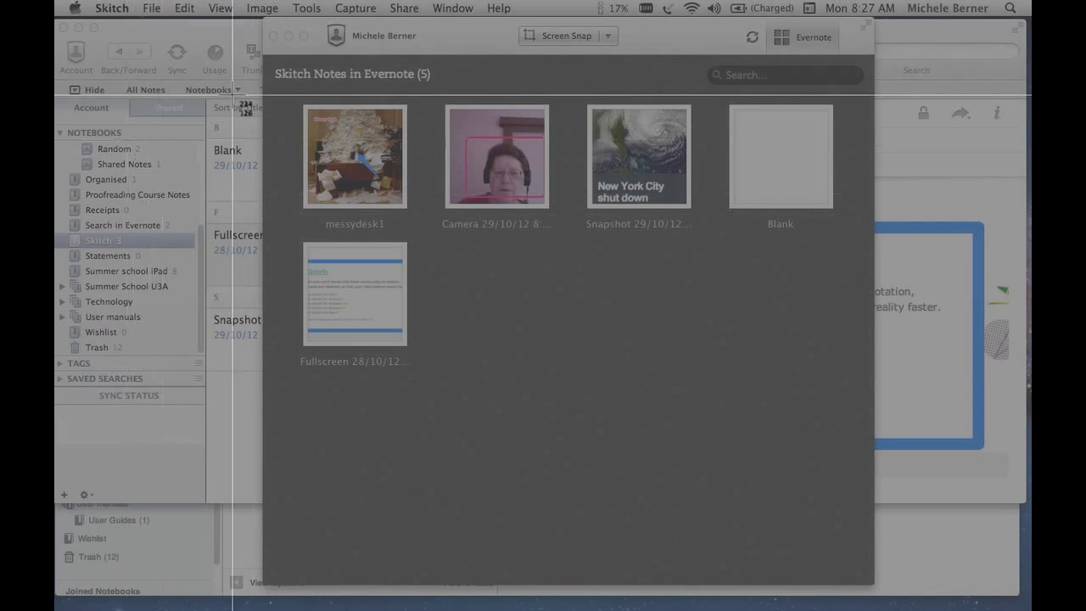
drag(262, 17, 874, 229)
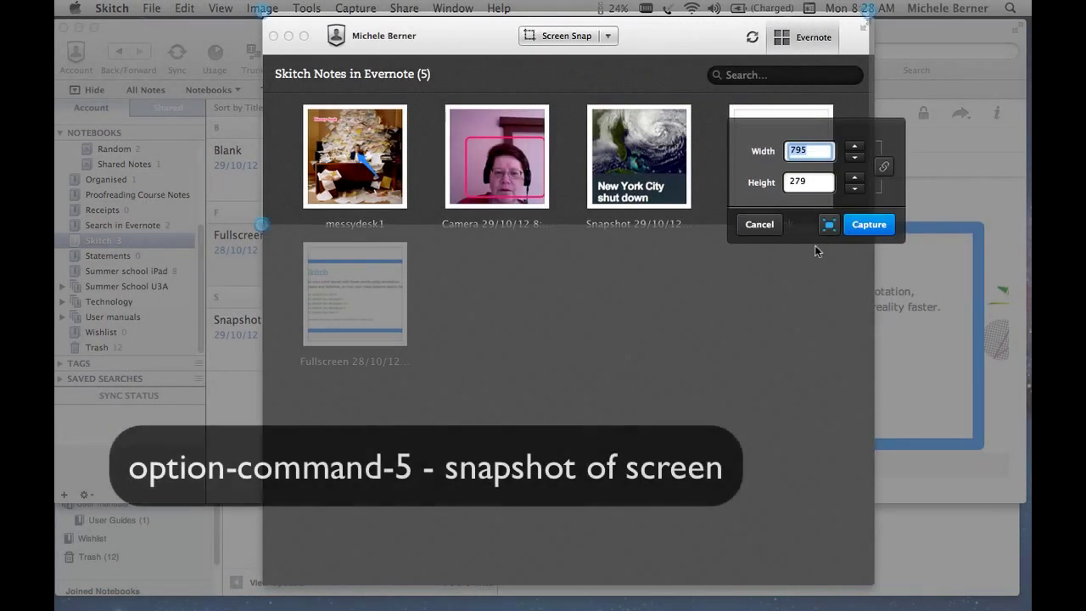
click(869, 223)
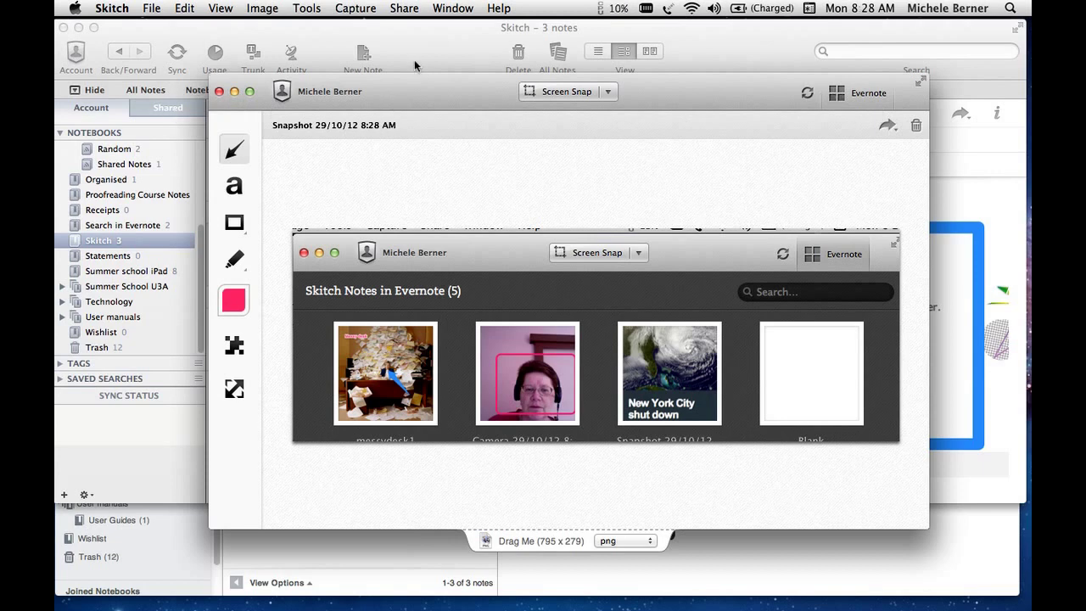
click(353, 10)
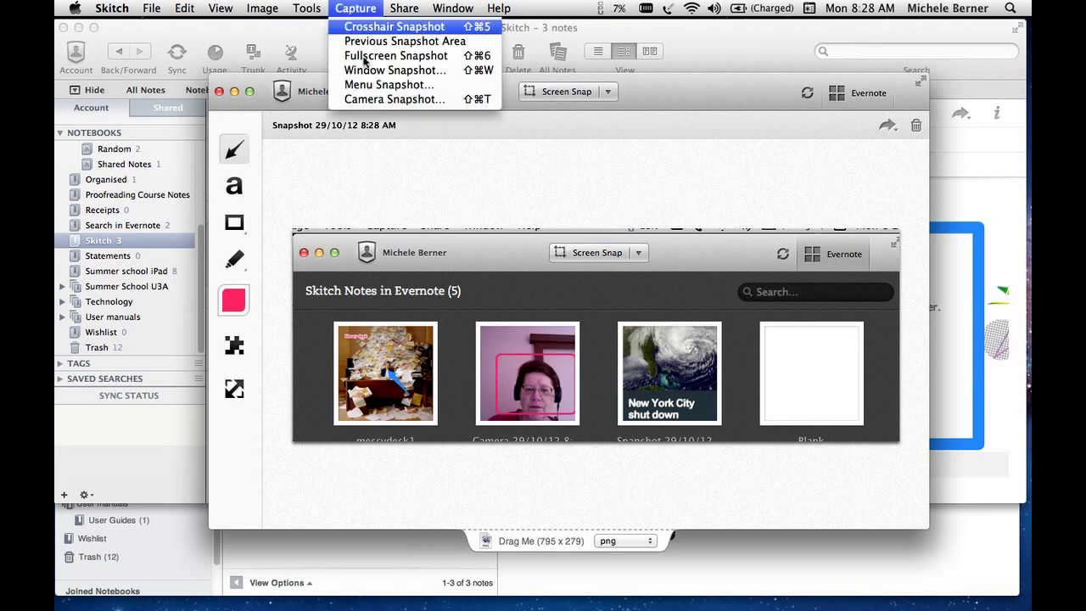
click(542, 106)
drag(624, 88, 593, 71)
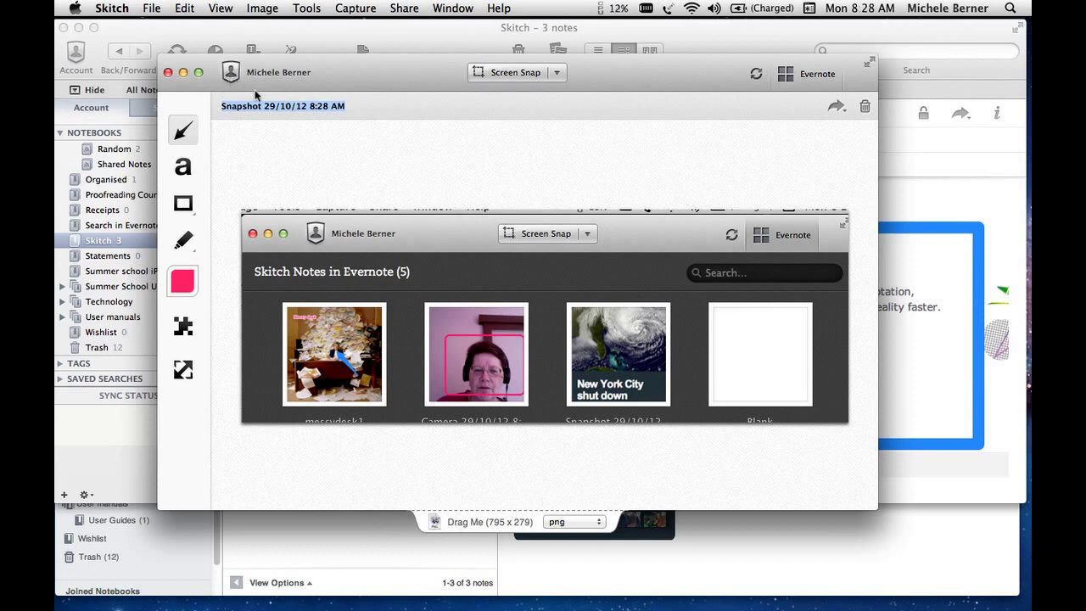
drag(423, 316, 397, 336)
key(super+z)
Step: Return to the Skitch notes list and open the messydesk1 image
click(788, 77)
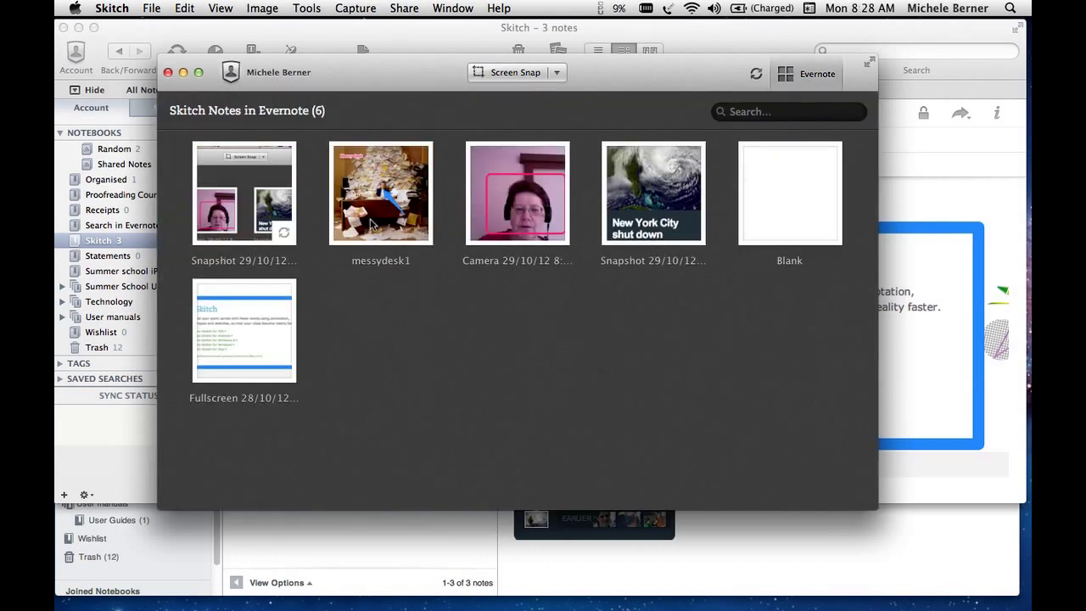
click(374, 224)
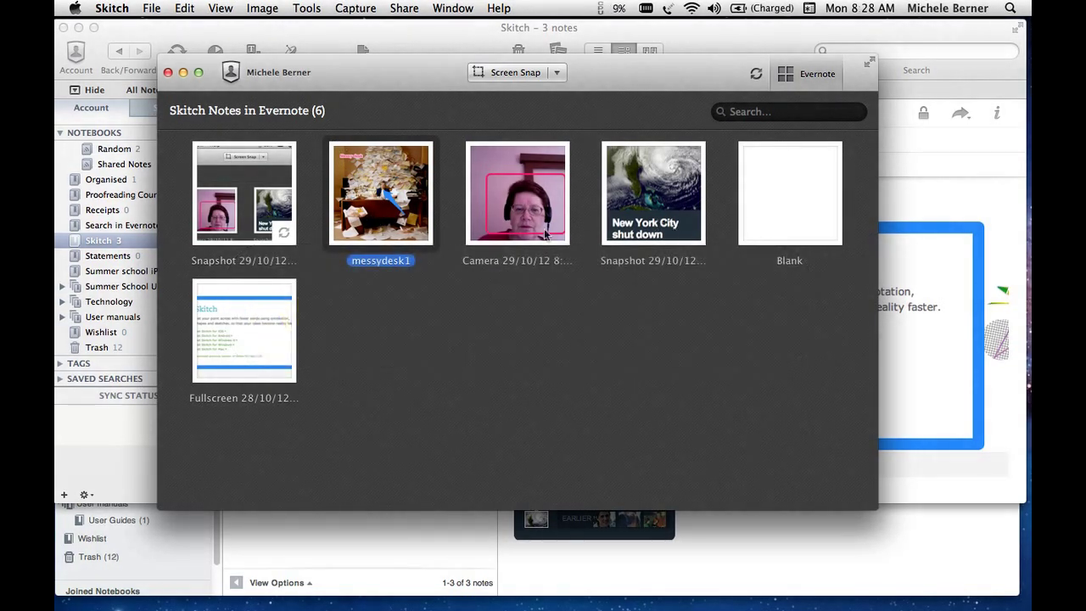
right_click(367, 213)
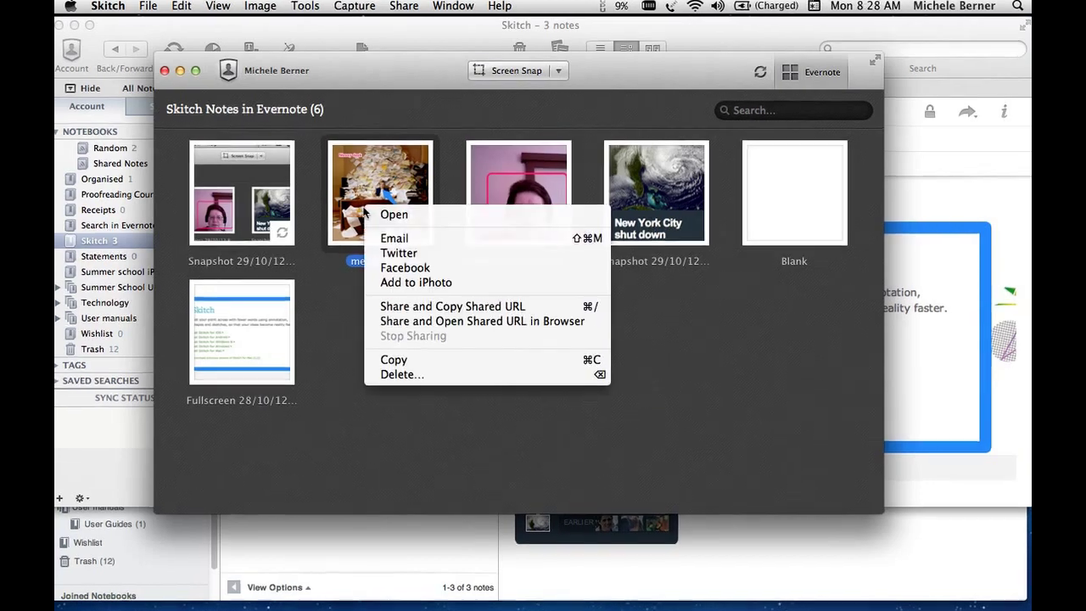
click(383, 214)
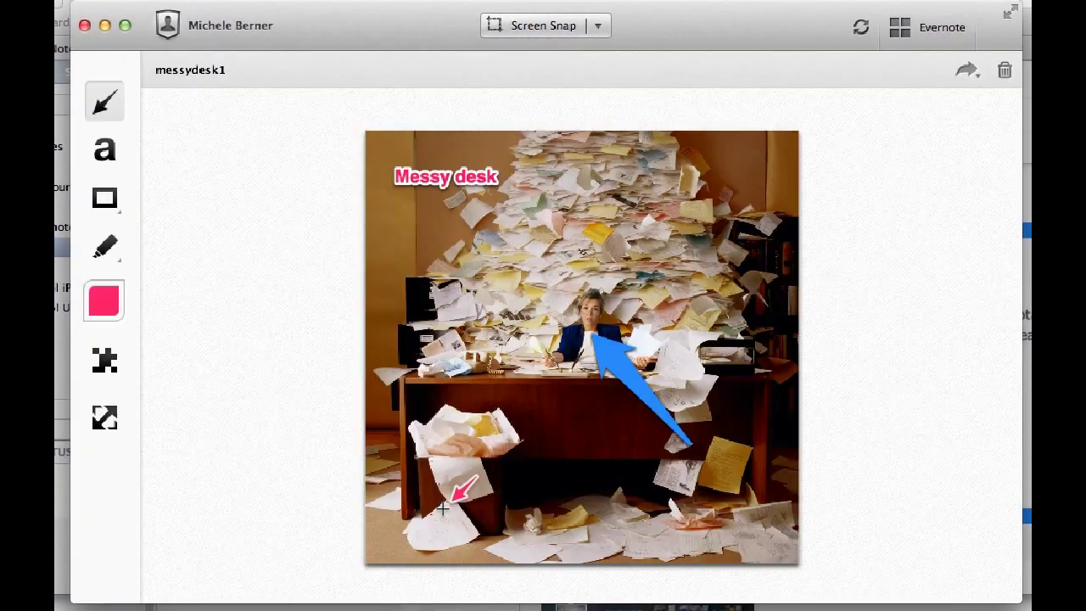
Step: Minimize the other windows behind the messydesk1 image, removing any stray arrow drawn on it
mouse_move(442, 508)
mouse_down()
mouse_move(598, 504)
mouse_move(621, 397)
mouse_move(460, 368)
mouse_move(146, 101)
mouse_up()
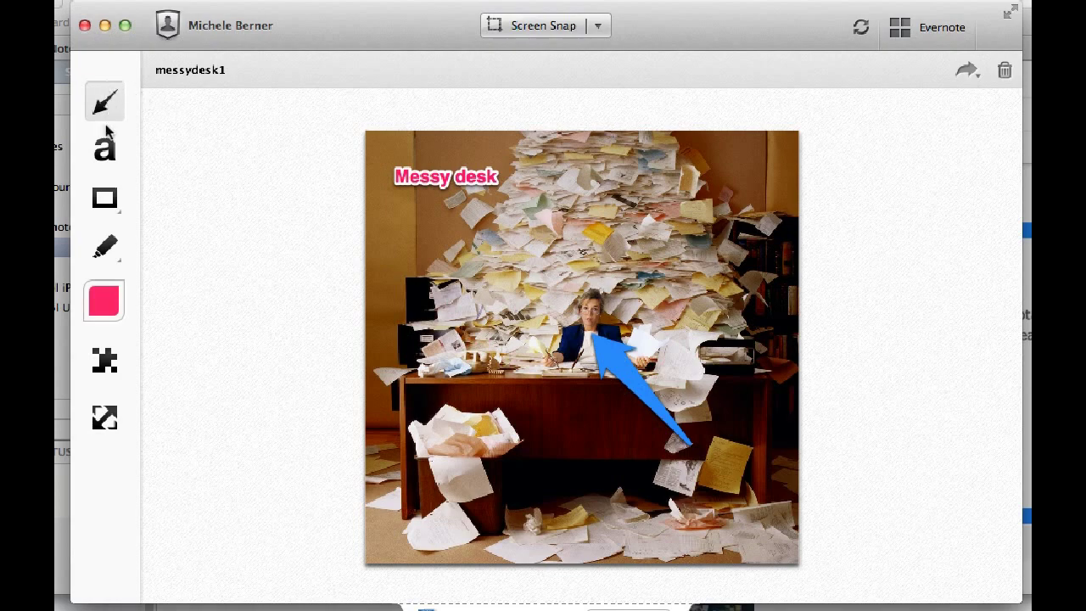
drag(381, 22, 419, 1)
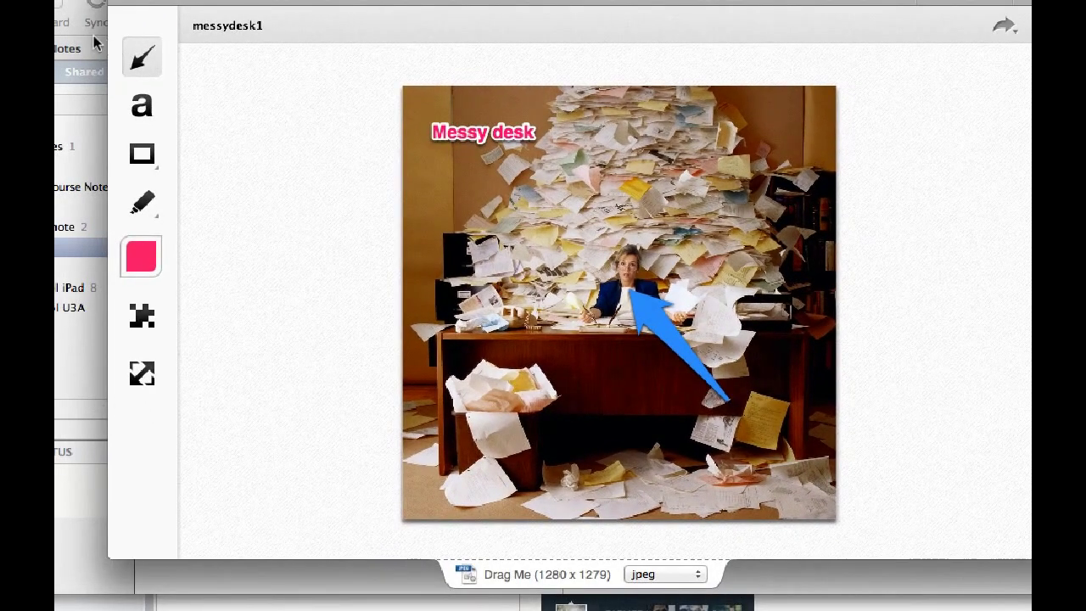
click(56, 3)
click(57, 2)
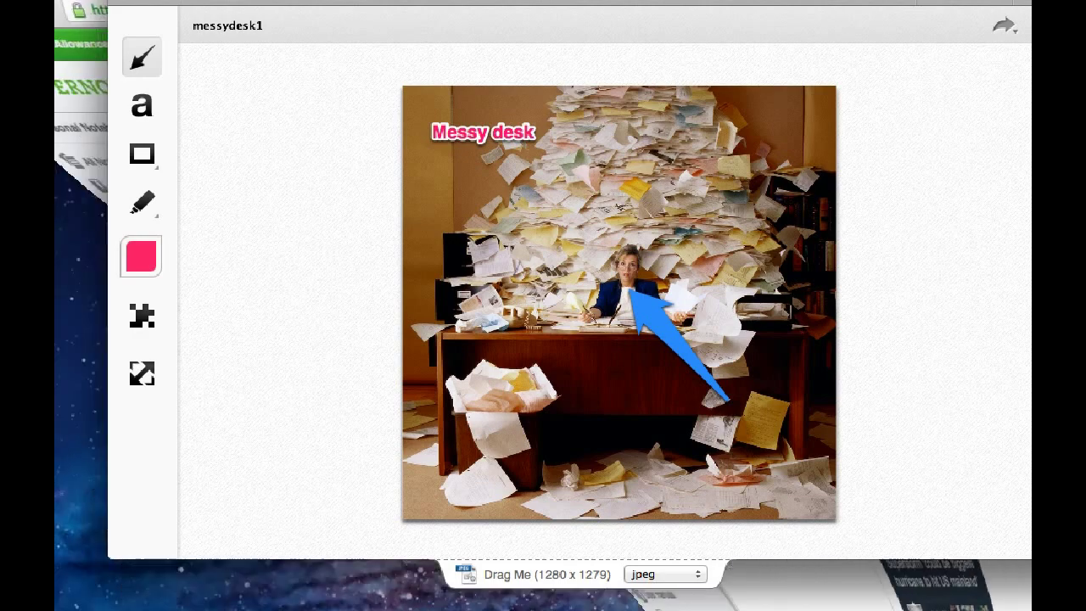
drag(419, 0, 418, 9)
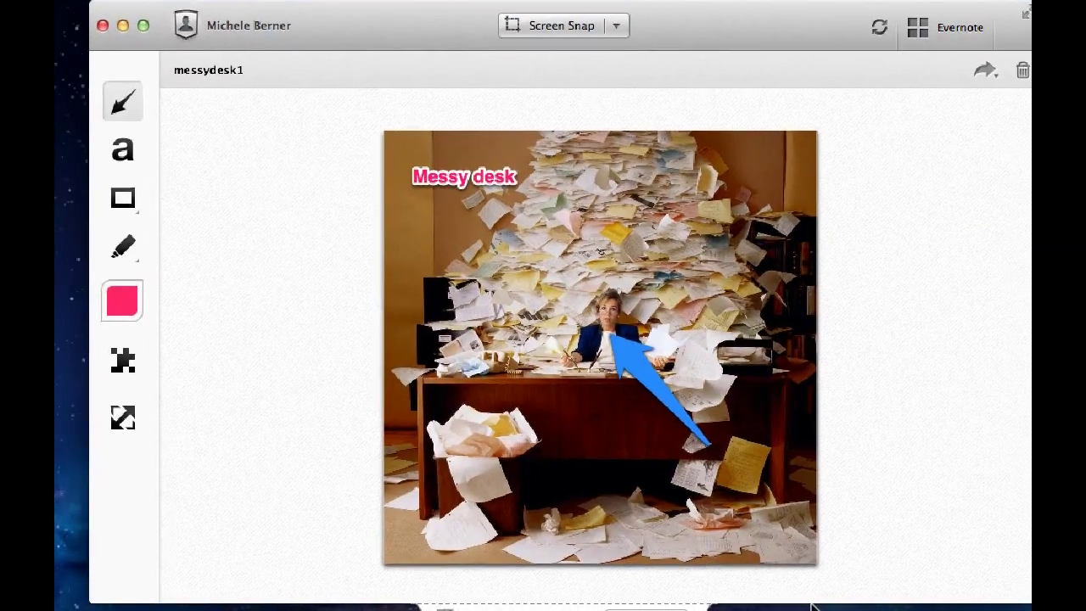
drag(583, 371, 550, 404)
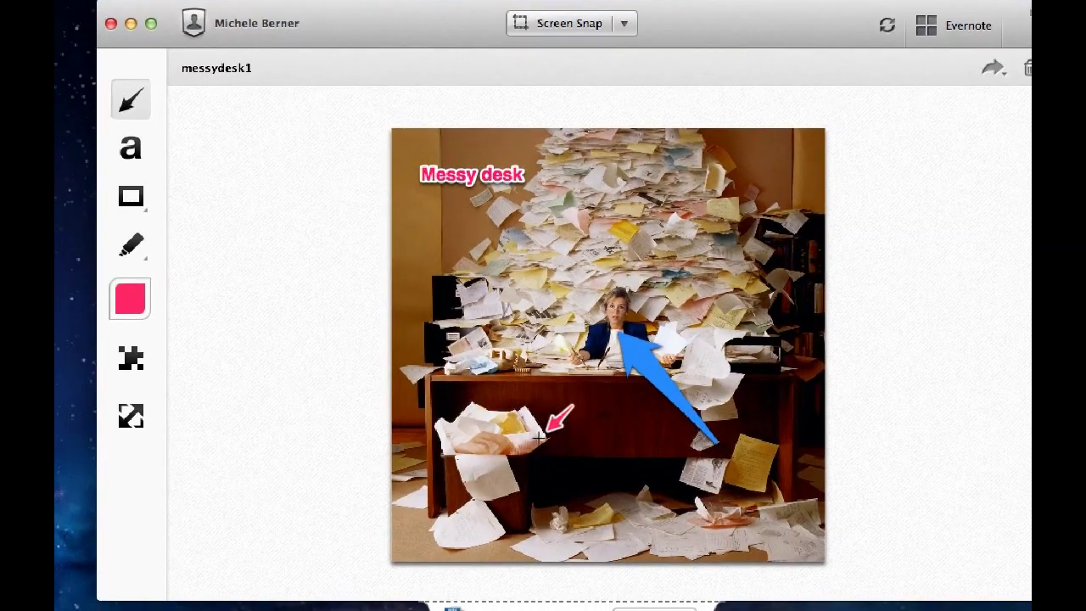
key(super+z)
Step: Look up the tools and their shortcut letters, and switch from the Arrow tool to the Text tool
click(268, 0)
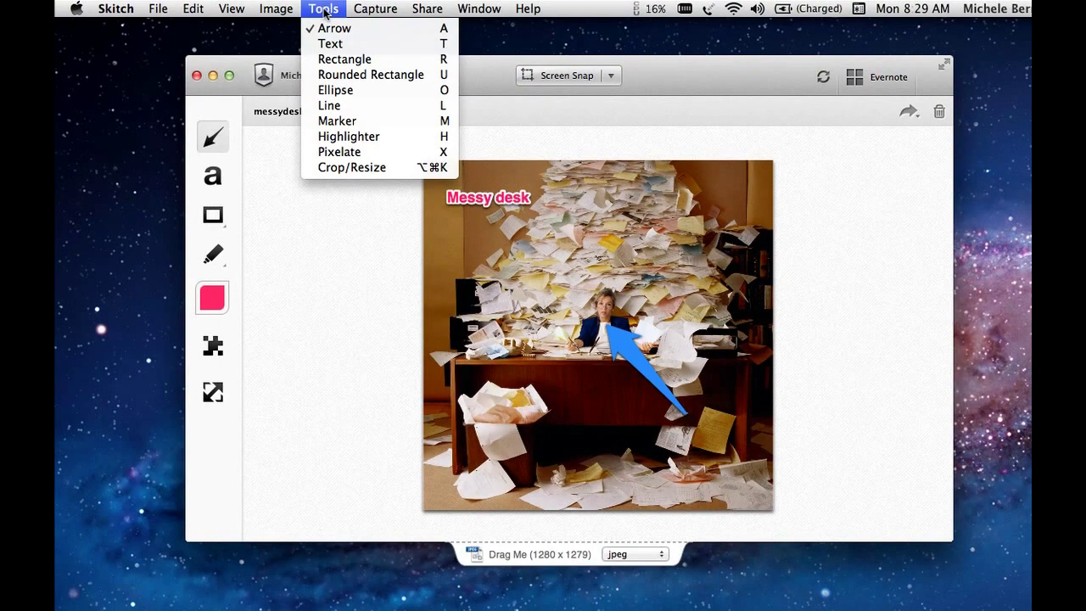
click(323, 235)
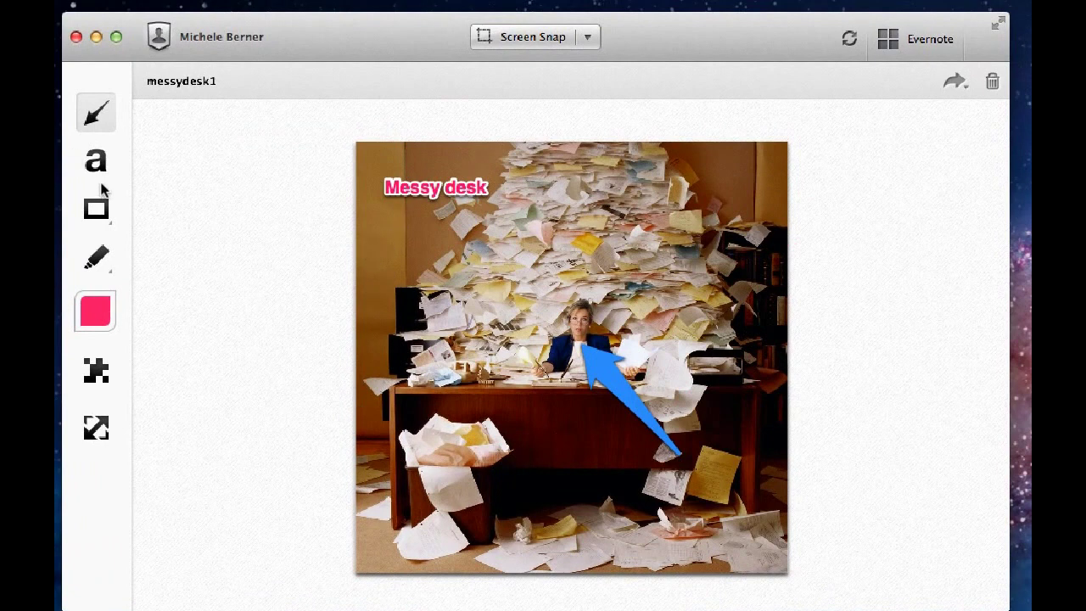
click(100, 165)
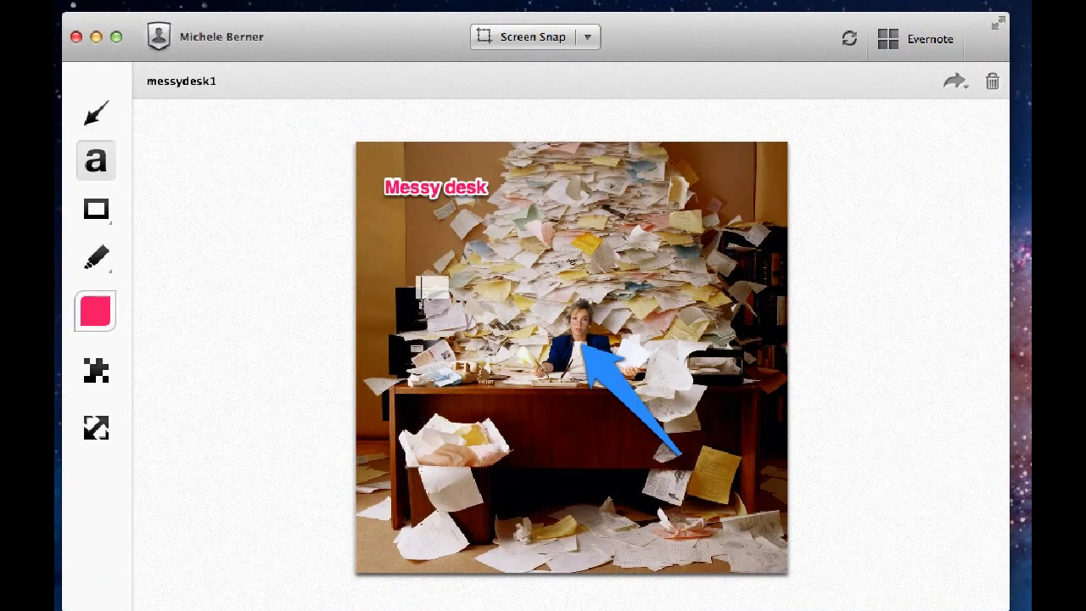
click(96, 111)
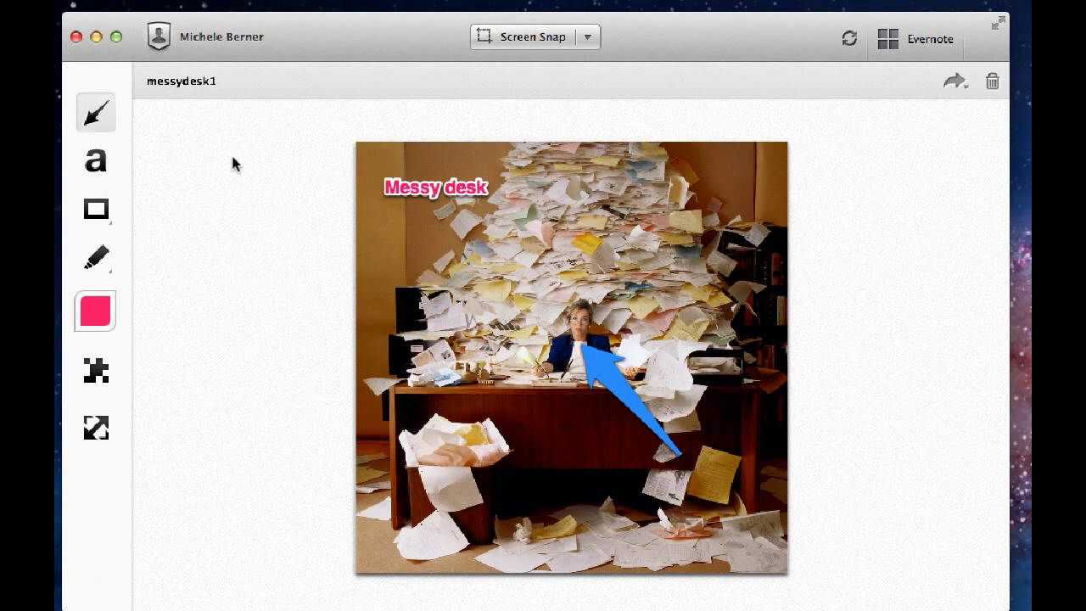
key(t)
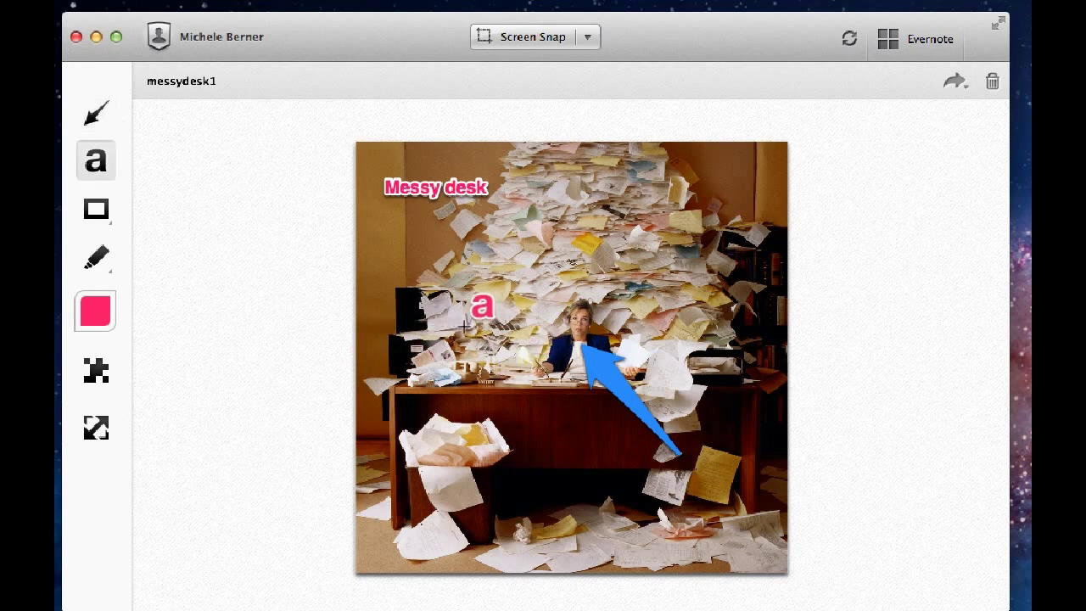
click(455, 321)
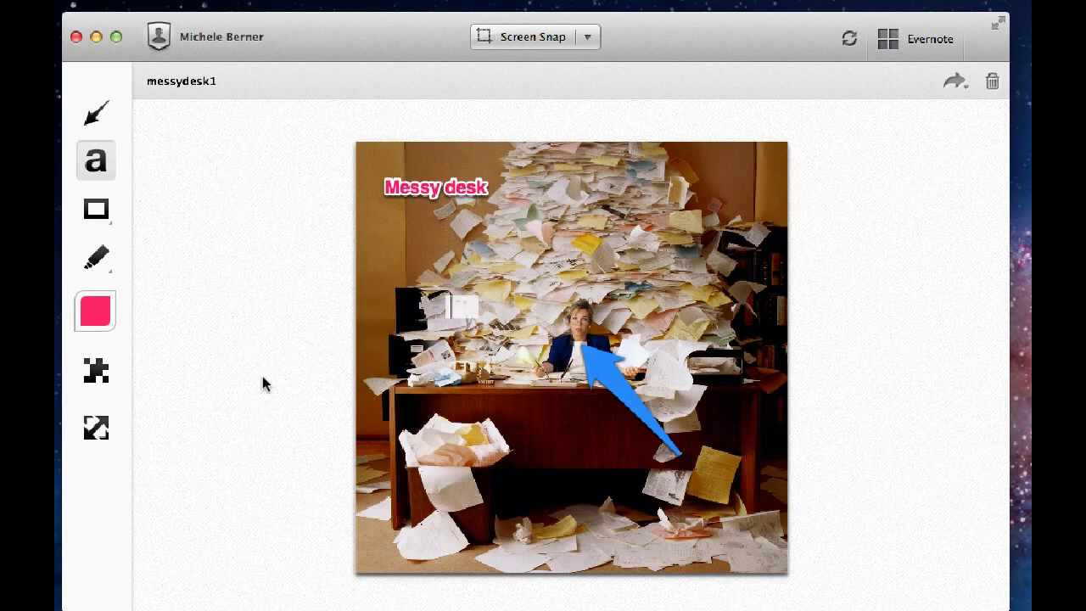
Step: Delete the large blue arrow from the messydesk1 image and enlarge the window around the picture
click(600, 371)
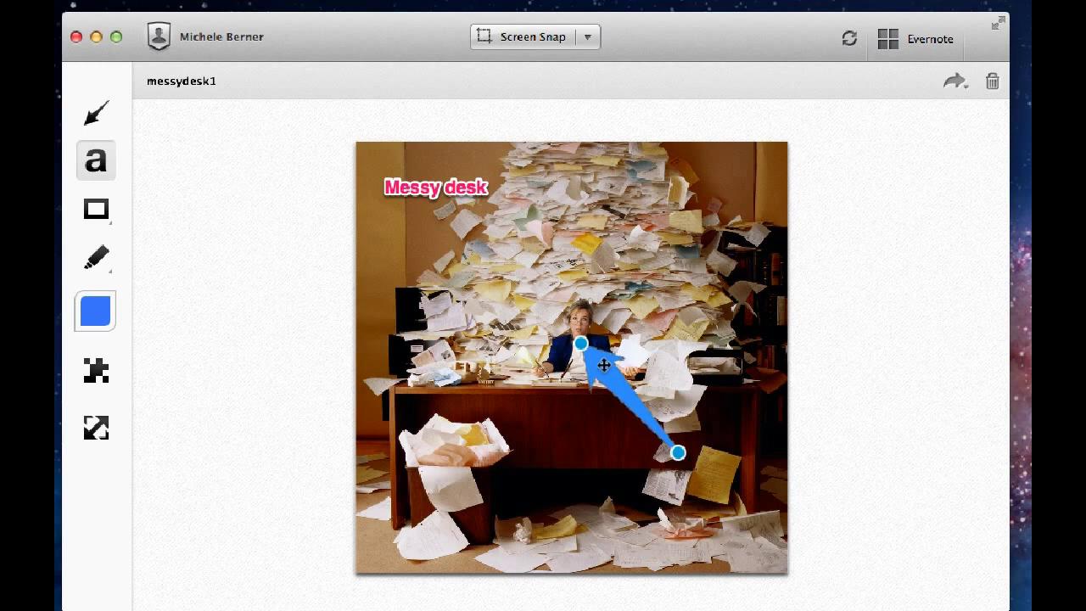
key(Delete)
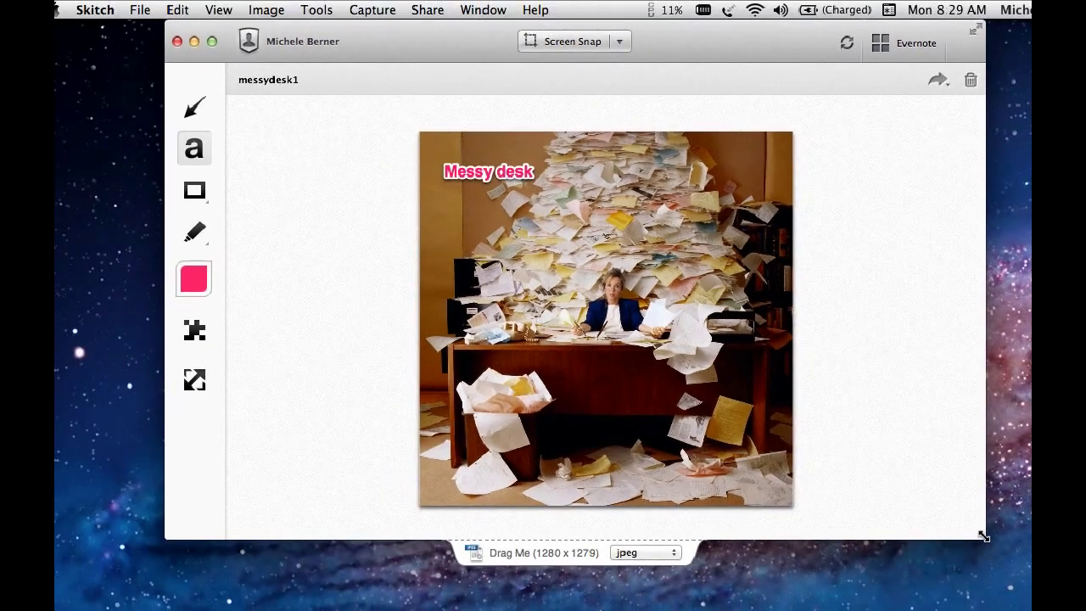
drag(983, 537, 1030, 610)
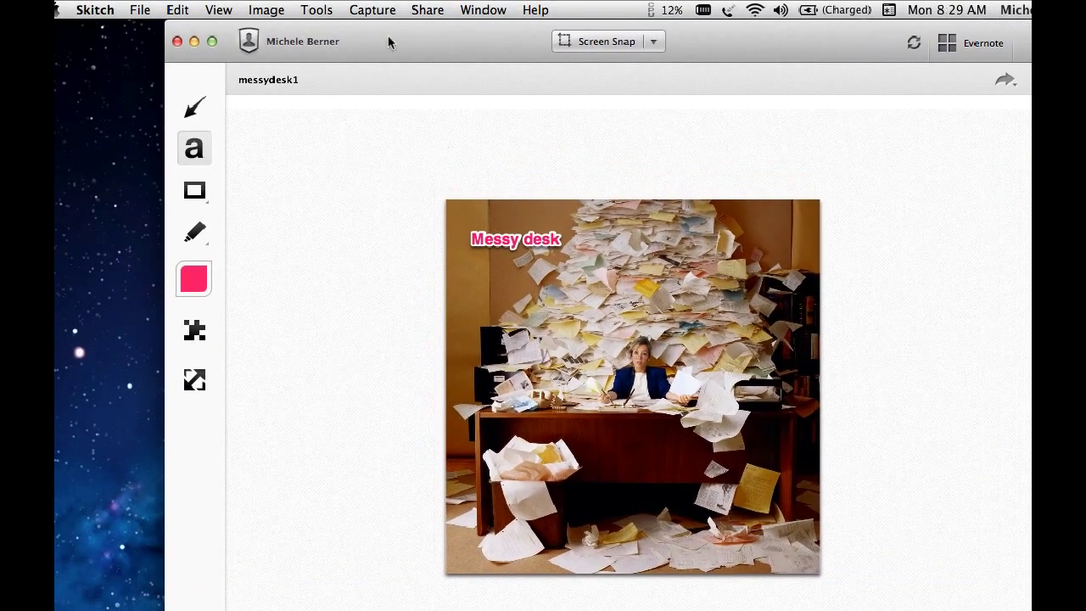
drag(368, 43, 342, 32)
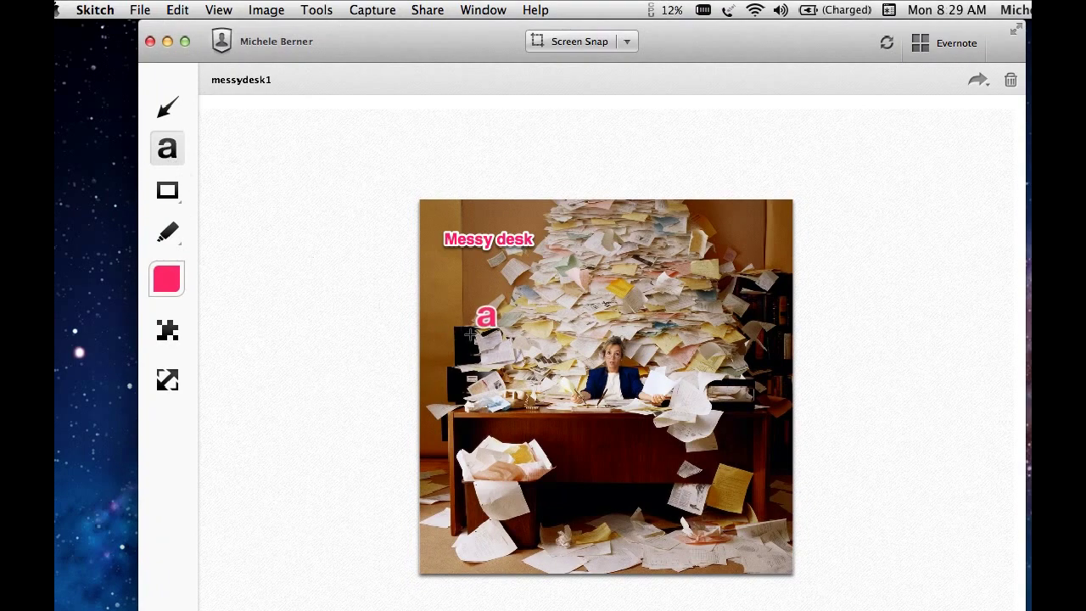
Step: Add the caption "This is a messy desk" across the front of the desk in the picture
click(556, 450)
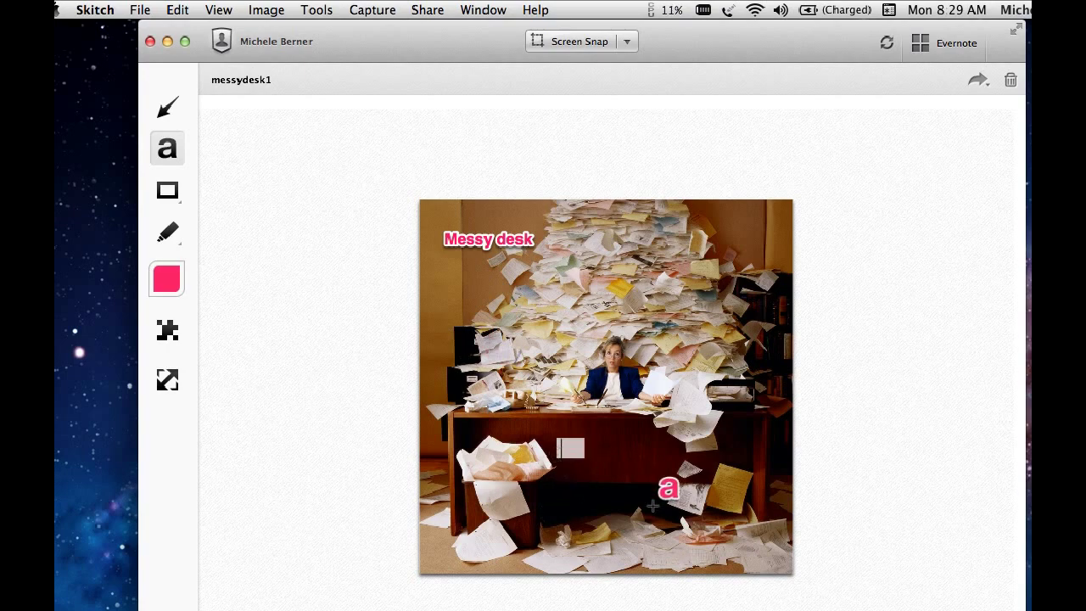
text(Thi)
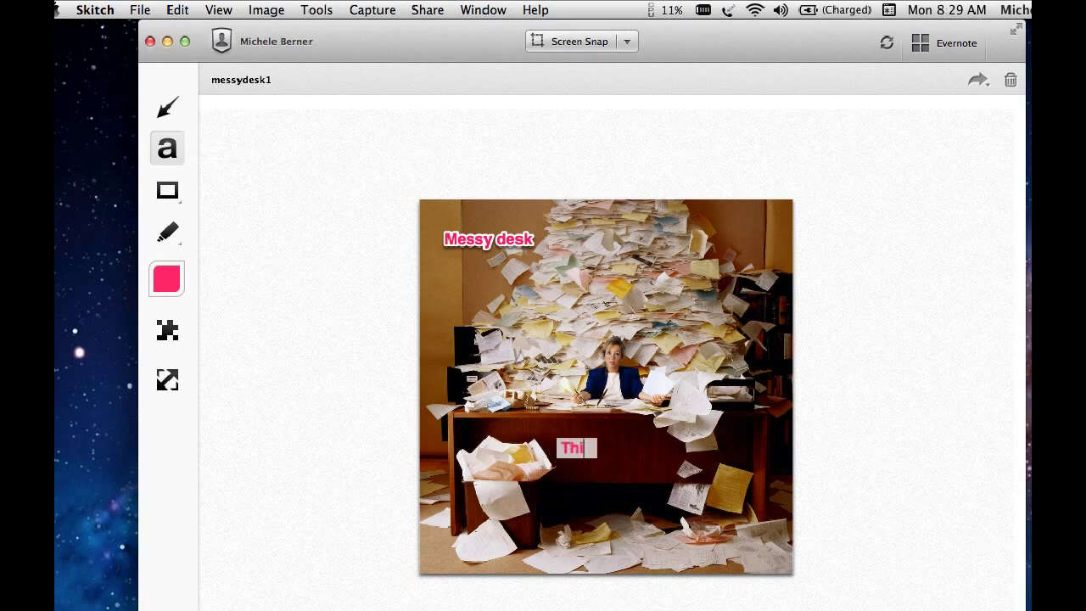
text(s is a me)
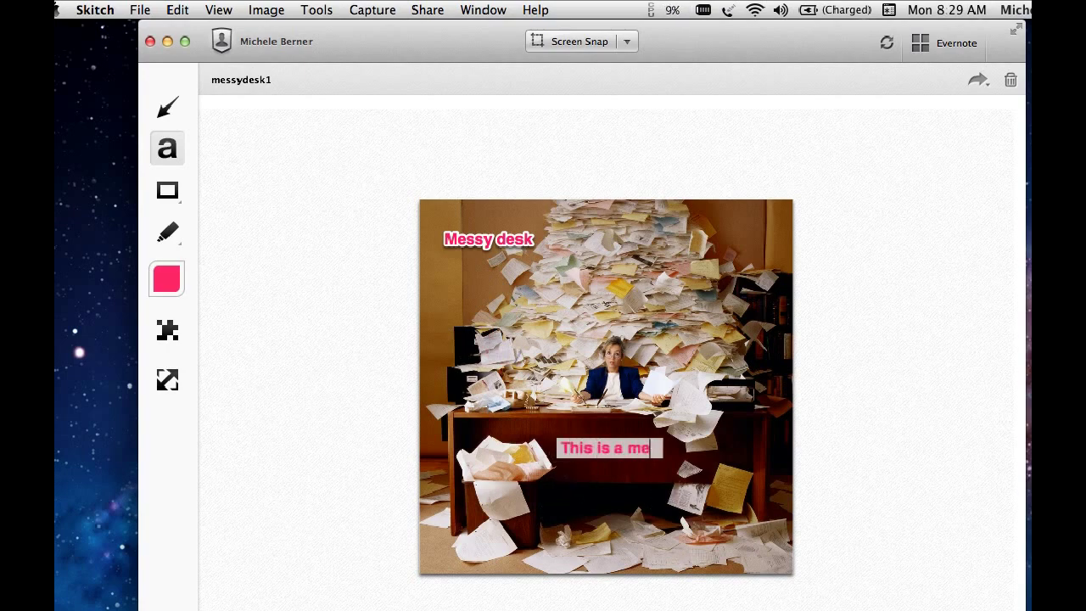
text(ssy desk)
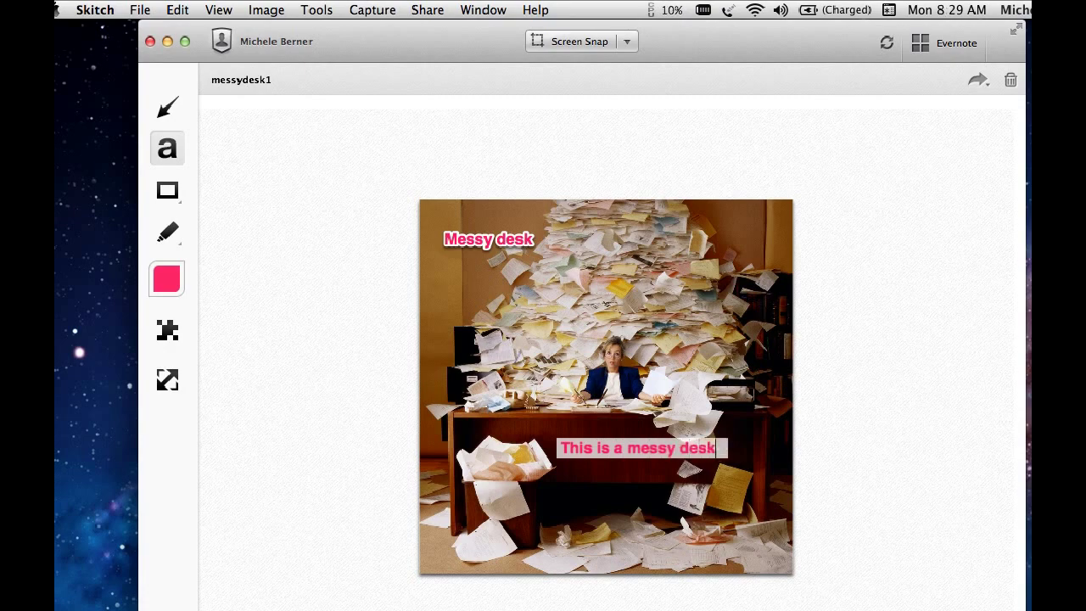
key(Return)
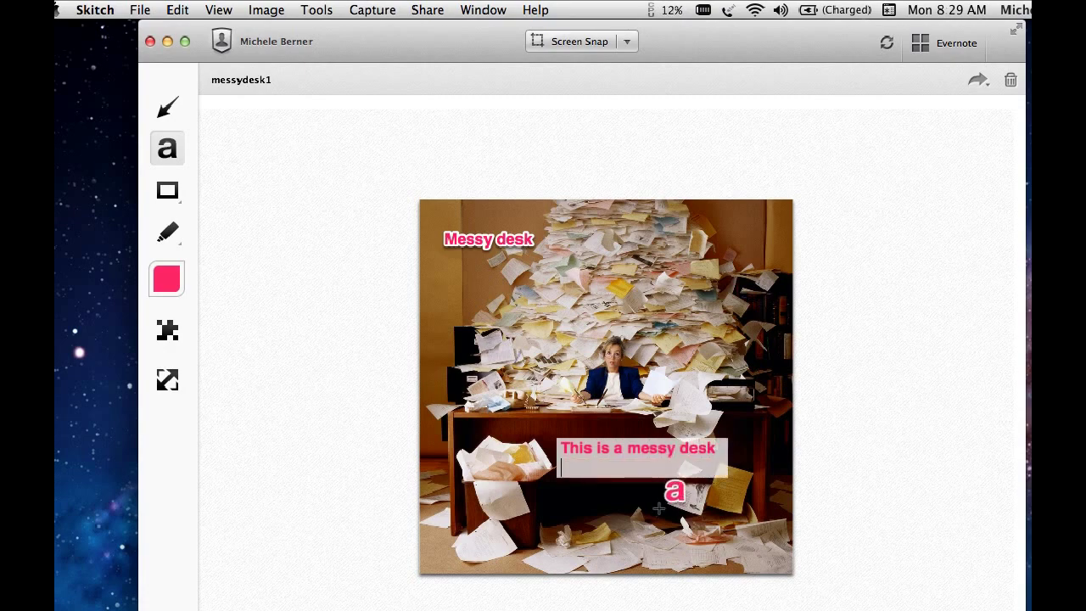
key(BackSpace)
click(648, 495)
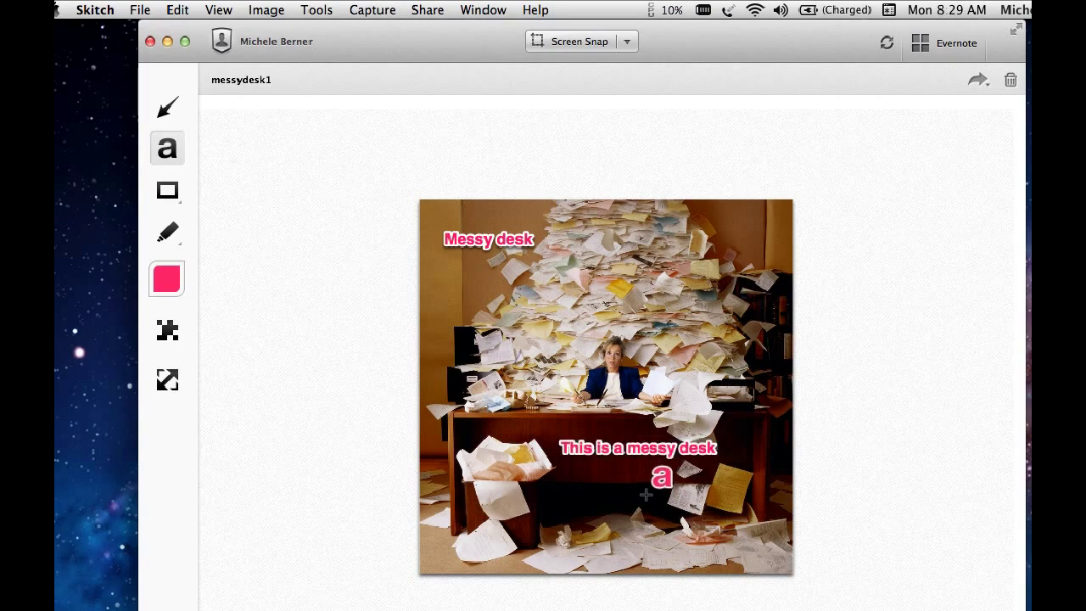
Step: Enlarge the "This is a messy desk" caption and reposition it across the front of the desk
mouse_move(637, 448)
mouse_down()
mouse_move(604, 444)
mouse_move(619, 437)
mouse_move(605, 444)
mouse_up()
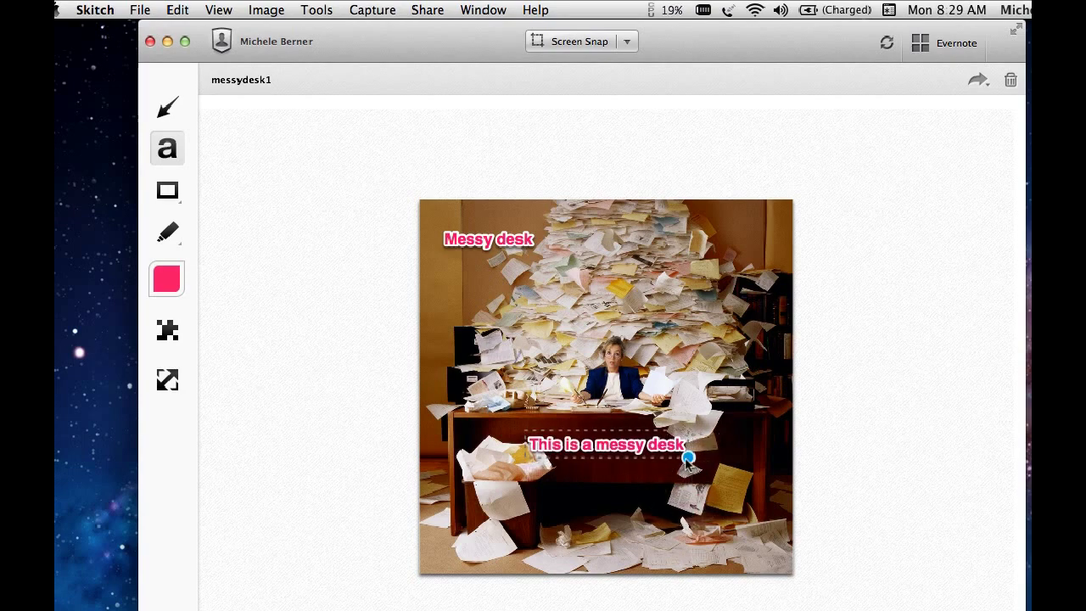
drag(689, 458, 840, 554)
drag(651, 437, 623, 436)
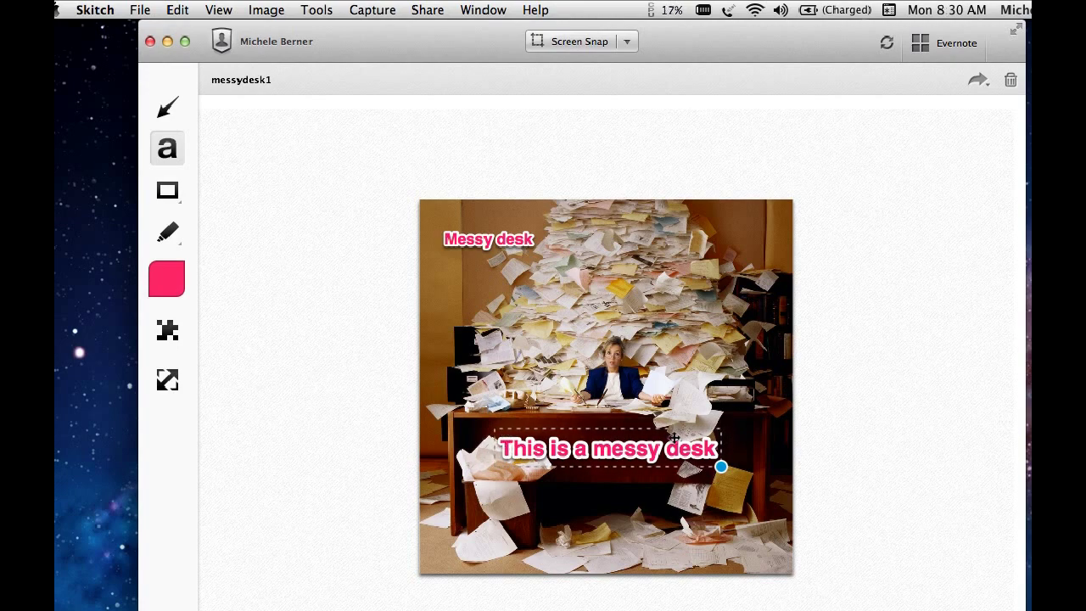
Step: Recolour the "This is a messy desk" caption yellow and delete the pink "Messy desk" caption near the picture's upper edge
click(166, 277)
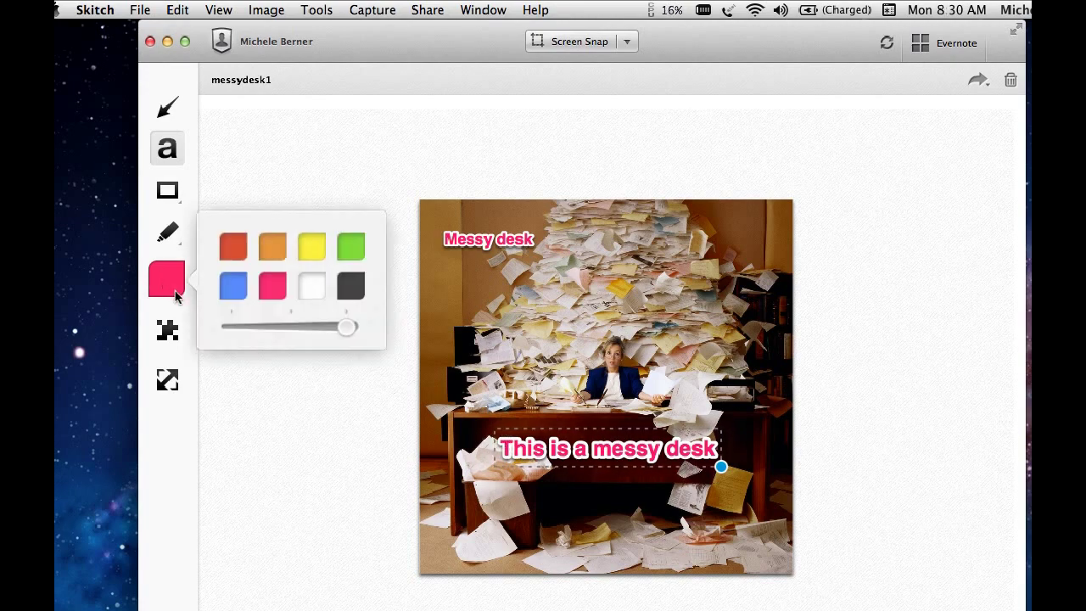
click(308, 251)
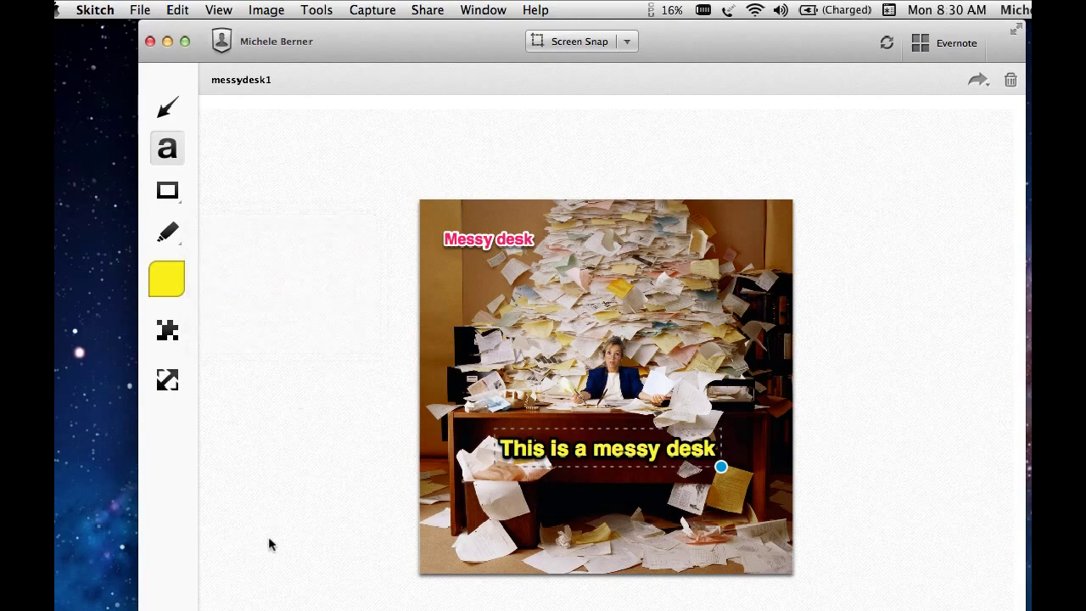
click(579, 506)
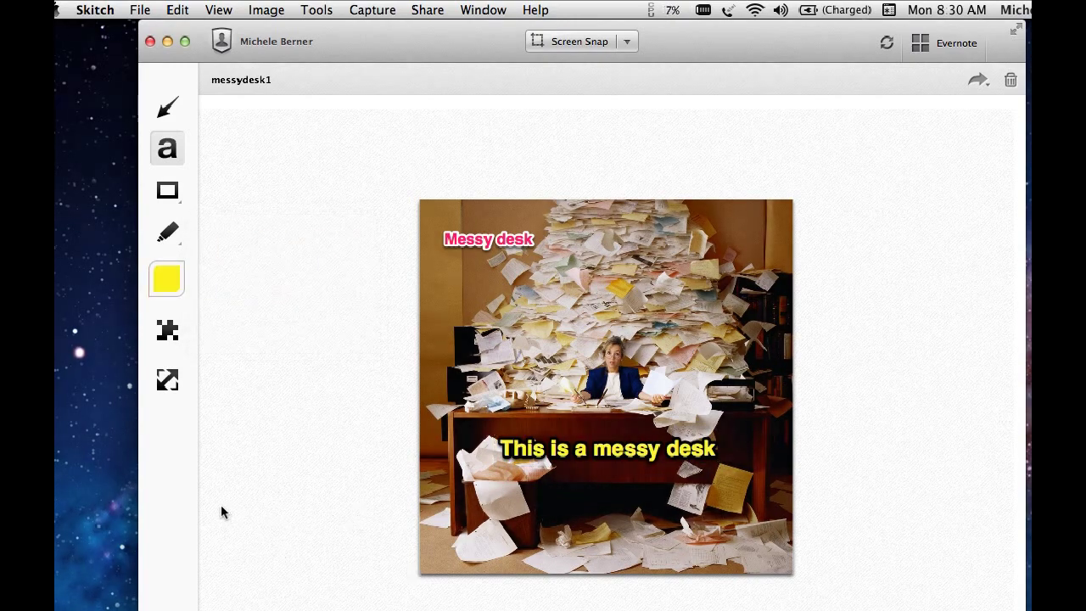
click(482, 244)
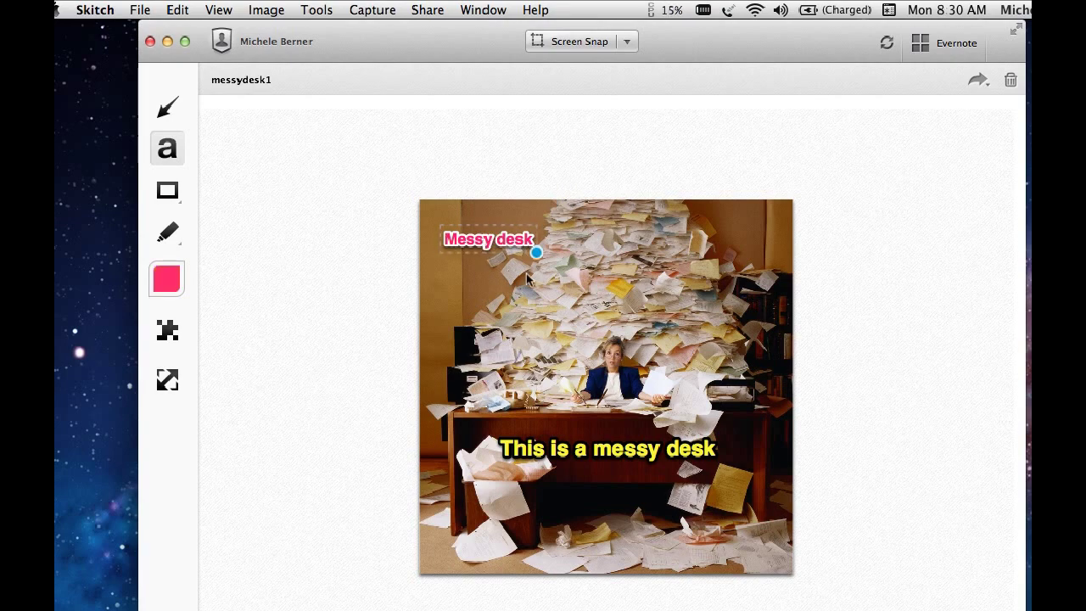
key(Delete)
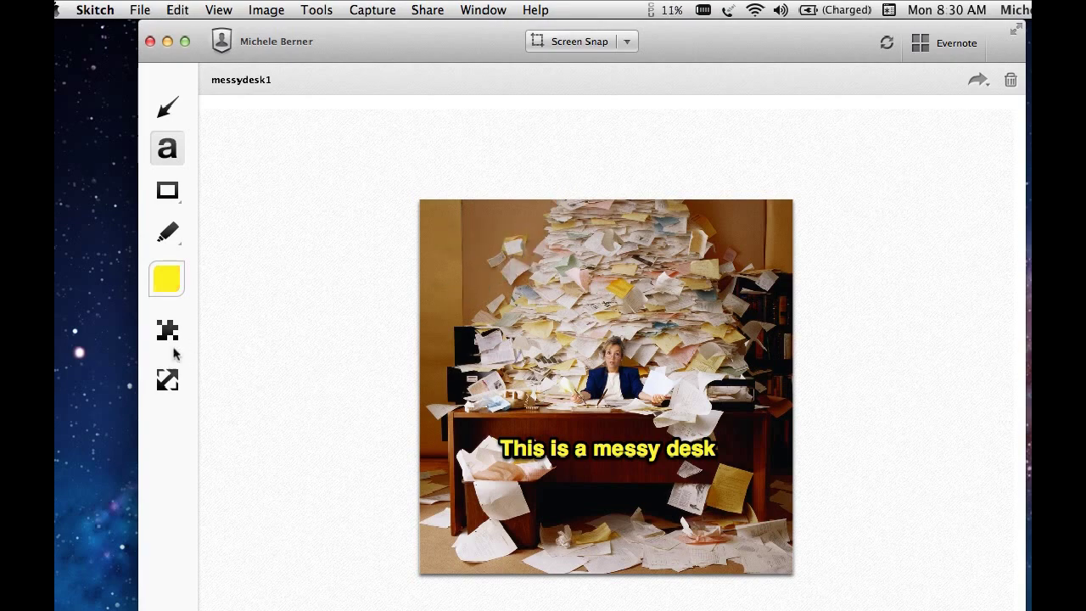
Step: Try a test text at the largest size in yellow beside the woman, and return the size to medium
click(164, 282)
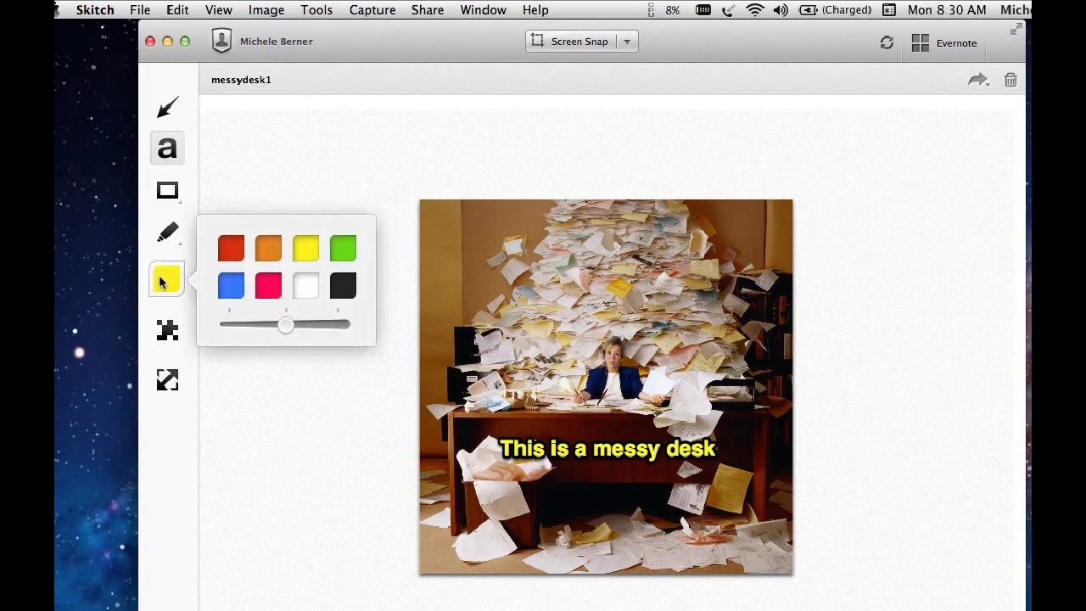
click(321, 328)
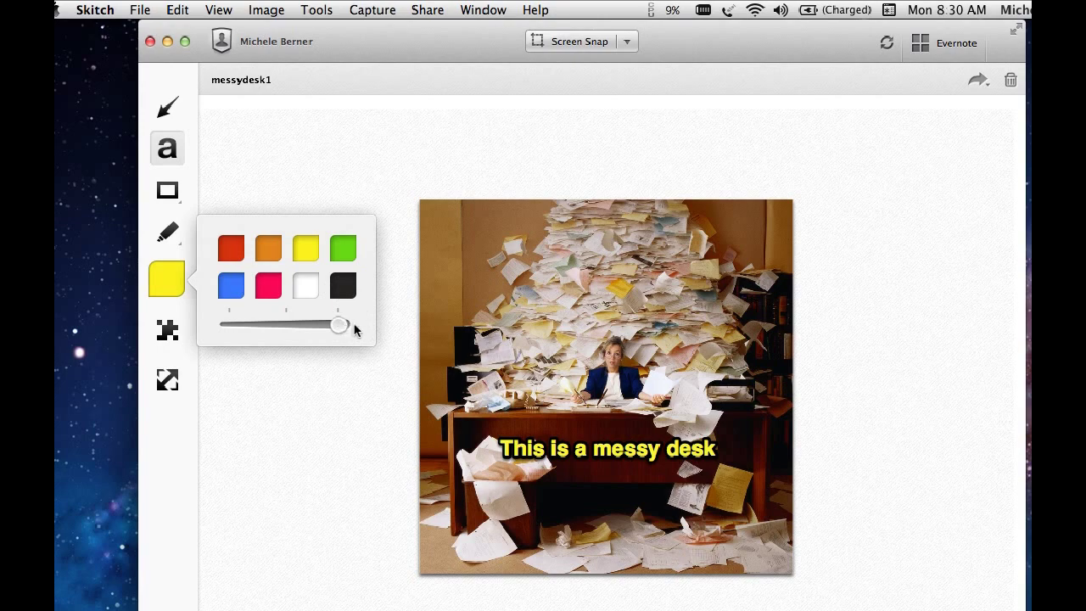
click(306, 249)
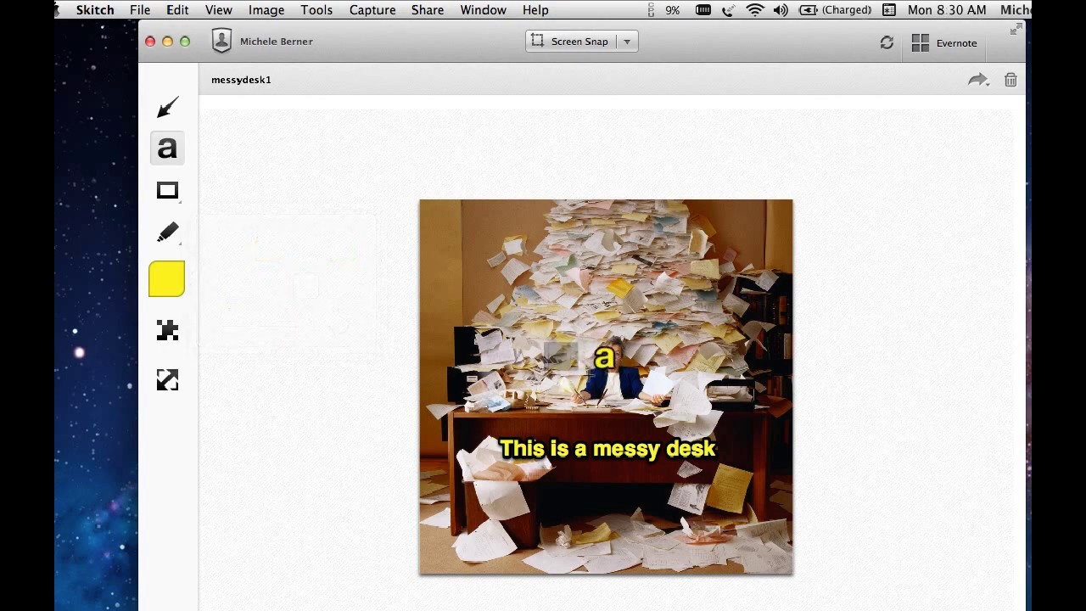
click(558, 358)
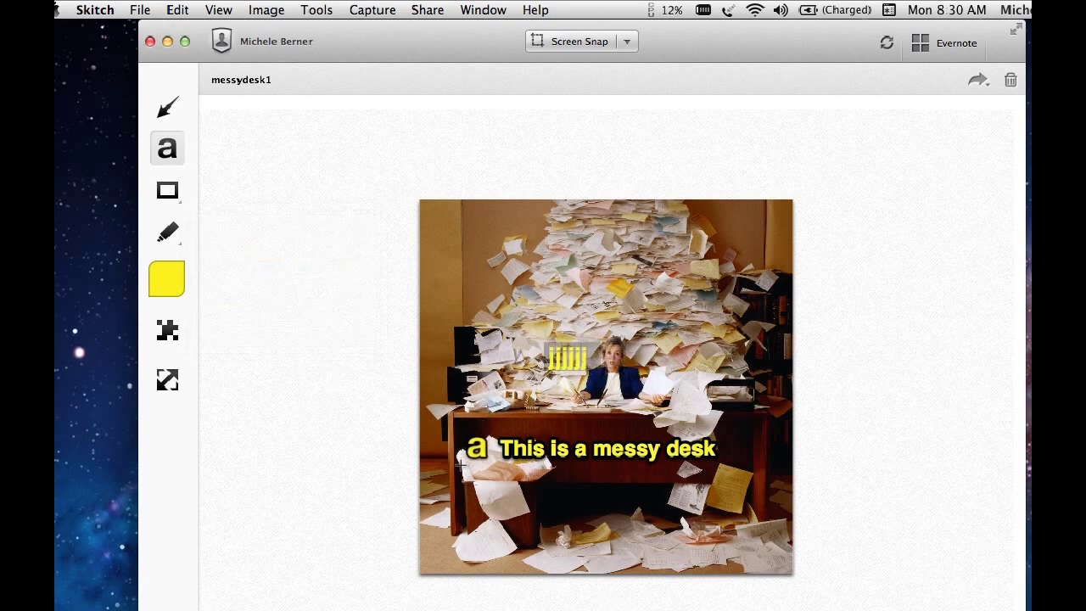
click(166, 285)
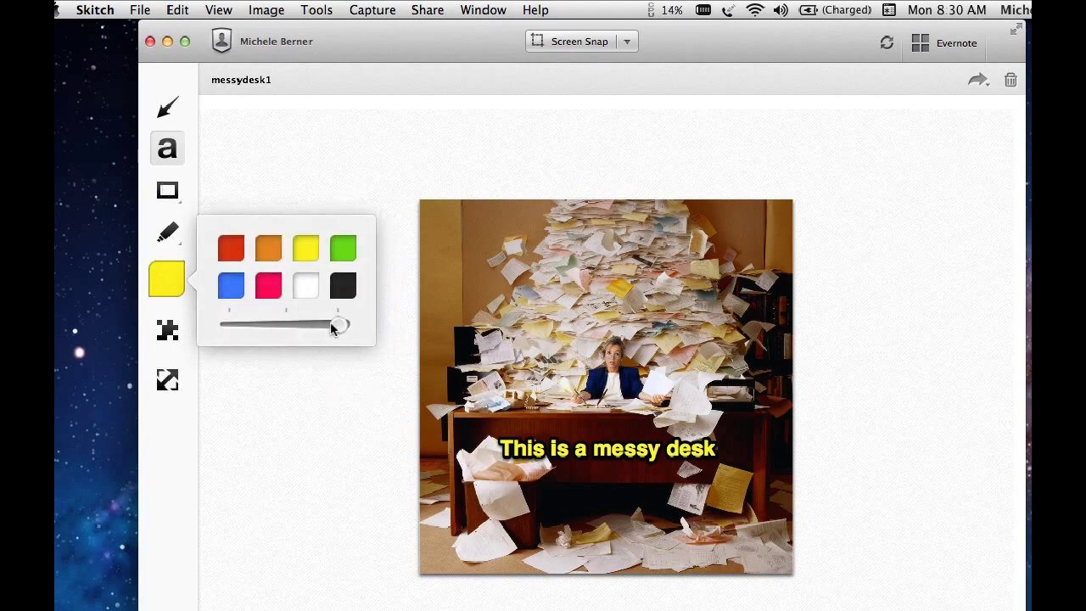
drag(333, 328, 286, 325)
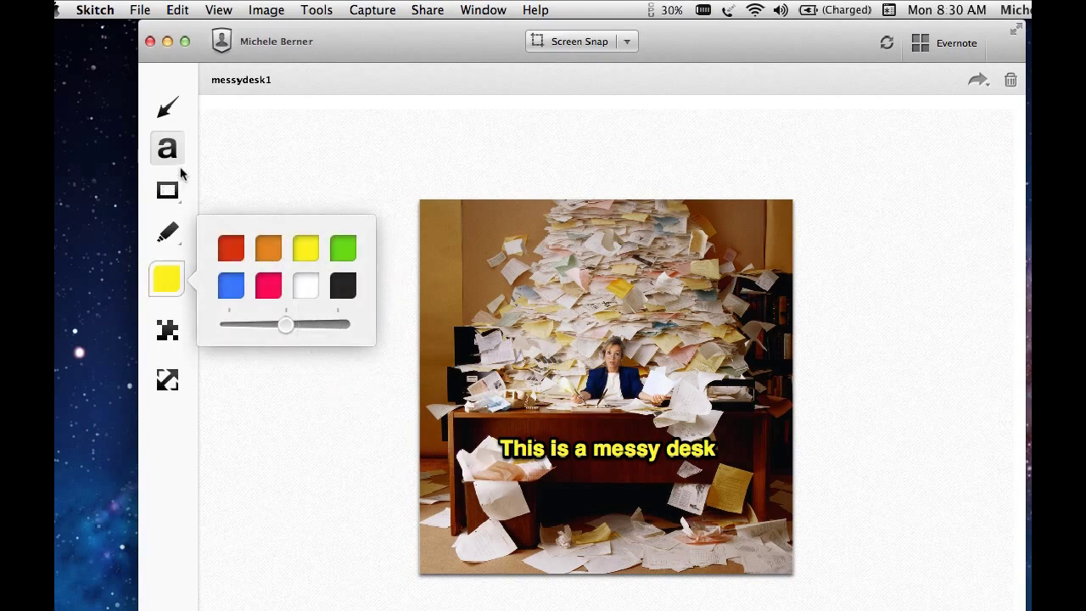
Step: Draw two yellow arrows pointing at the woman's head, one from the picture's upper right and one from its upper left
click(167, 107)
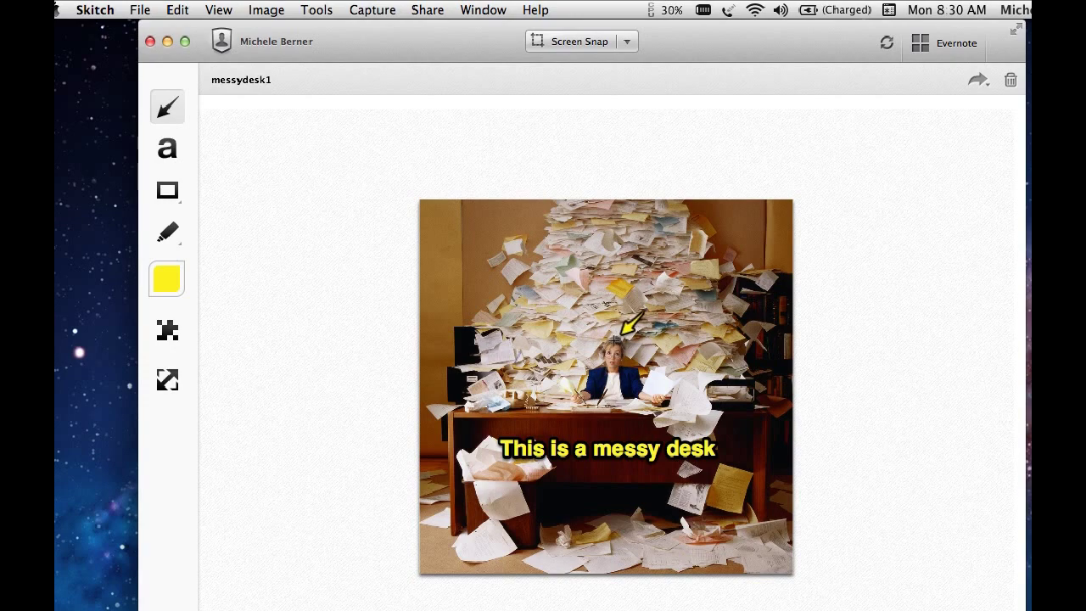
mouse_move(615, 342)
mouse_down()
mouse_move(721, 231)
mouse_move(742, 240)
mouse_move(730, 231)
mouse_move(713, 251)
mouse_up()
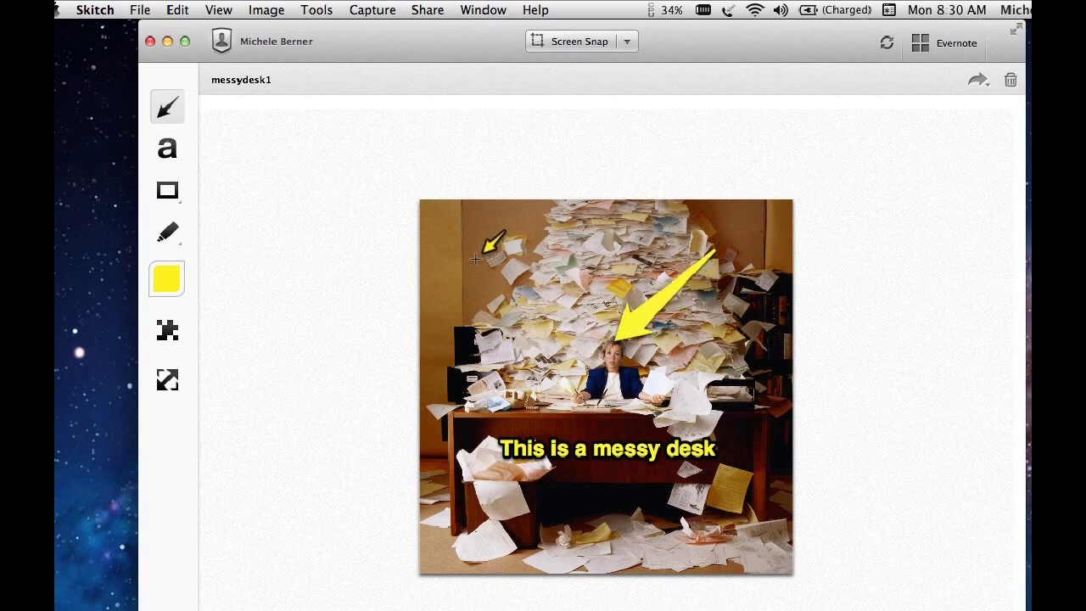
mouse_move(476, 256)
mouse_down()
mouse_move(500, 278)
mouse_move(580, 303)
mouse_move(387, 202)
mouse_move(402, 211)
mouse_up()
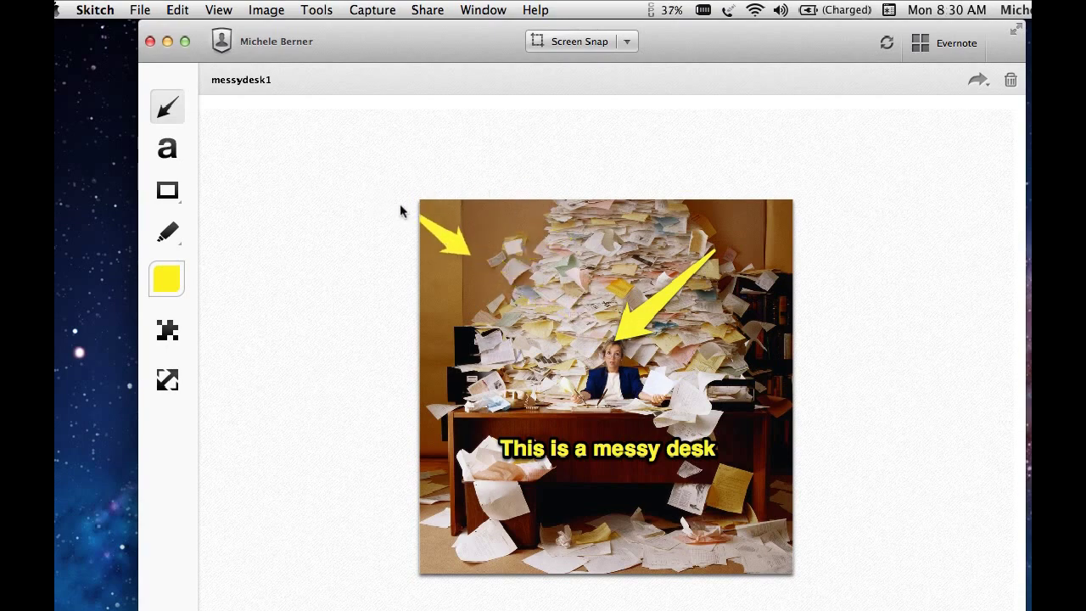
drag(449, 243, 578, 329)
drag(520, 289, 468, 256)
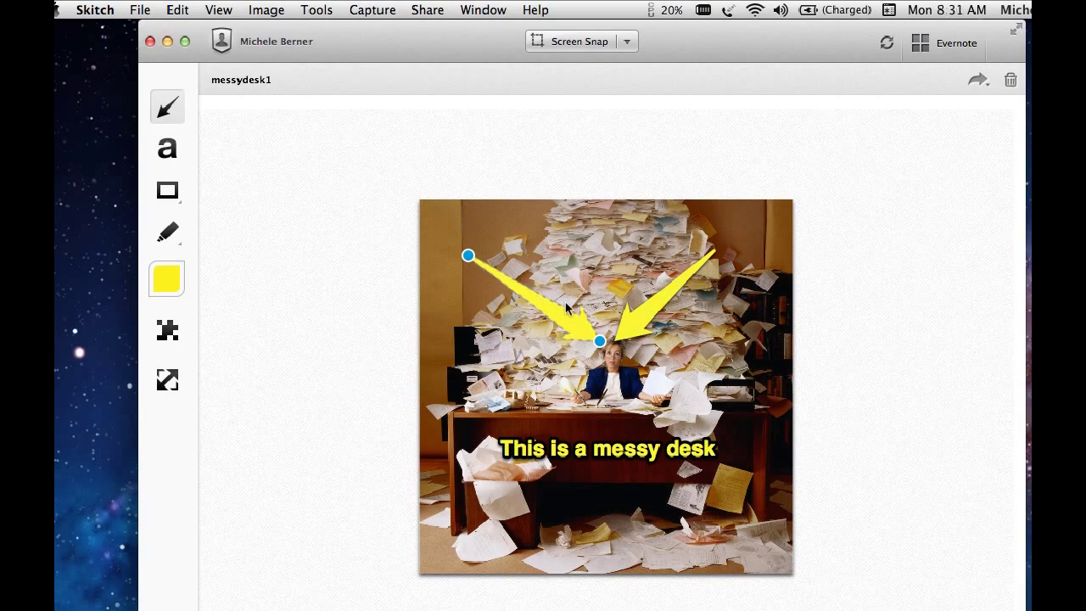
Step: Recolour the arrow from the upper left blue and delete both arrows from the picture
click(179, 290)
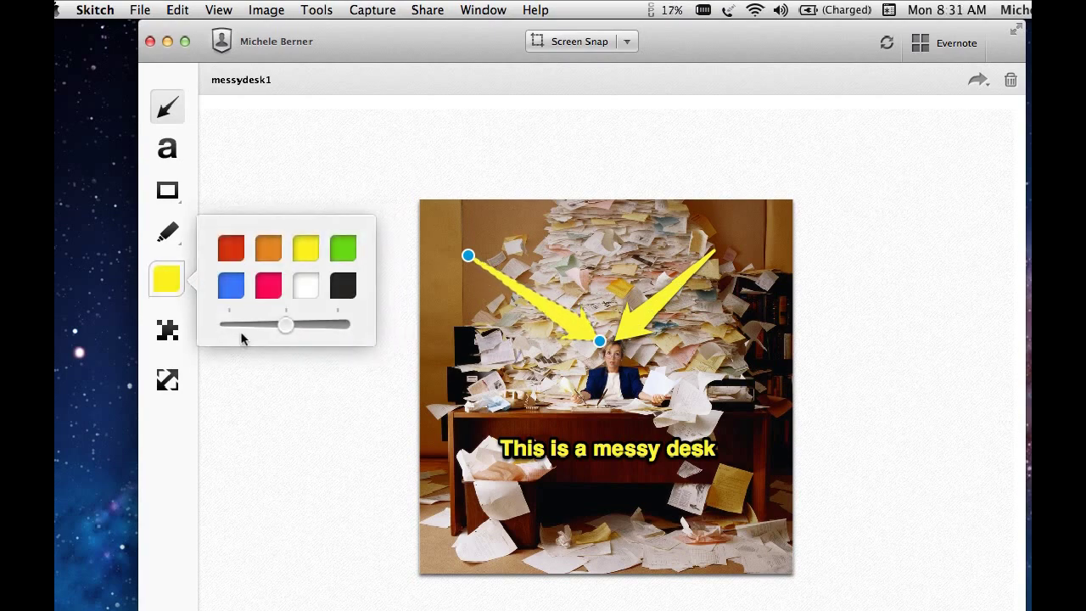
click(231, 285)
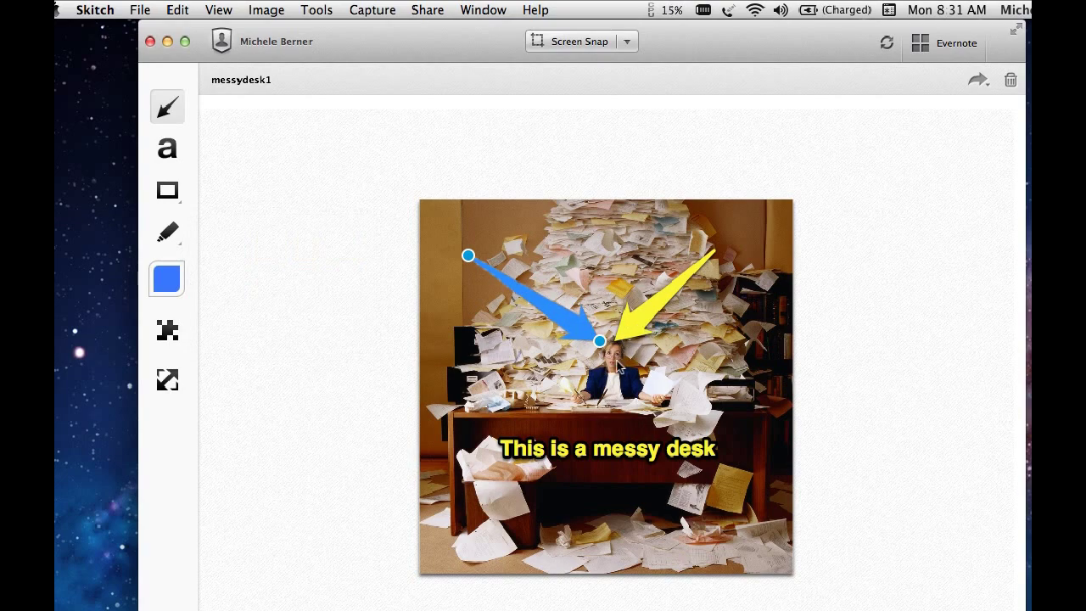
key(Delete)
click(643, 319)
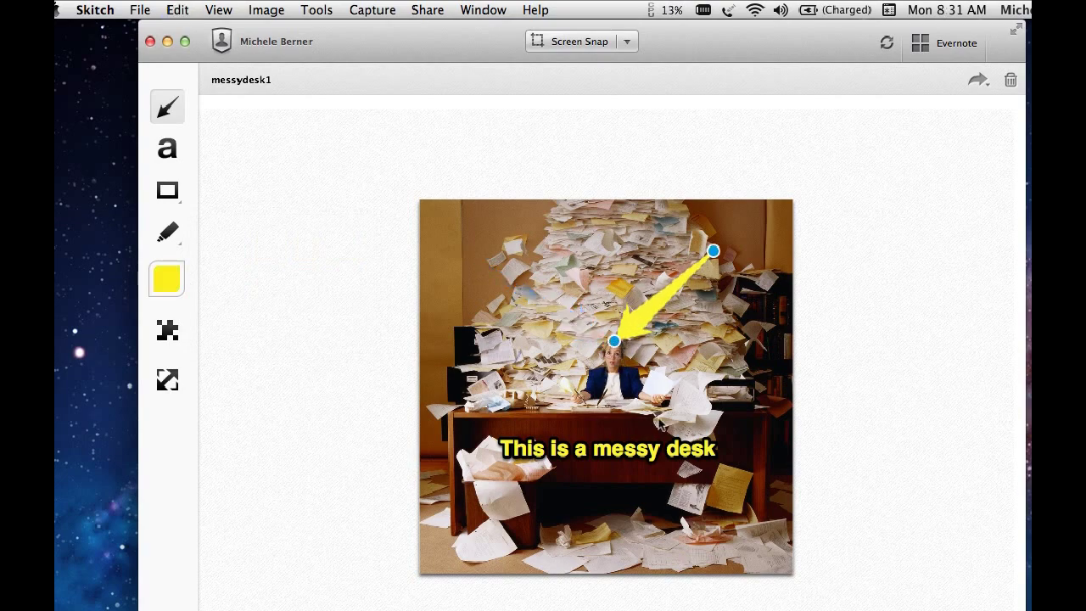
key(Delete)
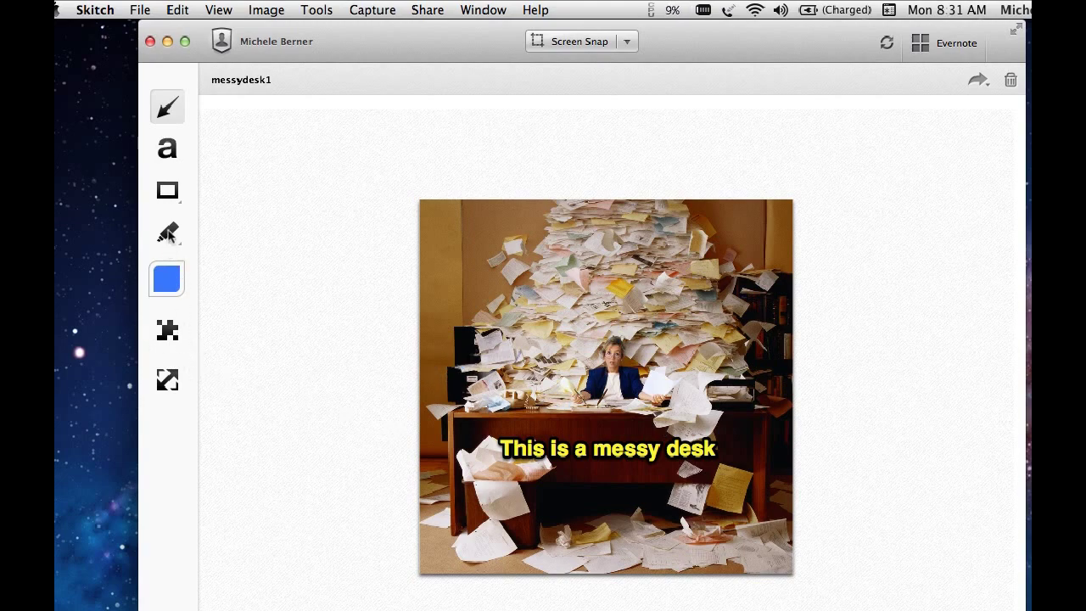
Step: Draw a blue rectangle framing the woman, the caption and most of the desk
click(166, 190)
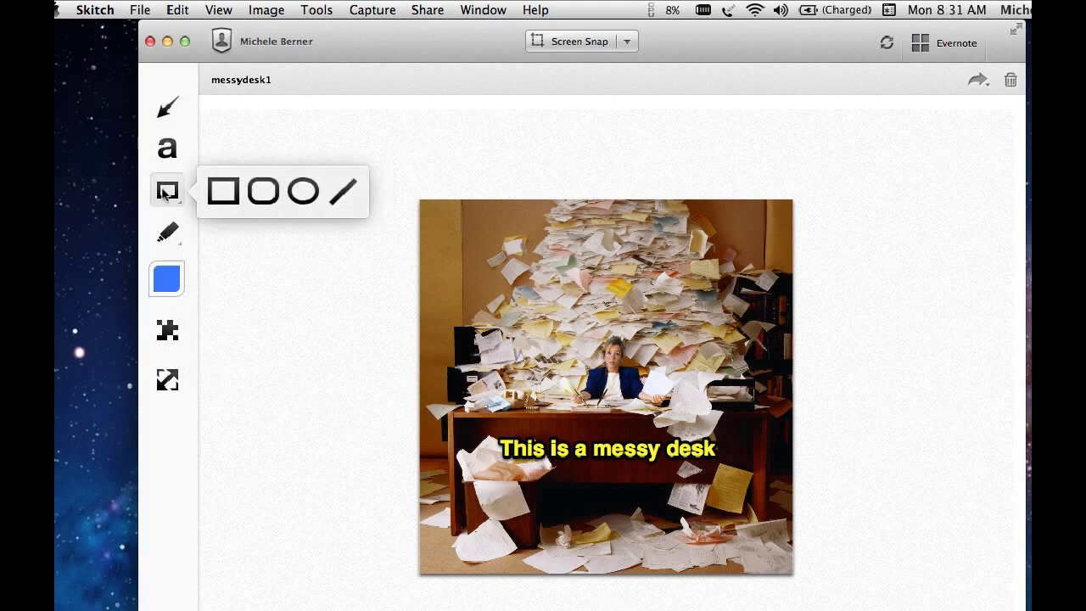
click(221, 192)
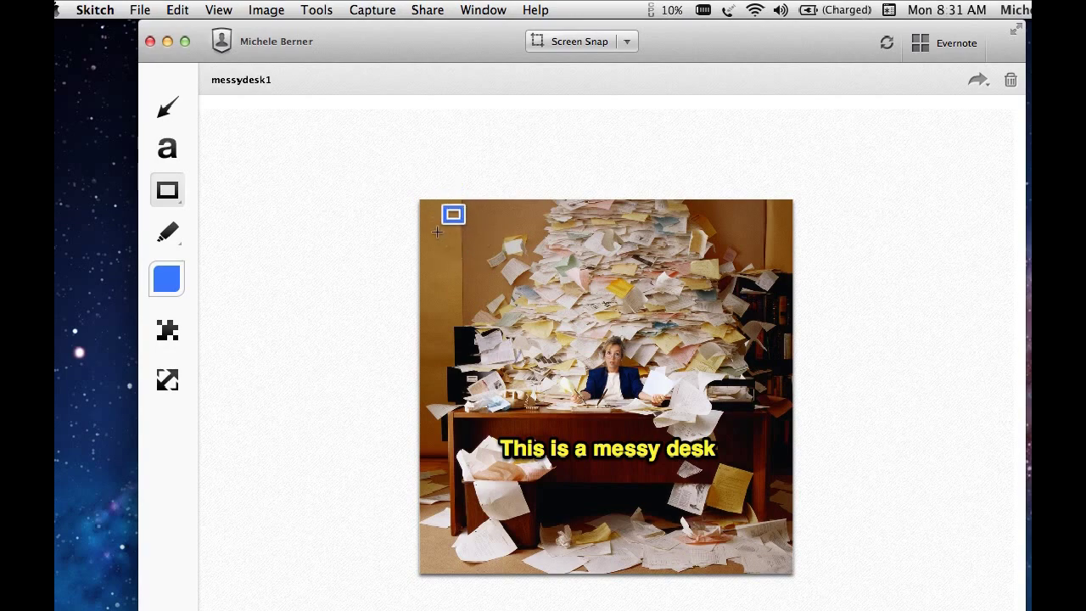
drag(438, 275, 785, 525)
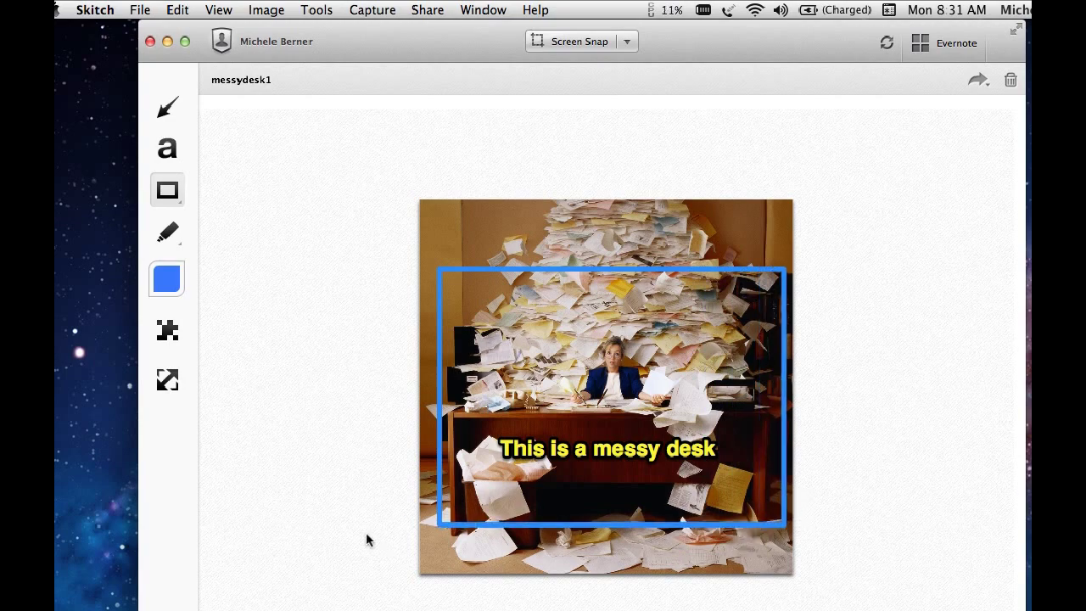
Step: Try pink on the rectangle around the desk and settle on green as its colour
click(437, 481)
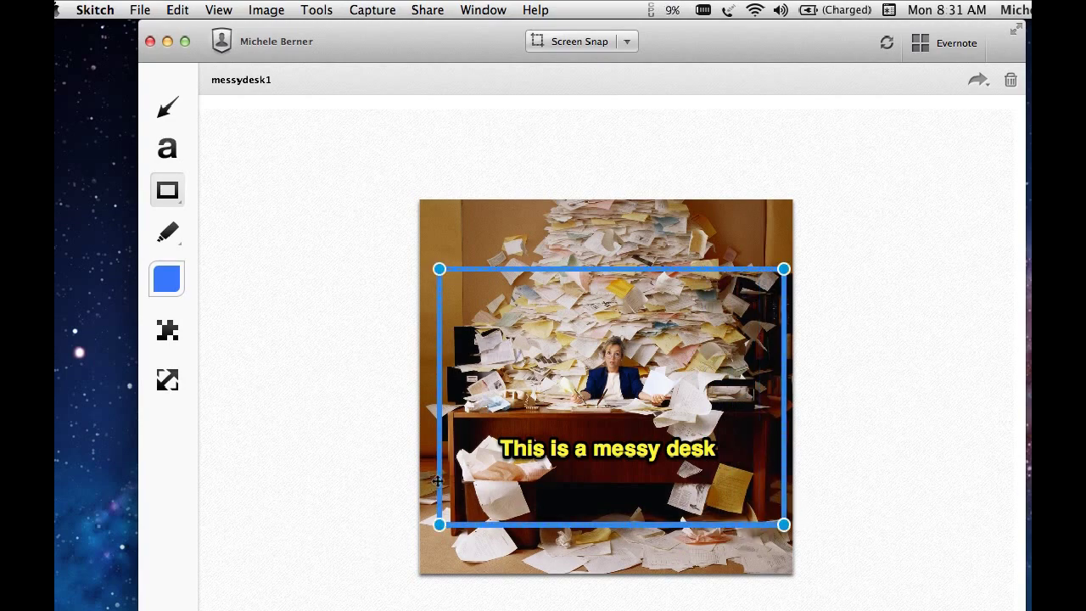
click(163, 290)
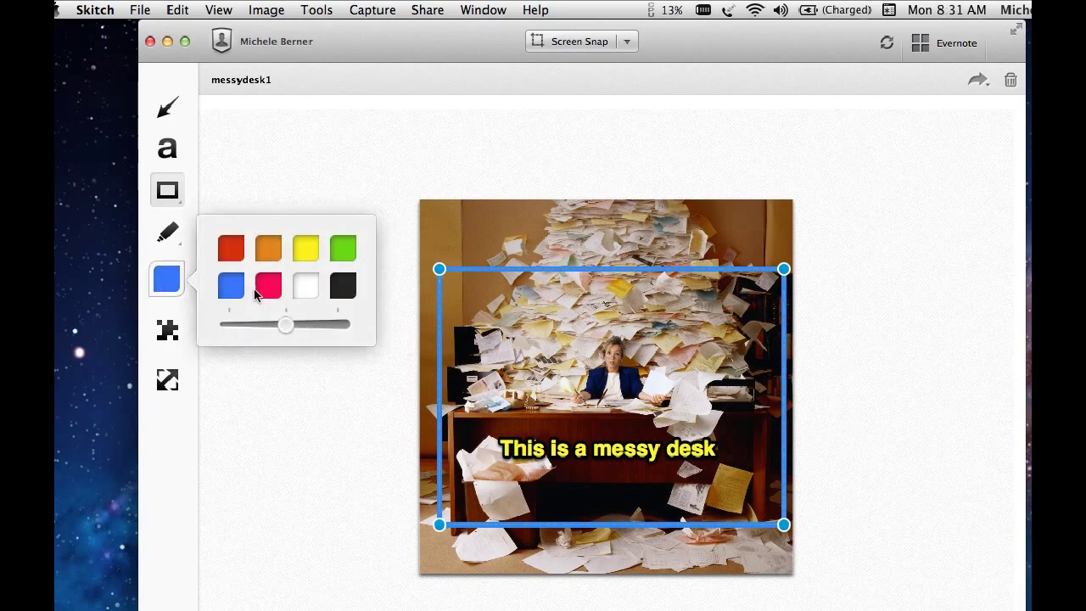
click(268, 288)
click(166, 278)
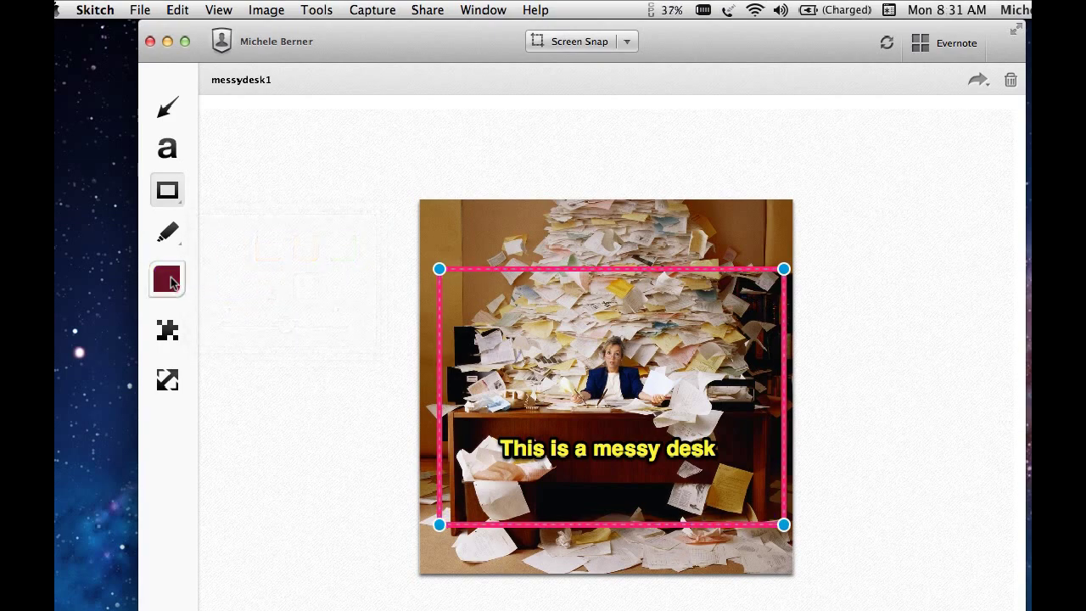
click(343, 248)
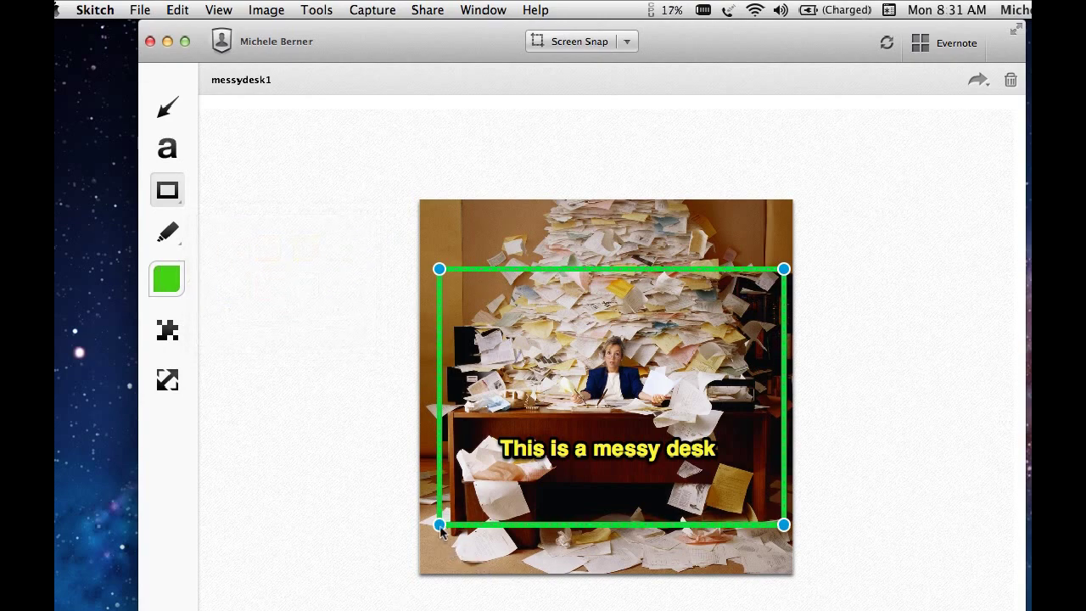
Step: Resize the green rectangle by its lower corners so its lower edge sits higher on the desk, and deselect it
mouse_move(440, 525)
mouse_down()
mouse_move(431, 533)
mouse_move(466, 515)
mouse_move(433, 508)
mouse_up()
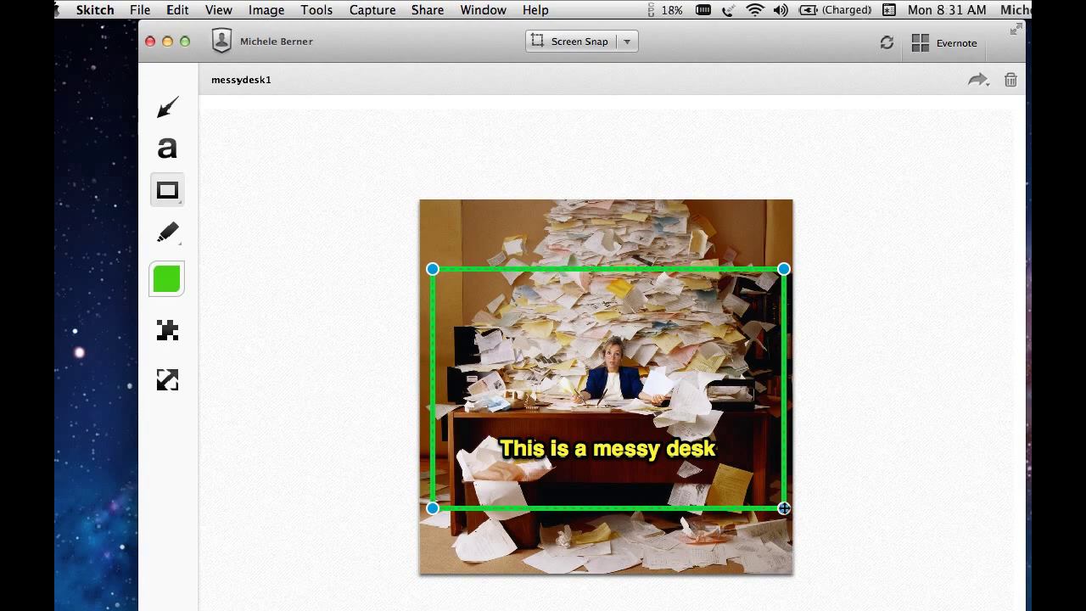
drag(784, 508, 775, 502)
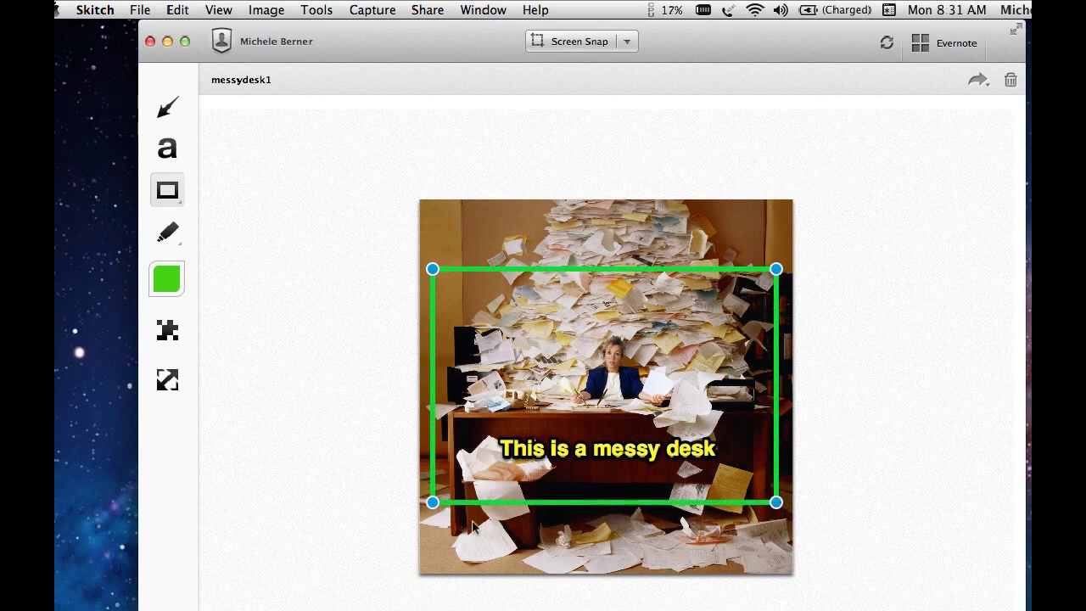
click(485, 239)
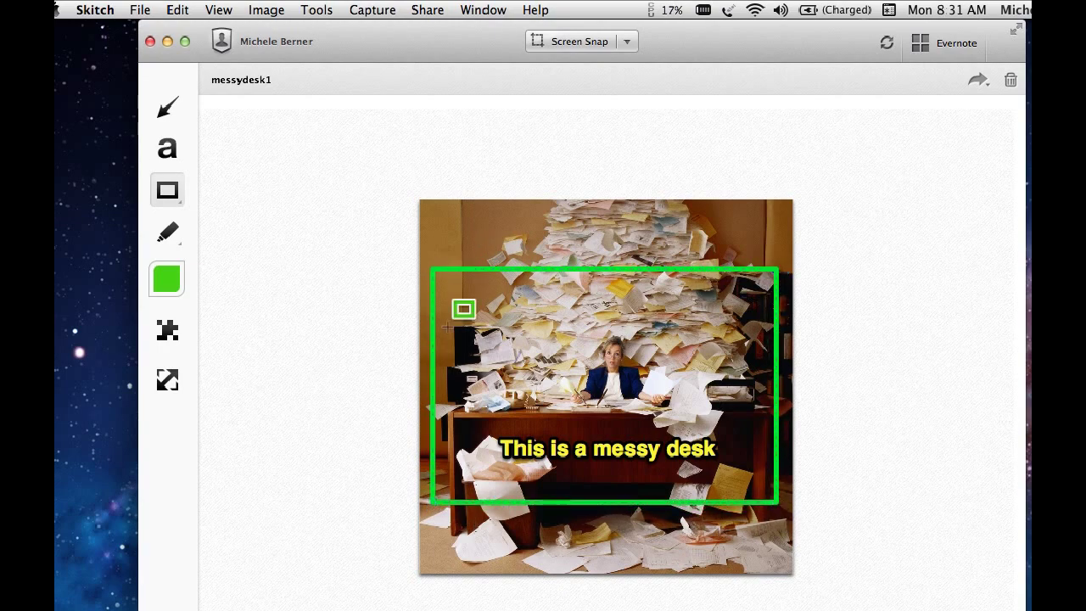
Step: Draw a straight horizontal green line across the papers on the floor below the rectangle
click(174, 204)
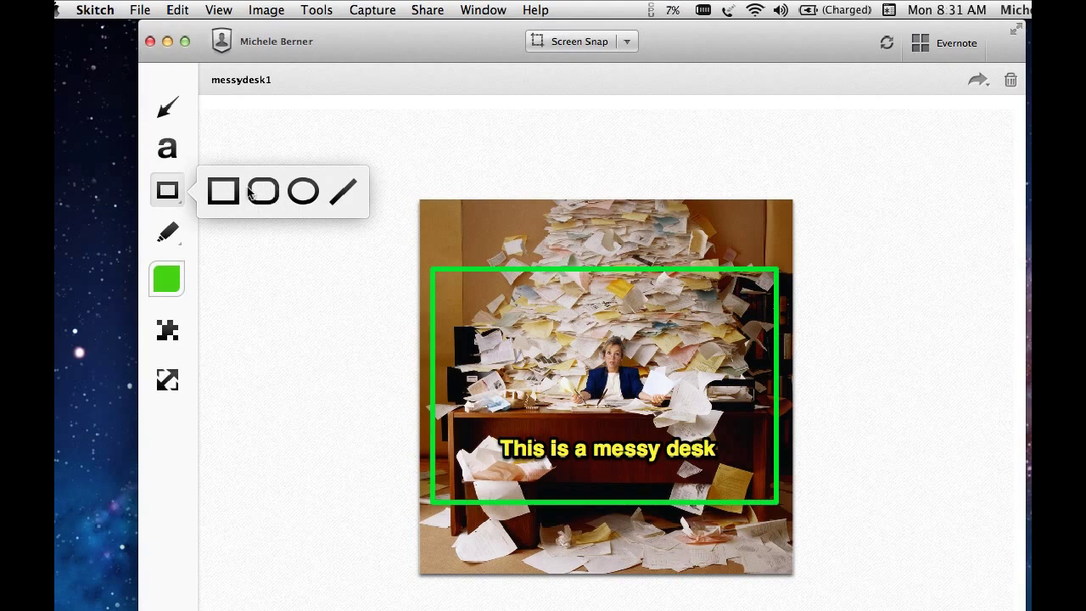
click(342, 191)
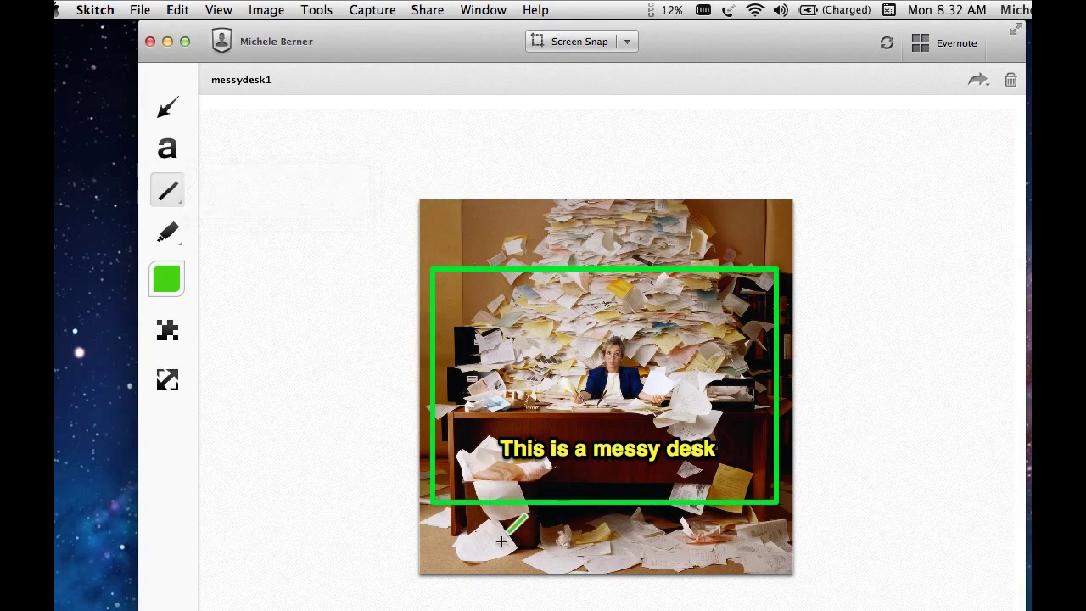
drag(494, 552, 684, 550)
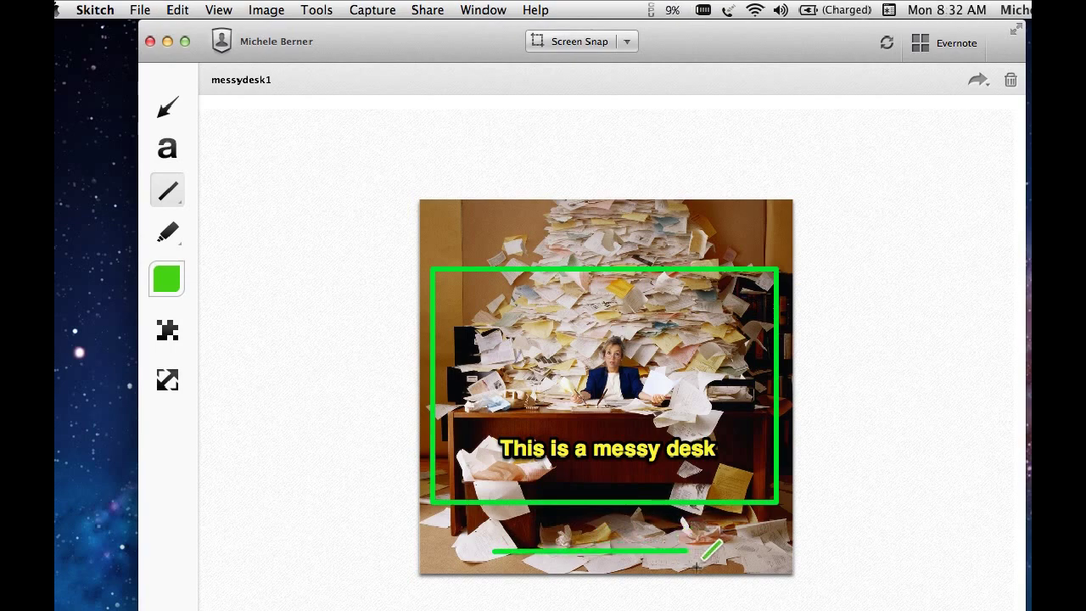
Step: Recolour the horizontal line below the rectangle red and delete it
click(512, 552)
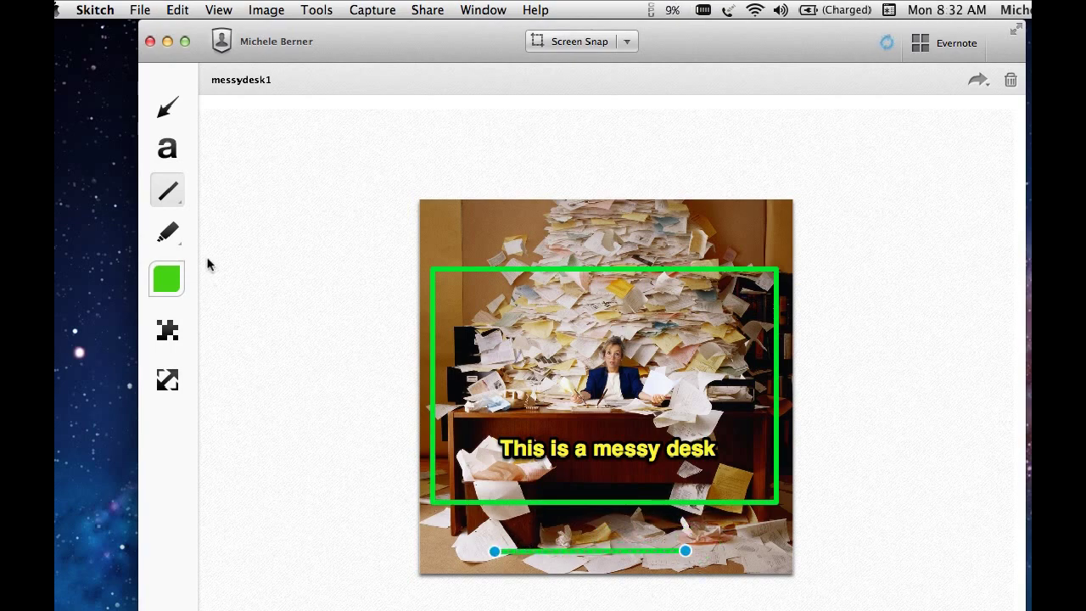
click(166, 279)
click(232, 251)
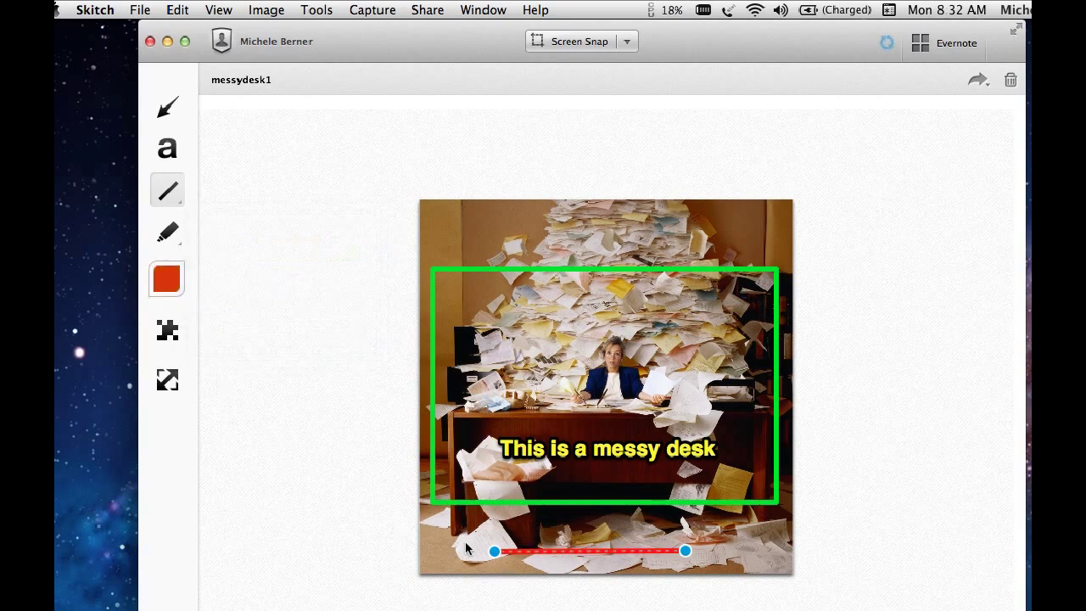
key(Delete)
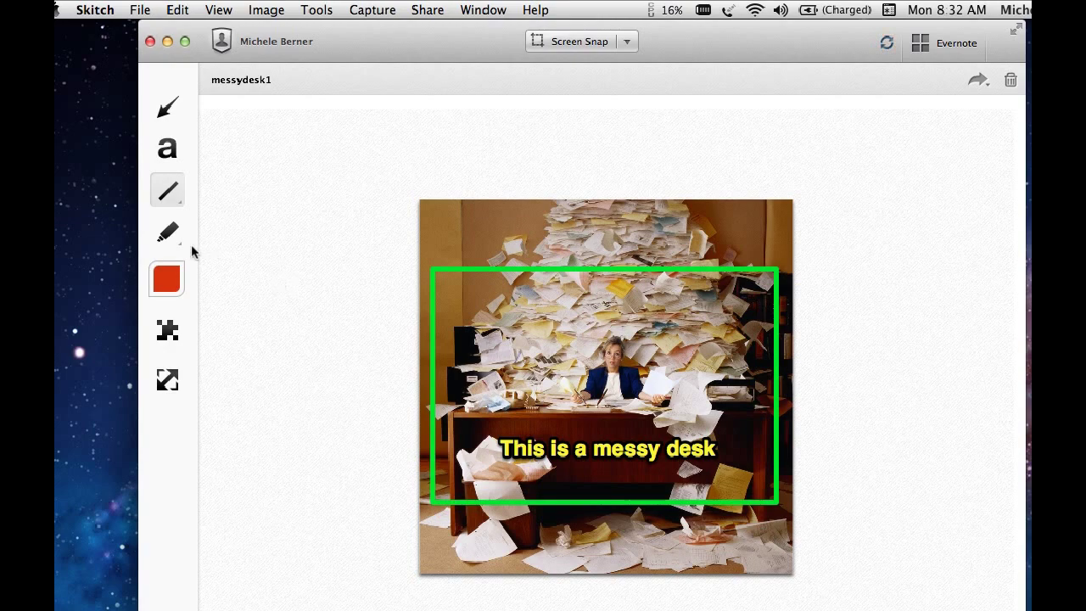
Step: Scribble a solid red patch with the marker over the papers to the upper left of the woman
click(178, 232)
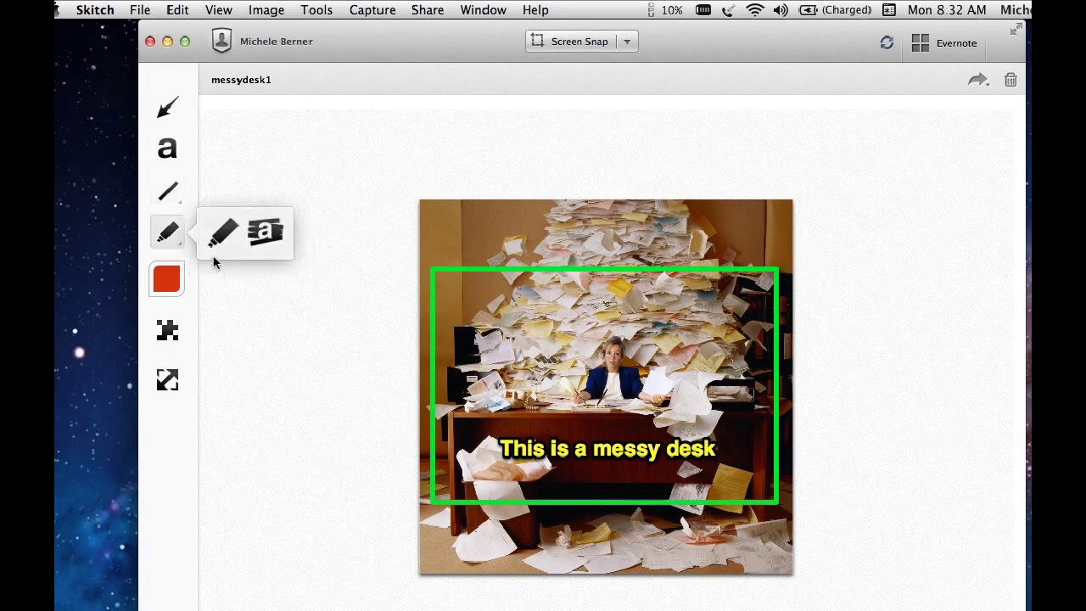
click(219, 240)
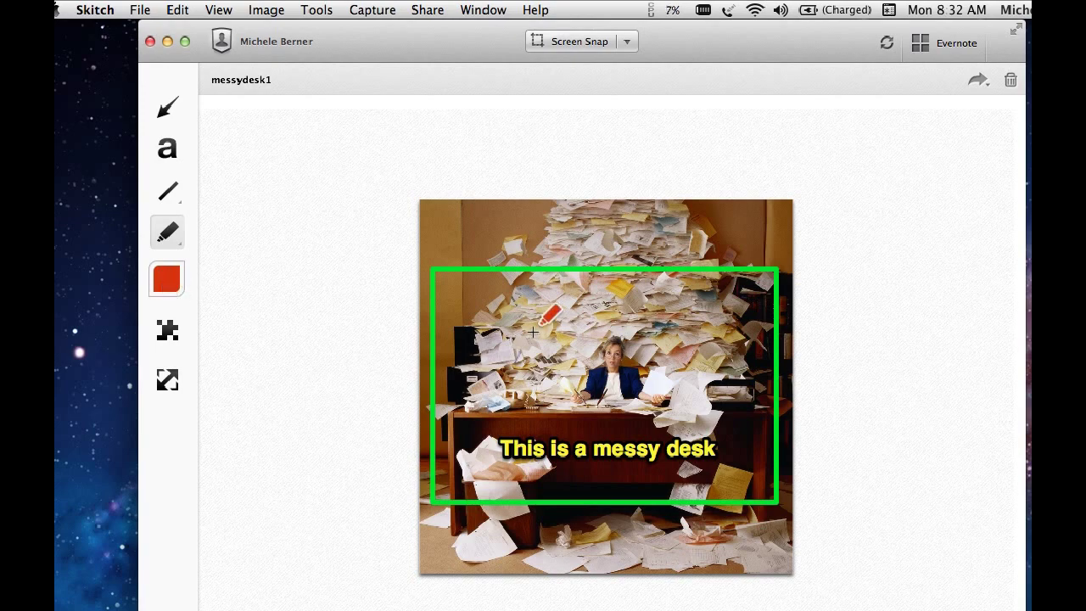
drag(514, 302, 574, 305)
mouse_move(520, 306)
mouse_down()
mouse_move(590, 333)
mouse_move(497, 337)
mouse_move(587, 353)
mouse_move(530, 344)
mouse_move(558, 337)
mouse_move(581, 300)
mouse_move(554, 279)
mouse_move(522, 285)
mouse_move(569, 288)
mouse_move(501, 288)
mouse_move(543, 305)
mouse_move(582, 367)
mouse_up()
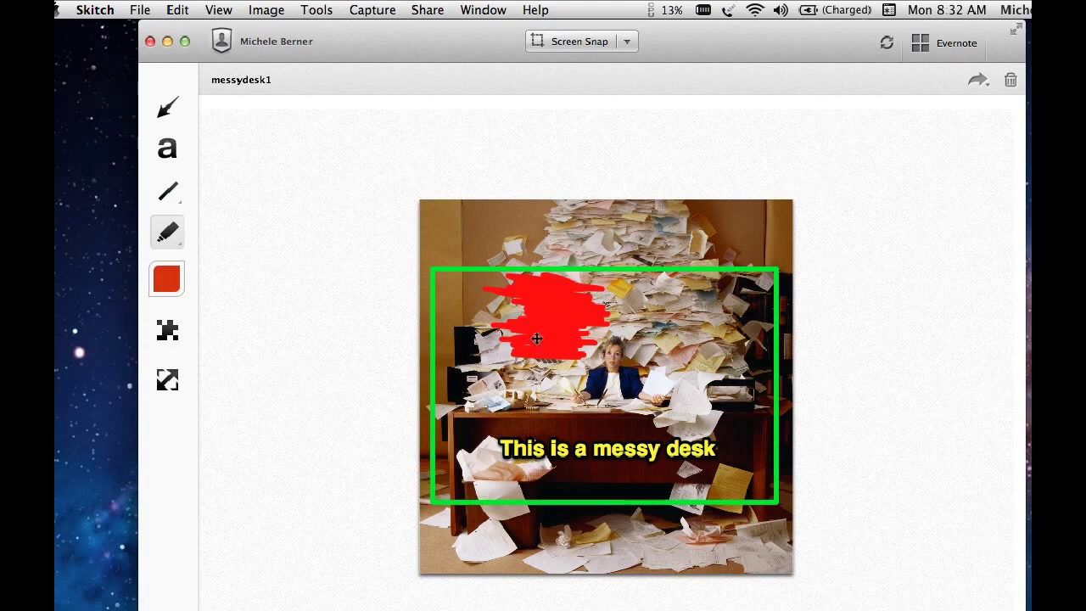
Step: Highlight the papers to the right of the woman with the red highlighter
click(167, 238)
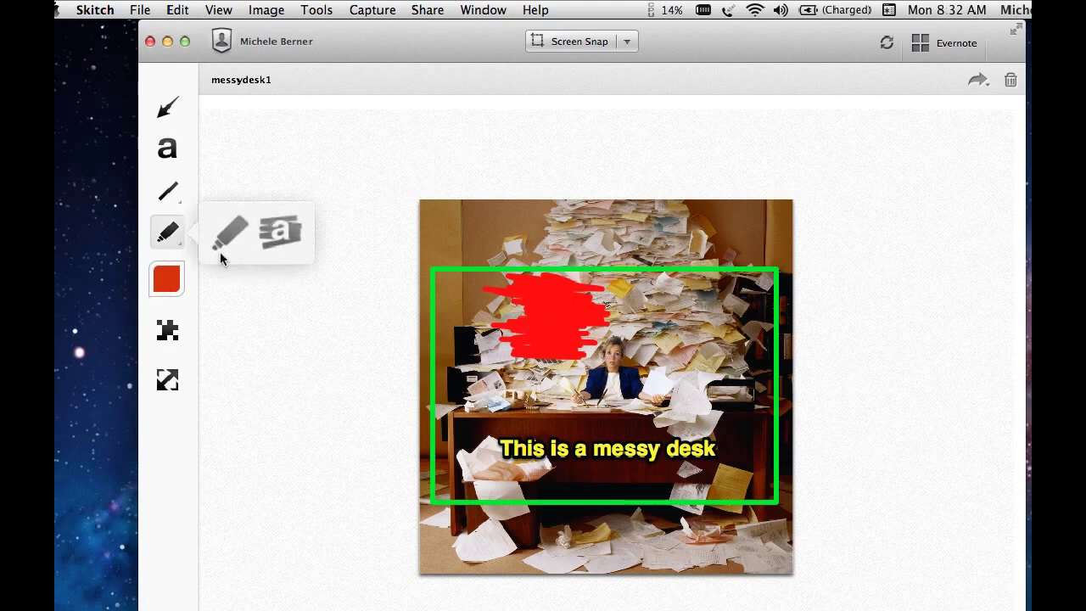
click(264, 235)
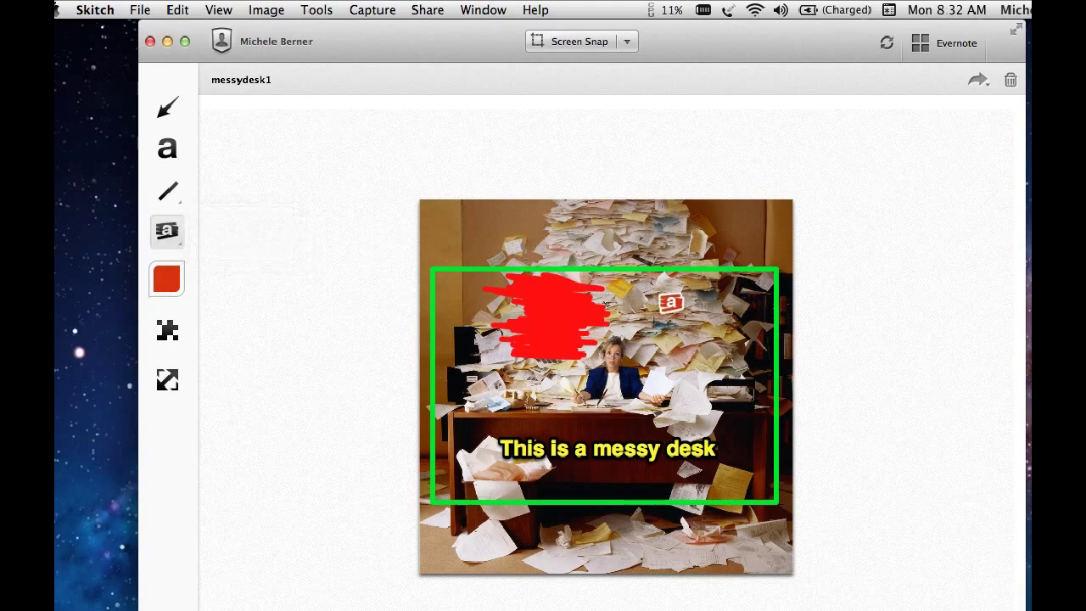
mouse_move(623, 318)
mouse_down()
mouse_move(737, 347)
mouse_move(618, 376)
mouse_move(687, 405)
mouse_move(676, 414)
mouse_up()
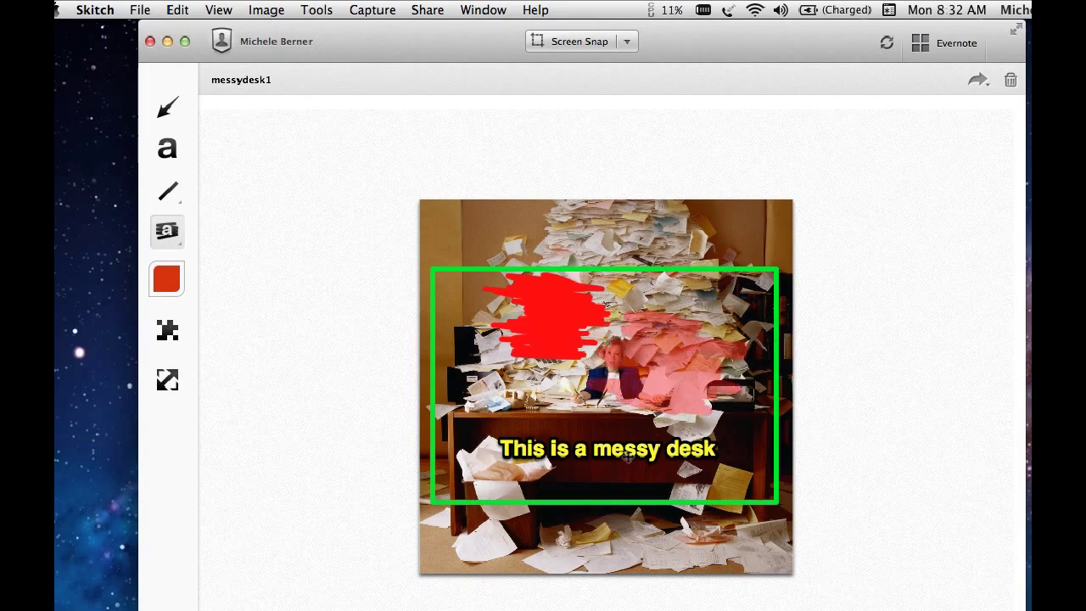
Step: Delete the translucent red highlight over the papers and undo the deletion
click(628, 456)
click(587, 388)
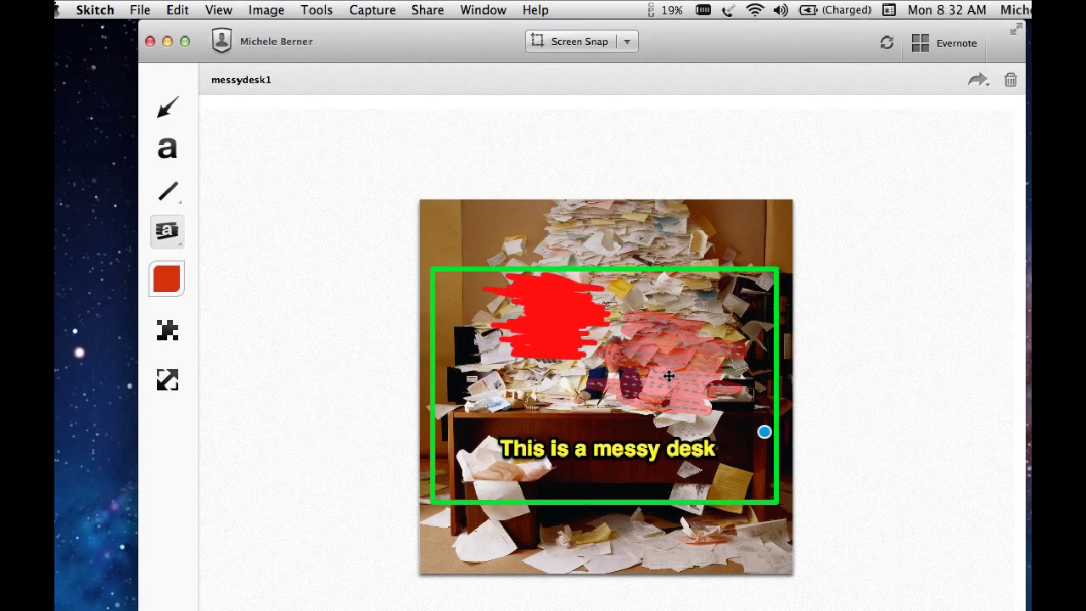
key(Delete)
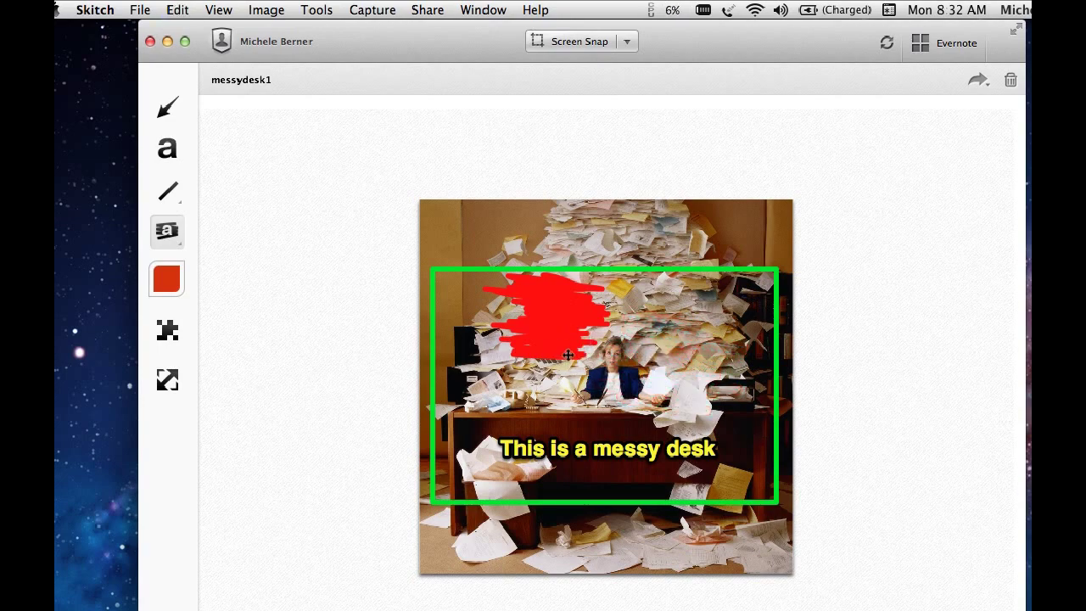
key(super+z)
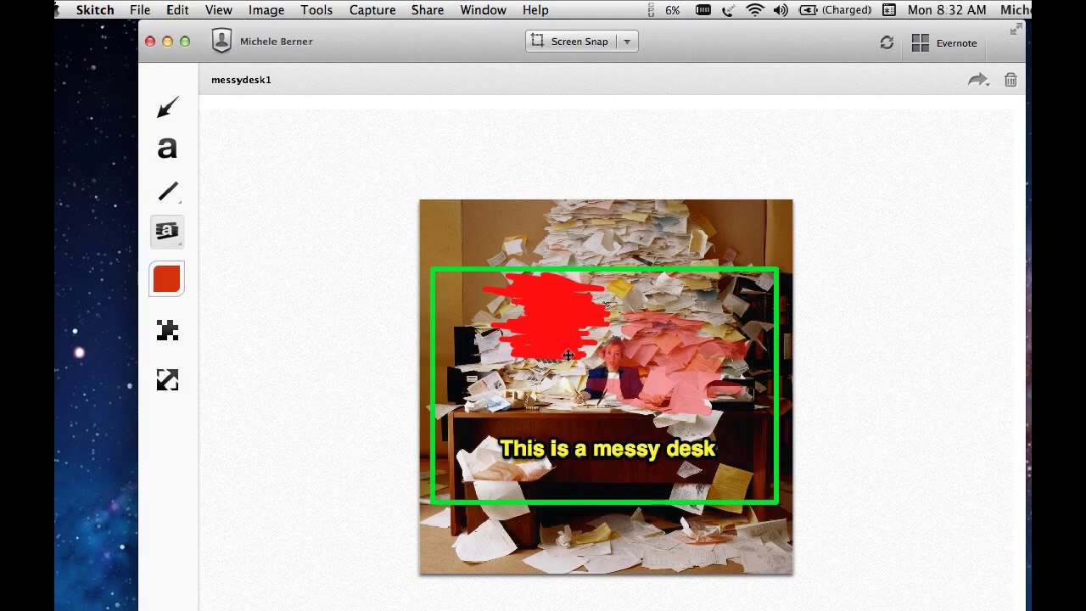
Step: Delete the translucent red highlight and the solid red marker patch from the photo
click(649, 361)
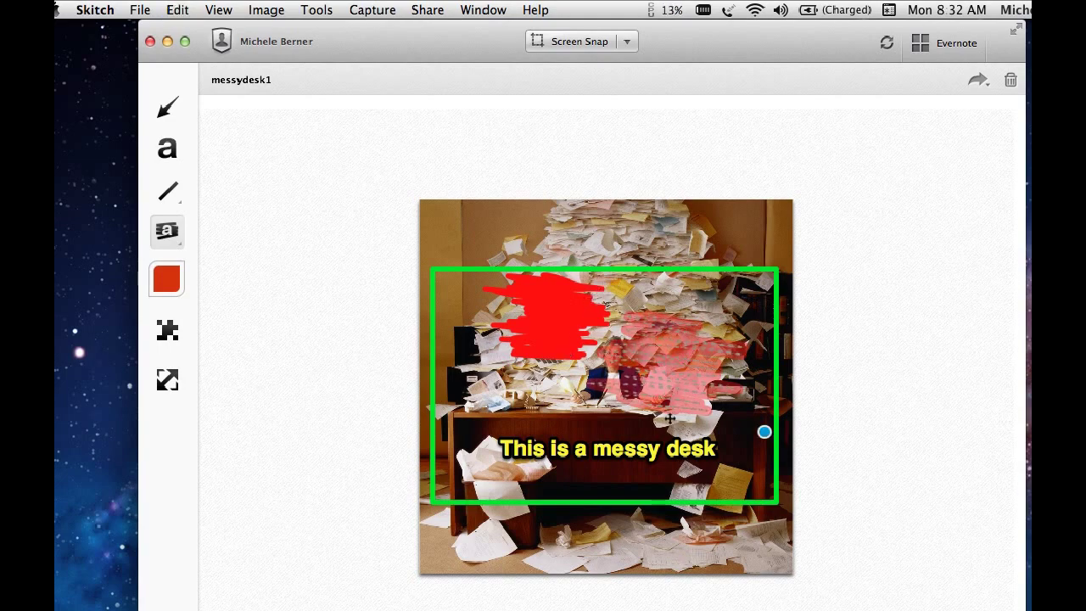
key(Delete)
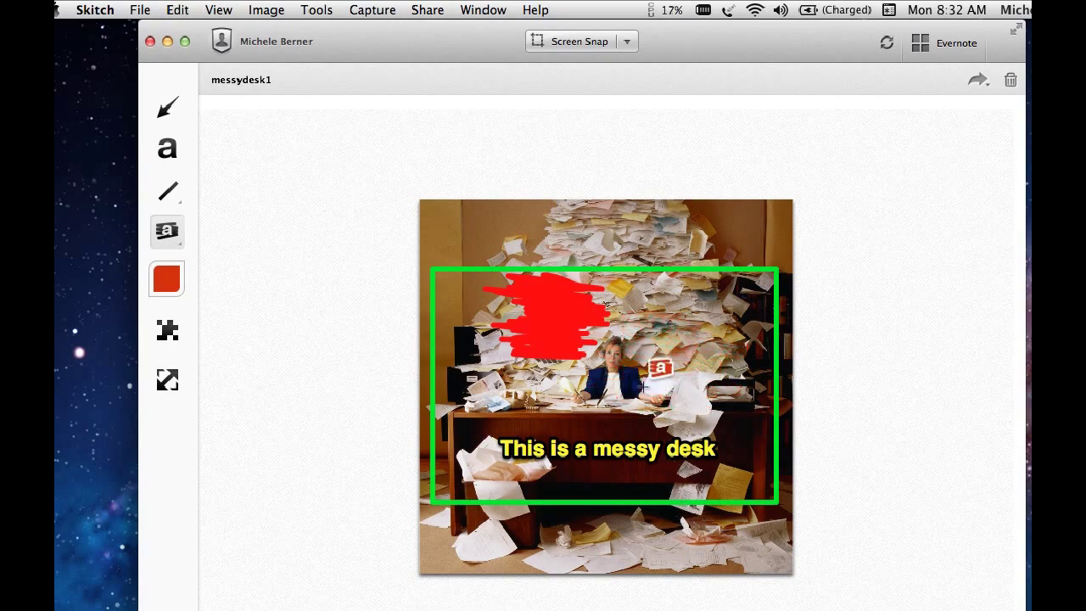
click(546, 323)
key(Delete)
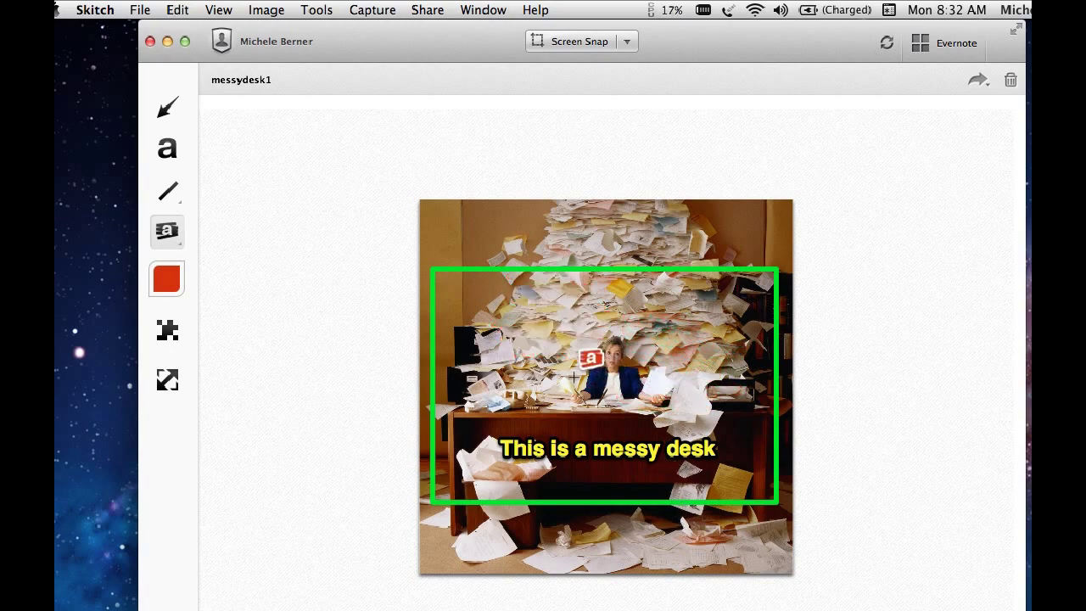
Step: Scribble with the yellow marker back and forth across the pile of papers and the woman
click(167, 235)
click(223, 230)
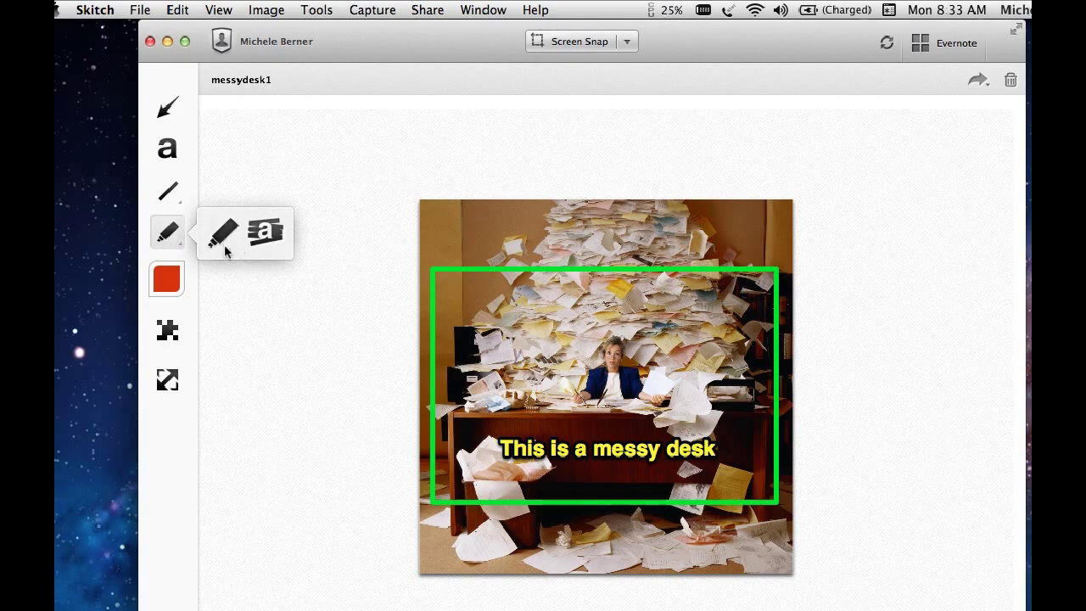
click(169, 283)
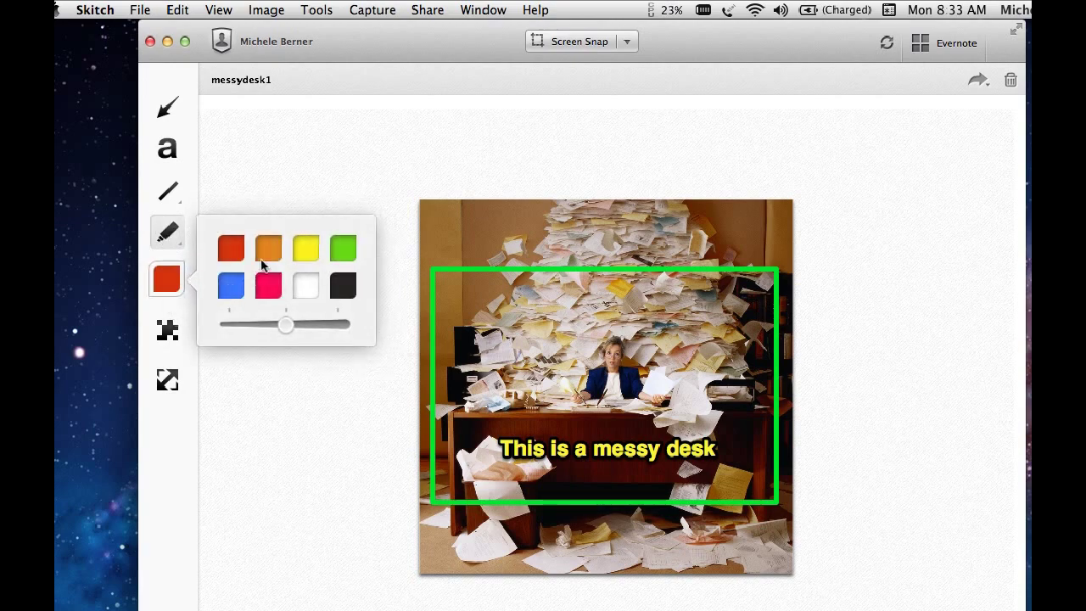
click(307, 248)
mouse_move(553, 300)
mouse_down()
mouse_move(496, 327)
mouse_move(651, 376)
mouse_move(549, 395)
mouse_move(740, 378)
mouse_move(575, 311)
mouse_move(735, 348)
mouse_move(458, 373)
mouse_move(755, 387)
mouse_up()
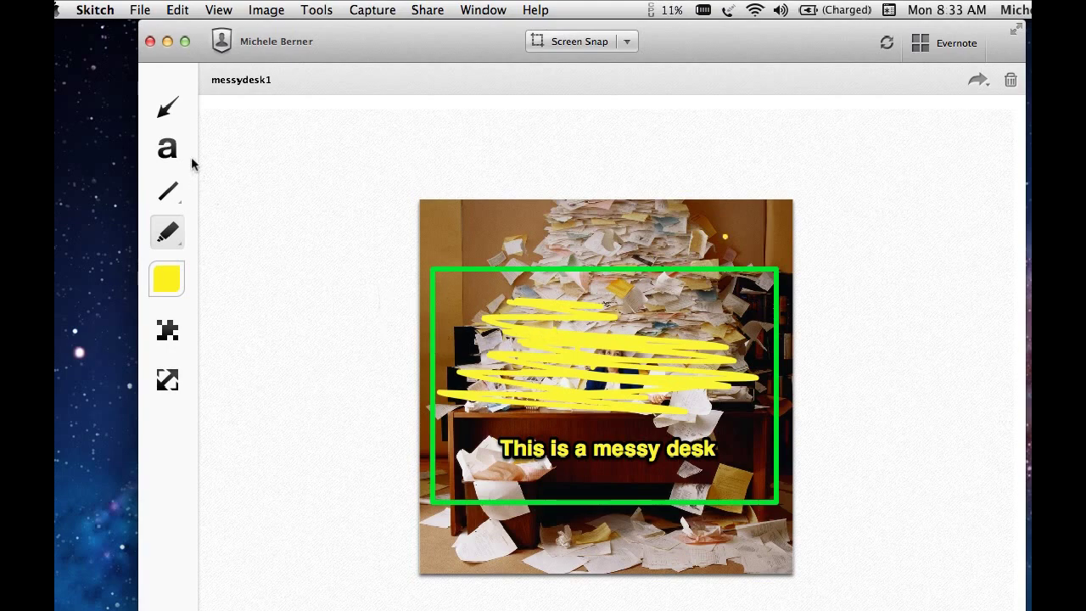
Step: Delete the large yellow marker scribble across the papers
key(super+c)
click(600, 361)
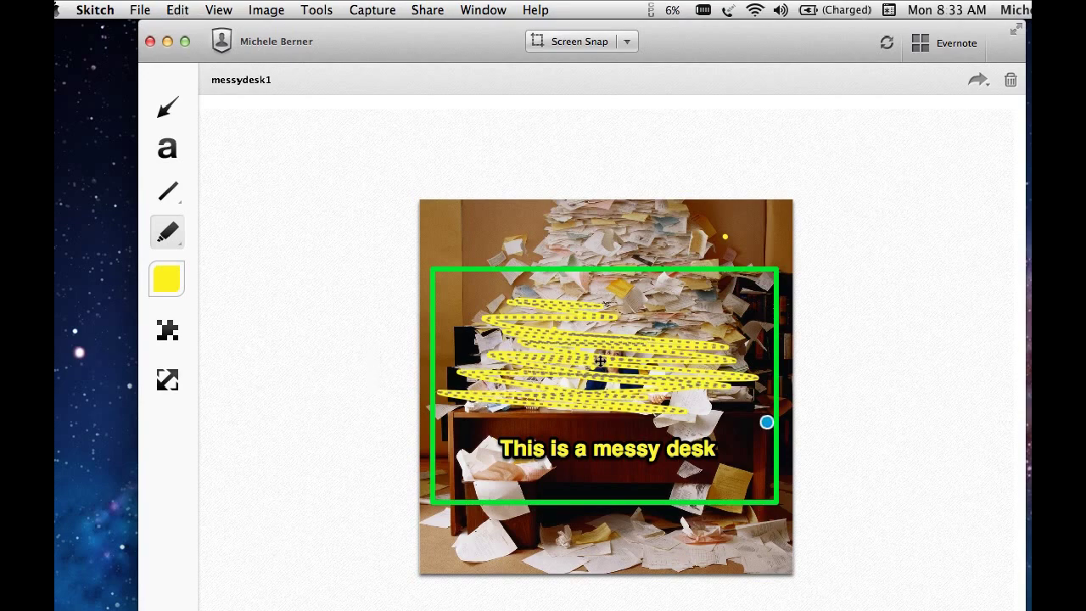
key(Delete)
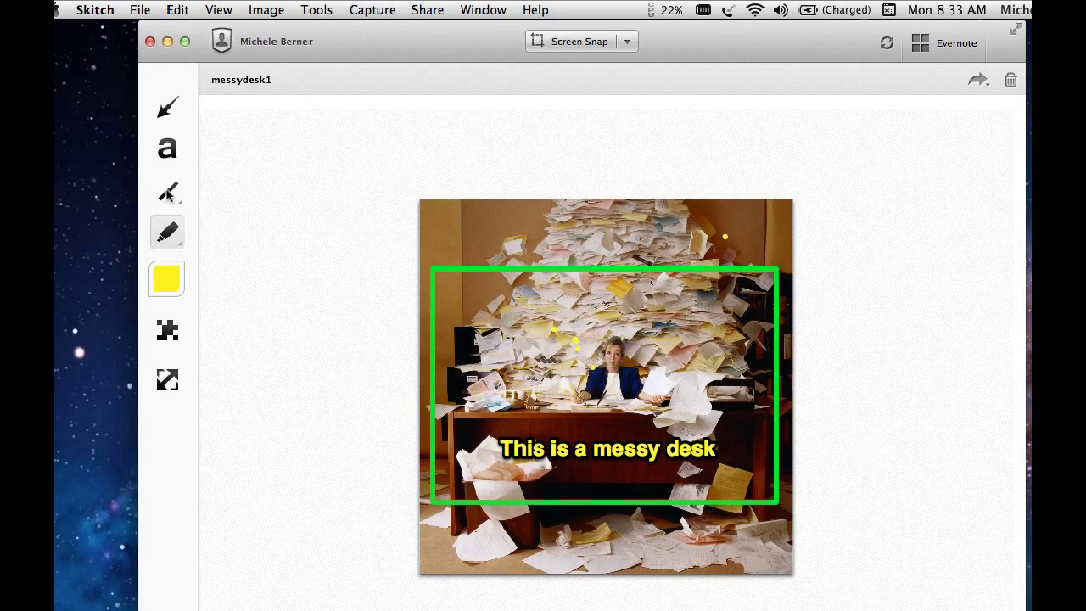
Step: Start cropping the photo and widen the crop frame to 1047 x 633 around the woman, the desk and the caption
click(168, 381)
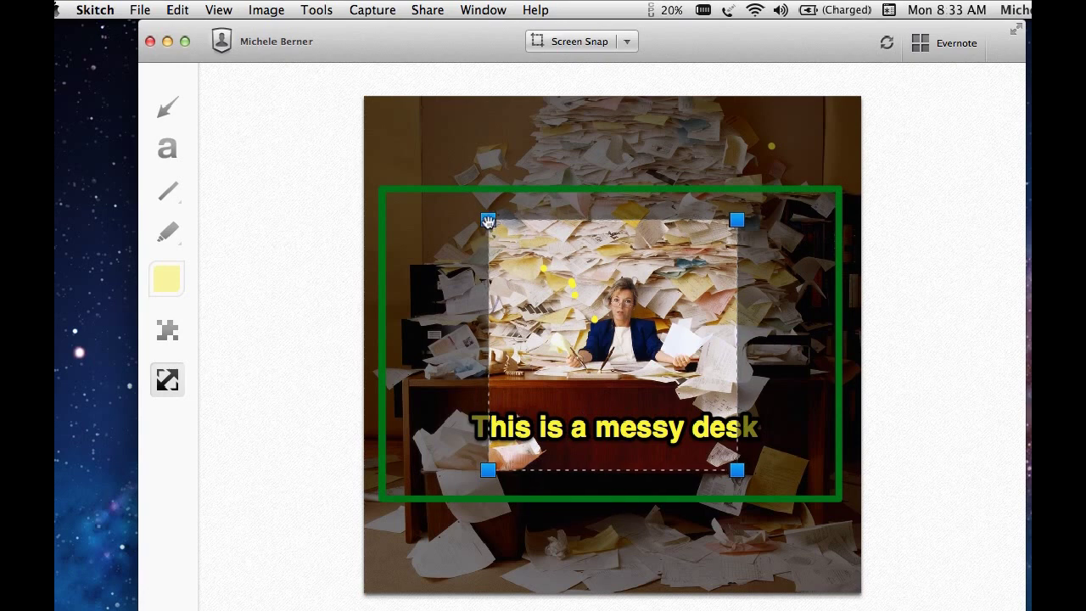
drag(485, 221, 315, 211)
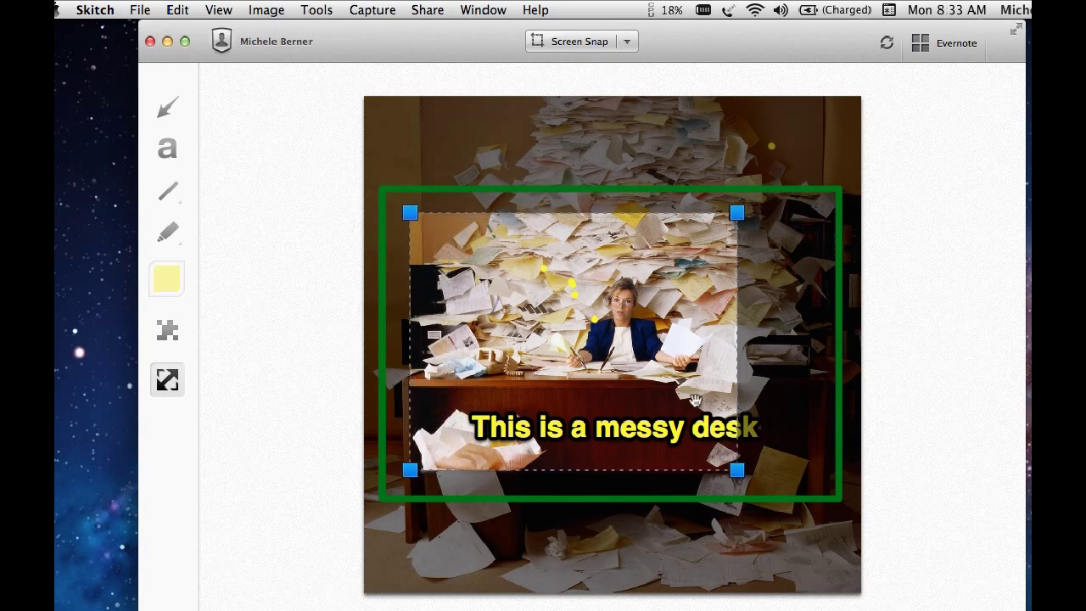
drag(738, 470, 912, 475)
drag(811, 216, 822, 249)
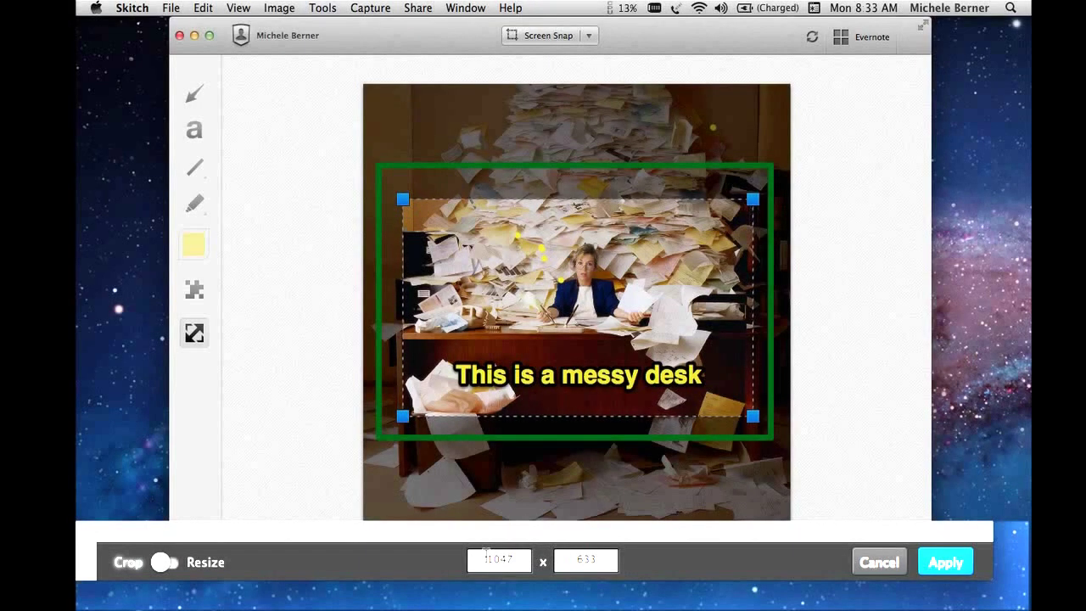
Step: Switch from cropping to resizing and scale the image down to 566 x 566
click(168, 564)
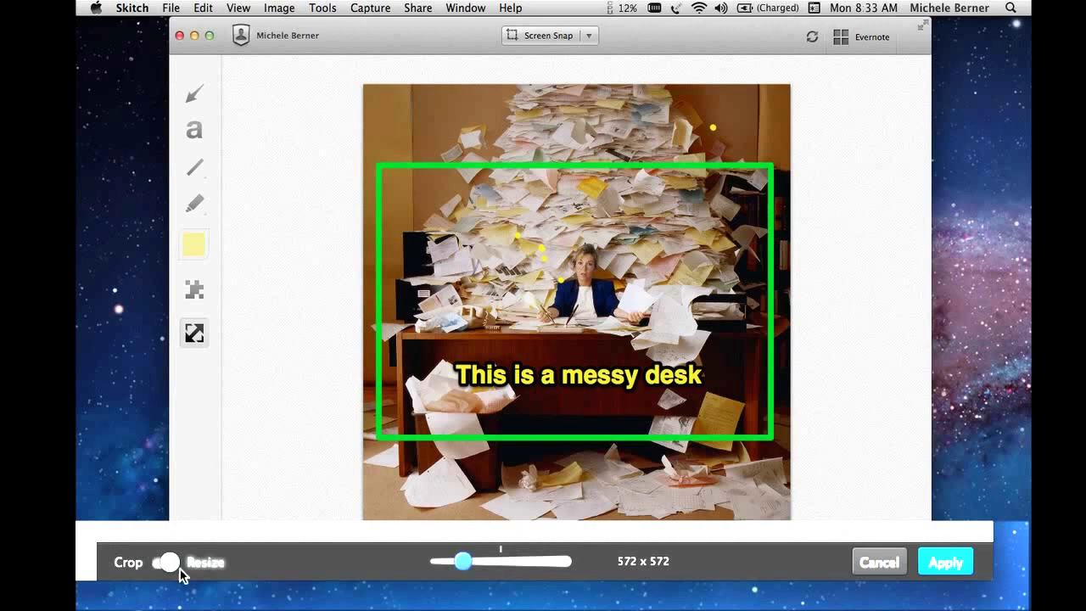
mouse_move(469, 569)
mouse_down()
mouse_move(484, 567)
mouse_move(454, 566)
mouse_move(542, 569)
mouse_move(456, 565)
mouse_move(510, 561)
mouse_move(466, 561)
mouse_up()
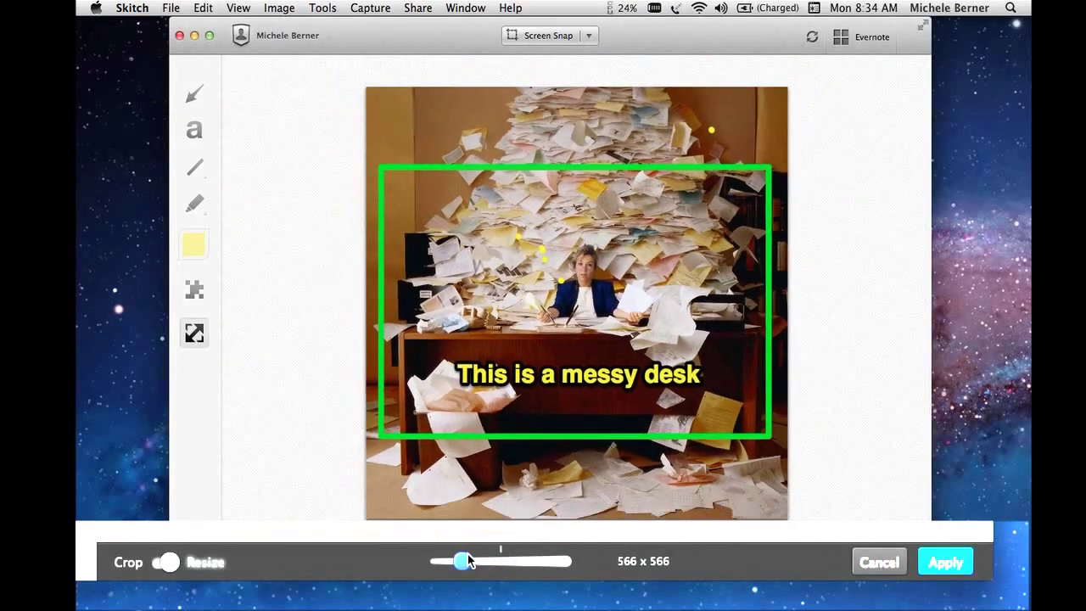
Step: Return to cropping and crop the photo to 997 x 660 around the woman, the desk and the full caption
click(167, 560)
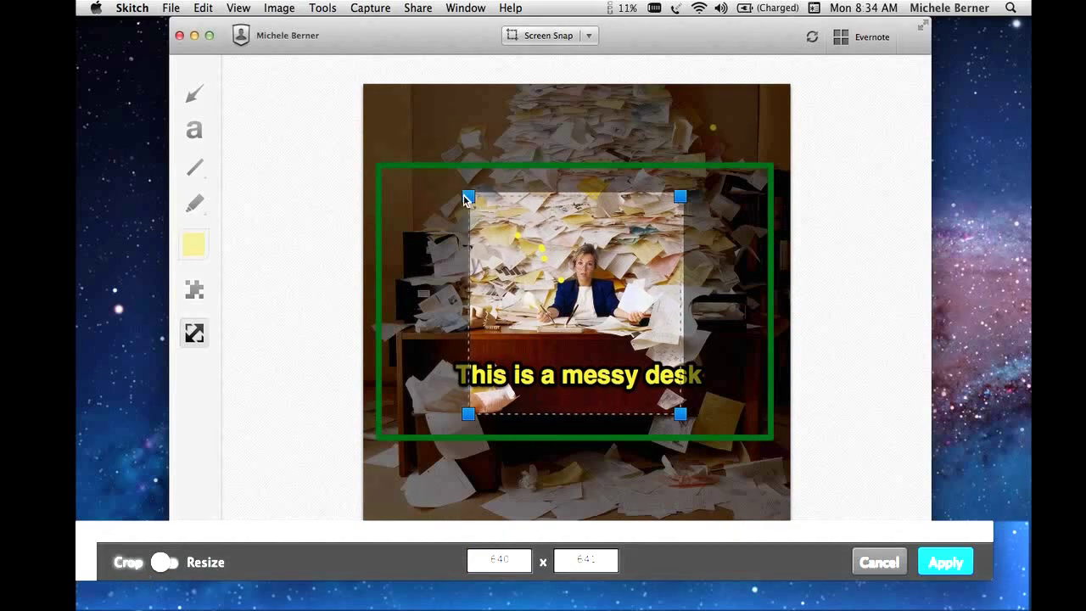
drag(465, 199, 328, 193)
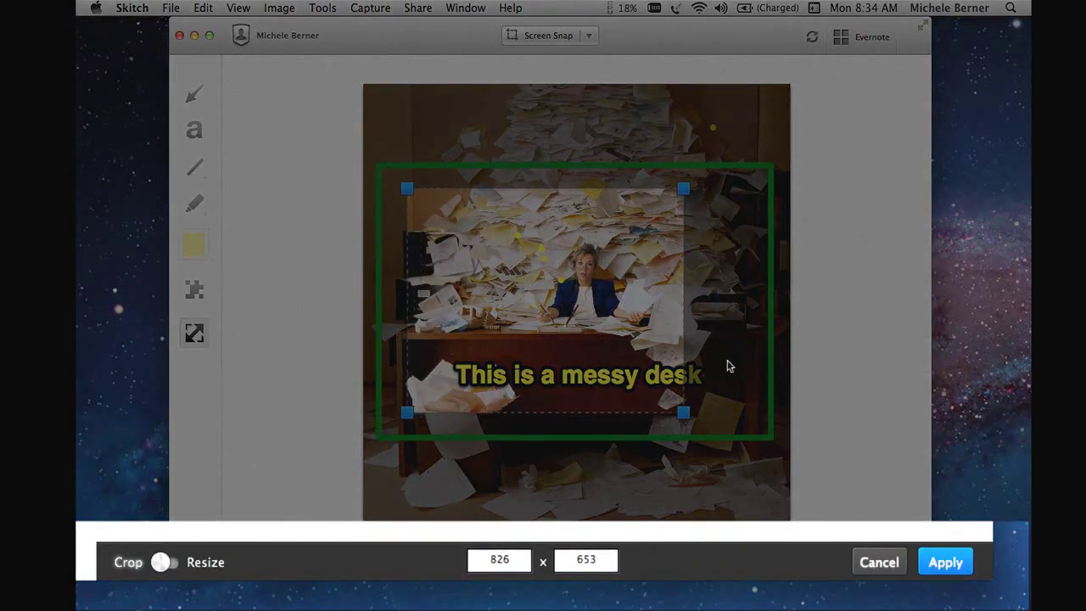
drag(680, 413, 805, 417)
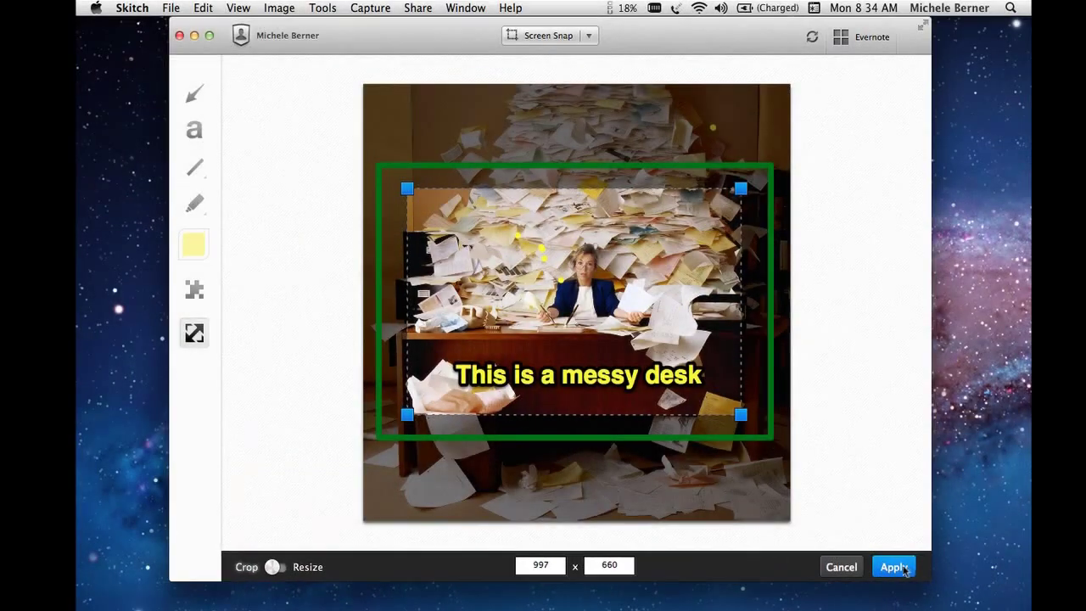
click(894, 567)
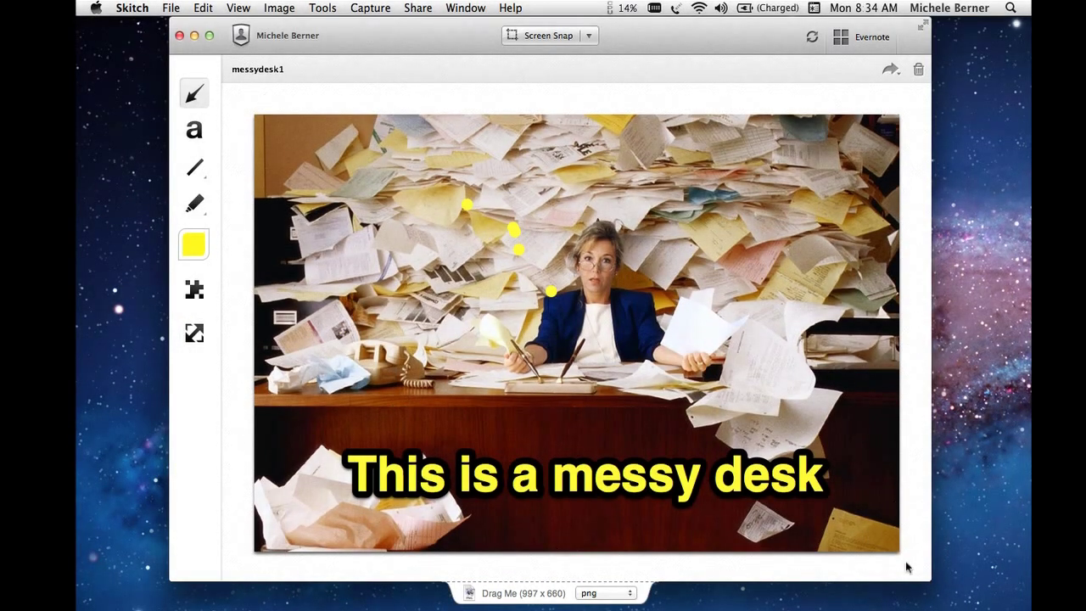
Step: Enlarge the Skitch window, then switch from cropping to resizing and scale the cropped photo down
drag(930, 583, 721, 386)
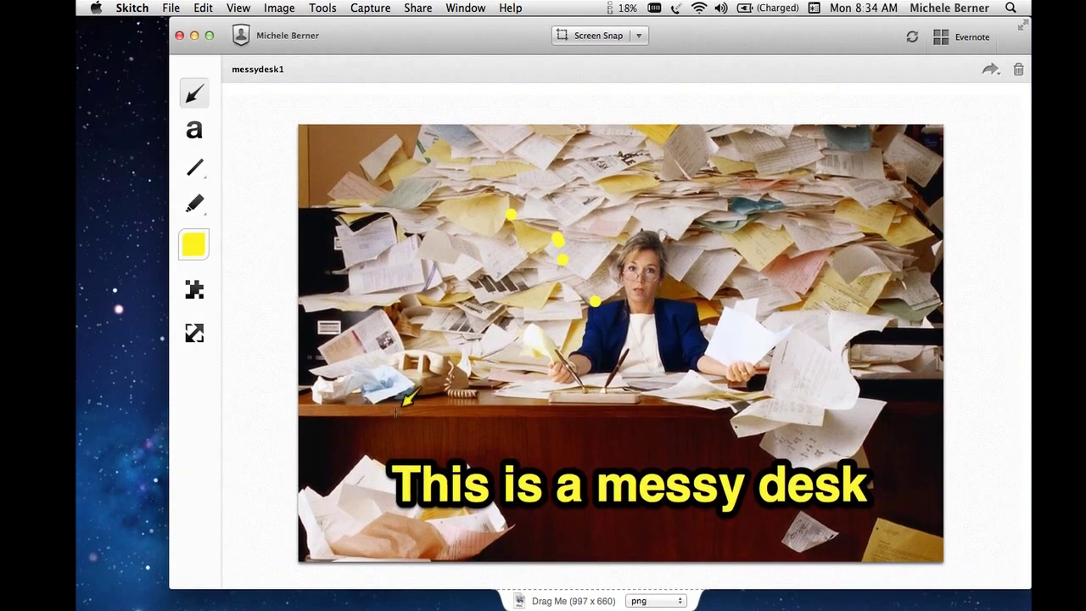
click(194, 333)
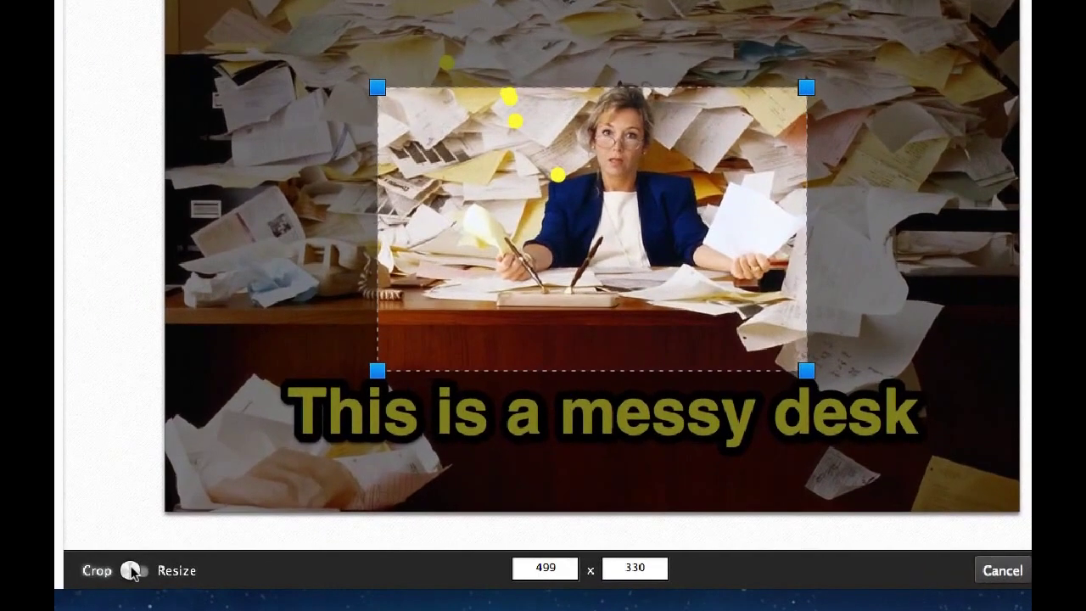
click(211, 573)
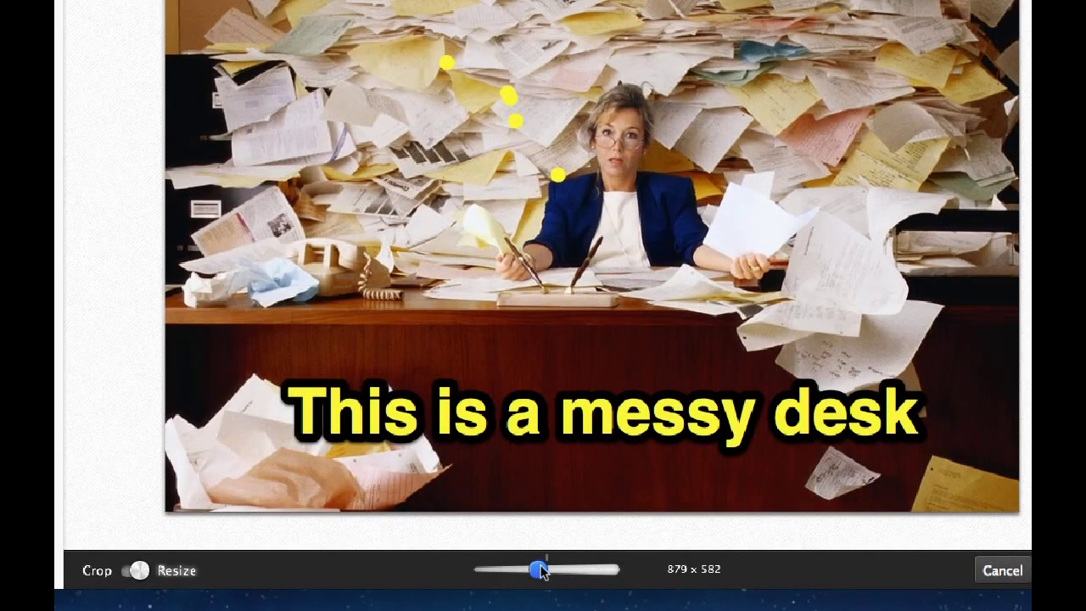
drag(541, 571, 507, 569)
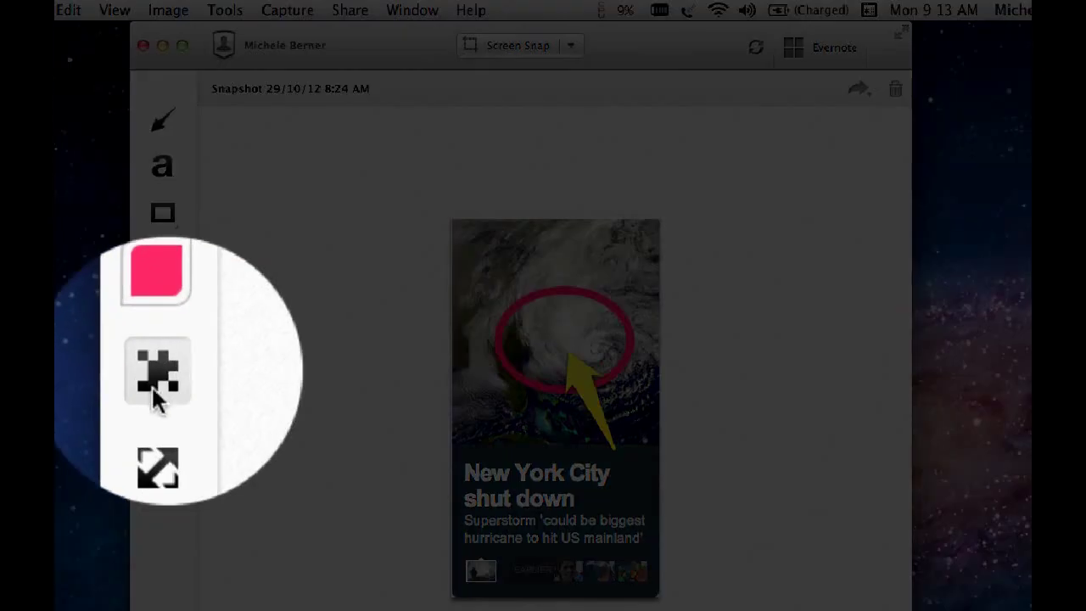
Step: Pixelate the row of small thumbnails beside the storm thumbnail and the "New York City shut down" headline
click(163, 371)
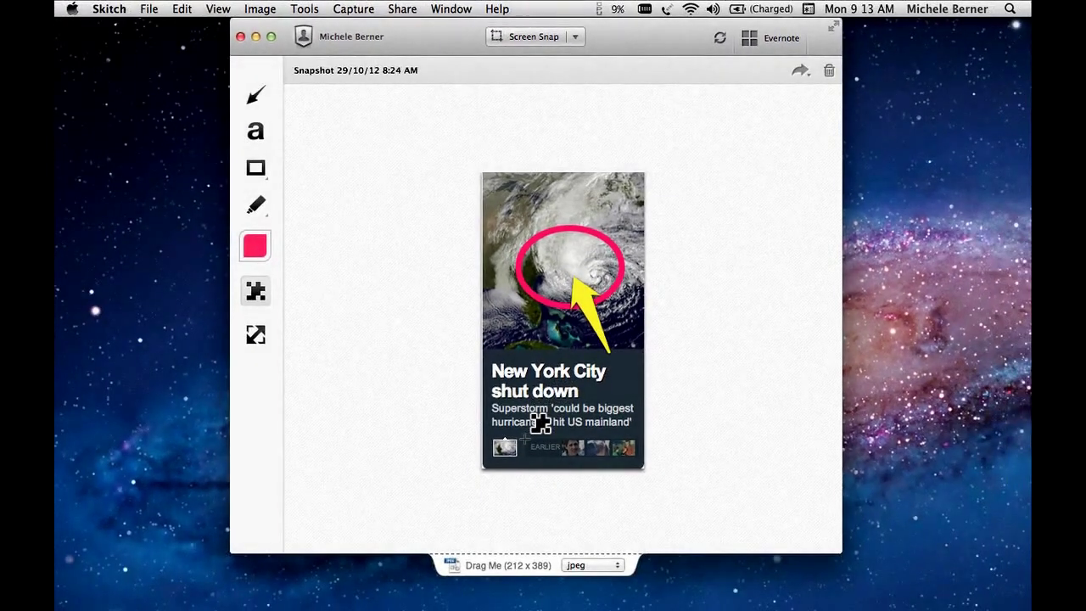
drag(525, 439, 634, 455)
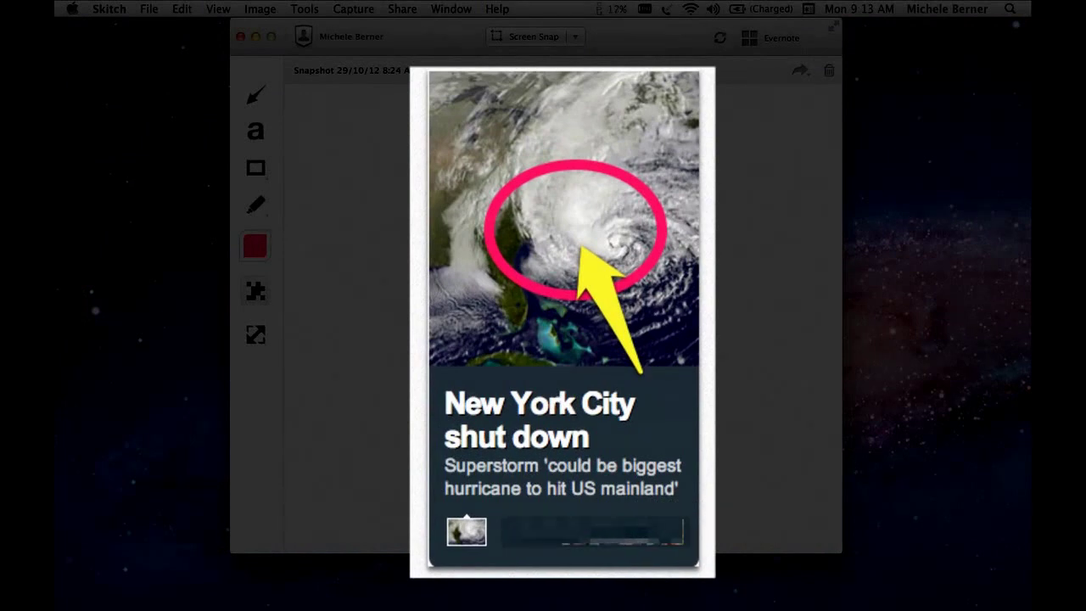
drag(437, 389, 650, 450)
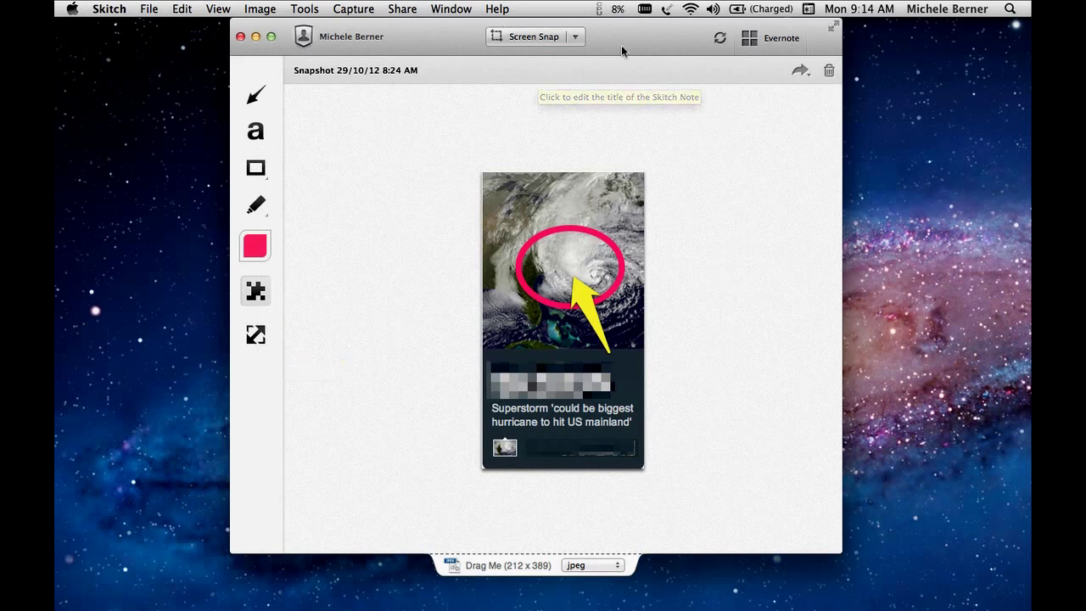
Step: Move the window up to show the full format list and set the snapshot's export format to png
drag(624, 41, 617, 41)
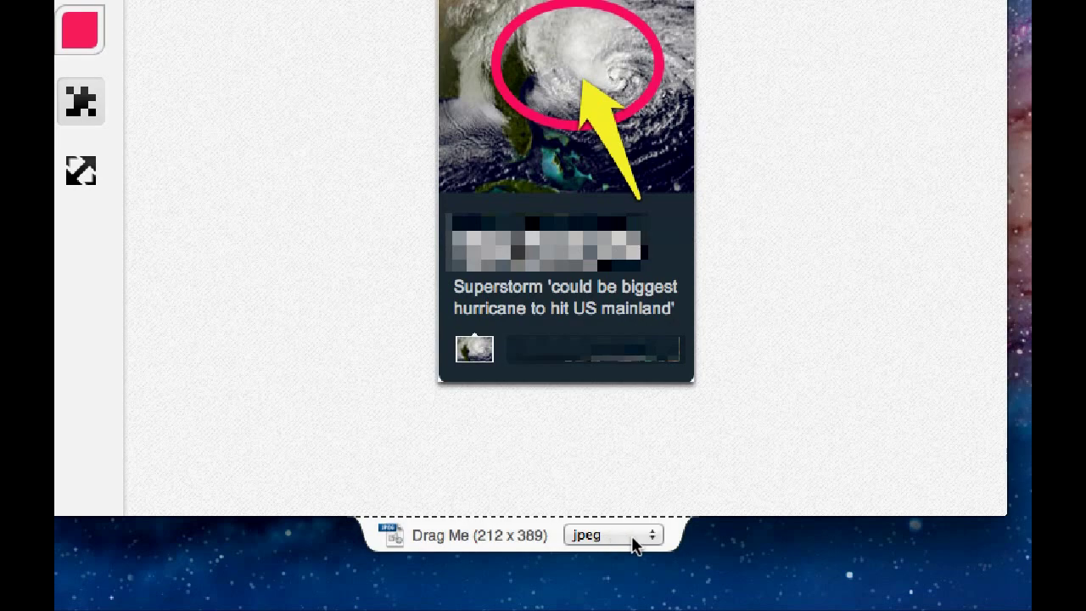
click(654, 538)
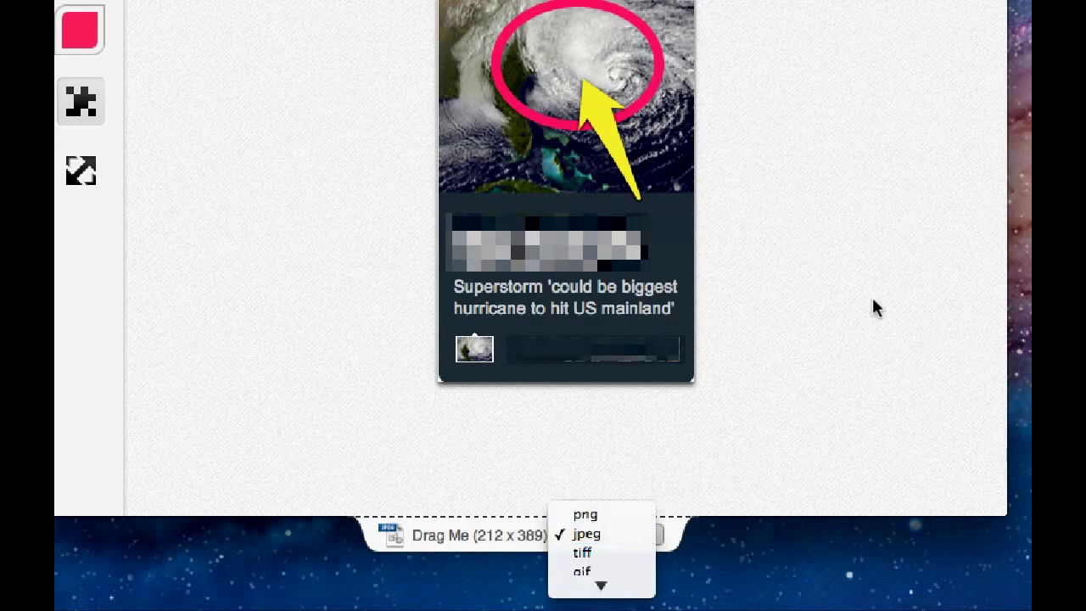
click(1011, 516)
drag(989, 499, 764, 436)
click(653, 431)
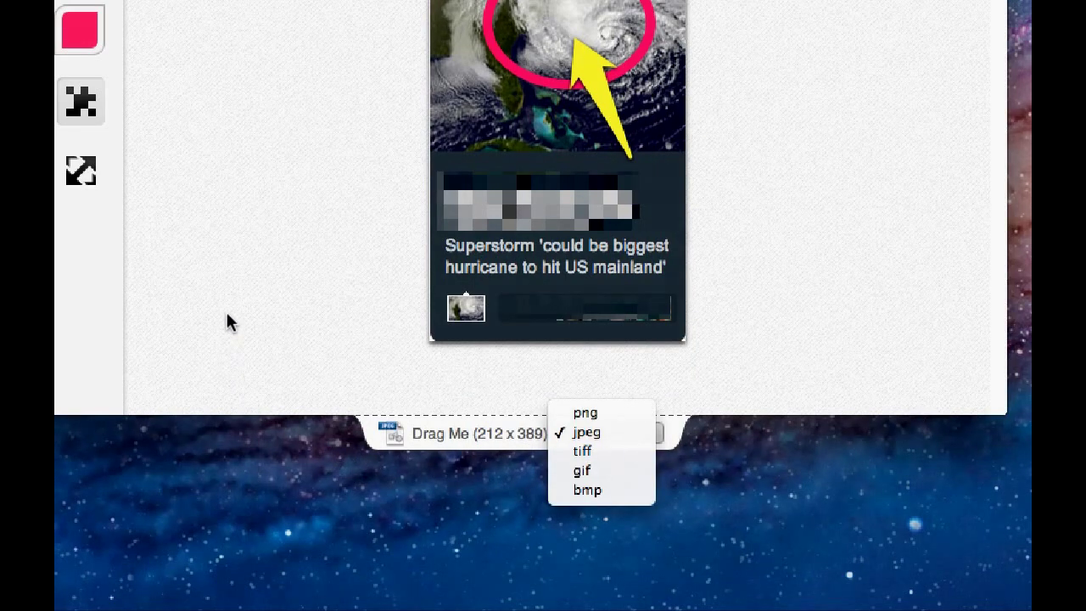
click(628, 413)
Step: Switch to Word with a blank document in front of the snapshot
mouse_move(261, 604)
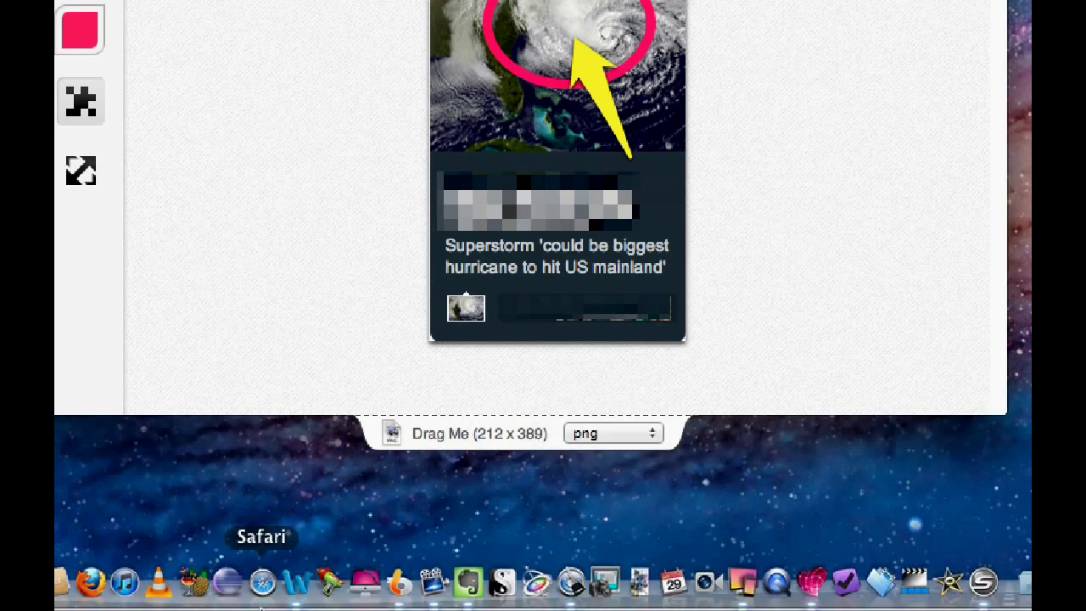
click(293, 590)
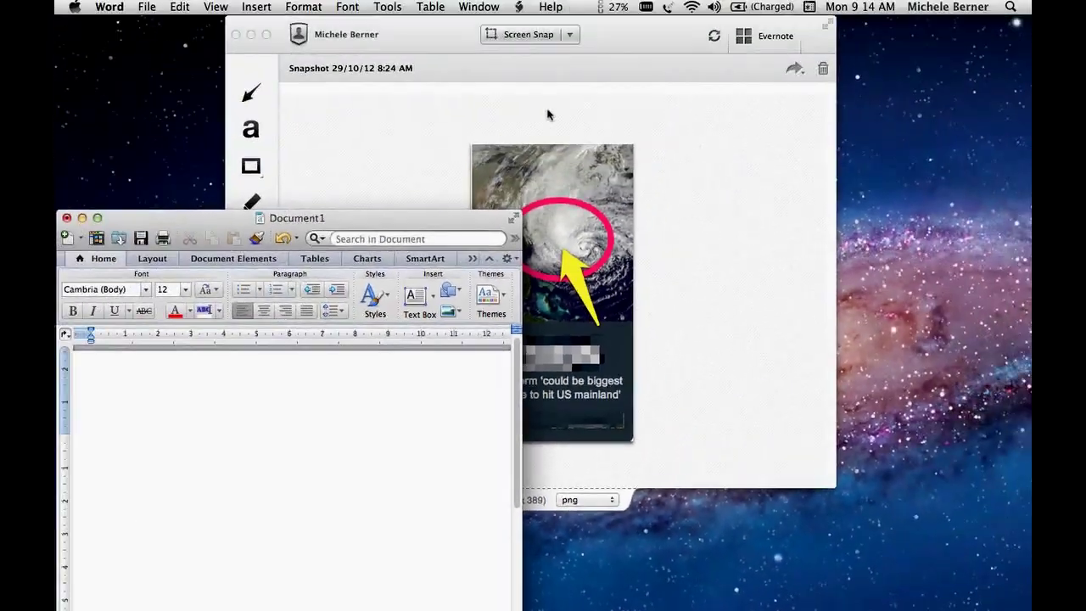
Step: Arrange the blank Word document and the Skitch window side by side and insert the png snapshot into the document
drag(430, 220, 421, 26)
click(628, 41)
drag(631, 41, 831, 39)
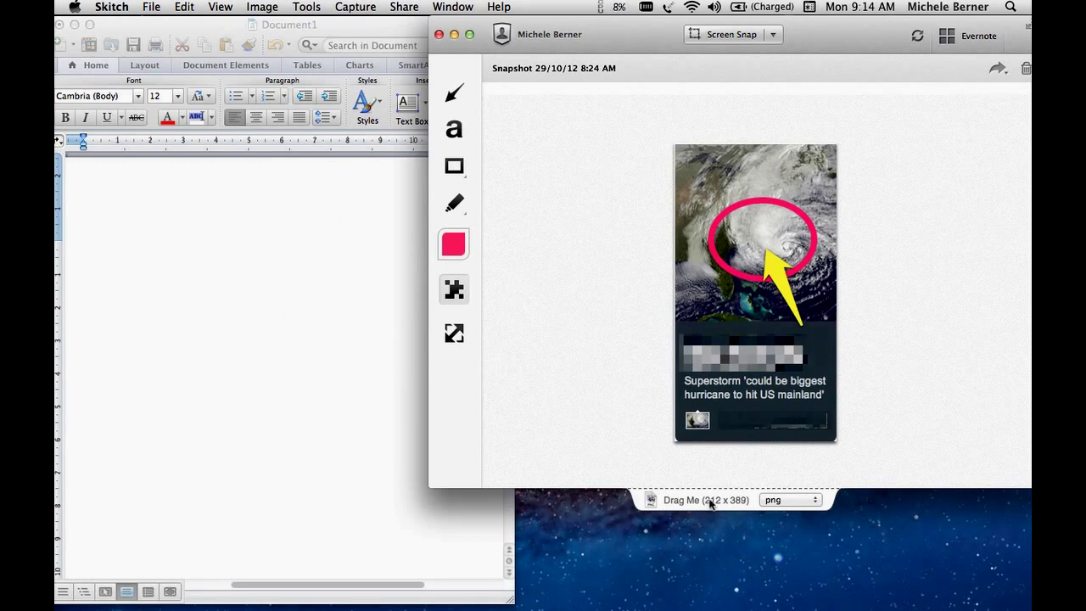
drag(709, 503, 132, 360)
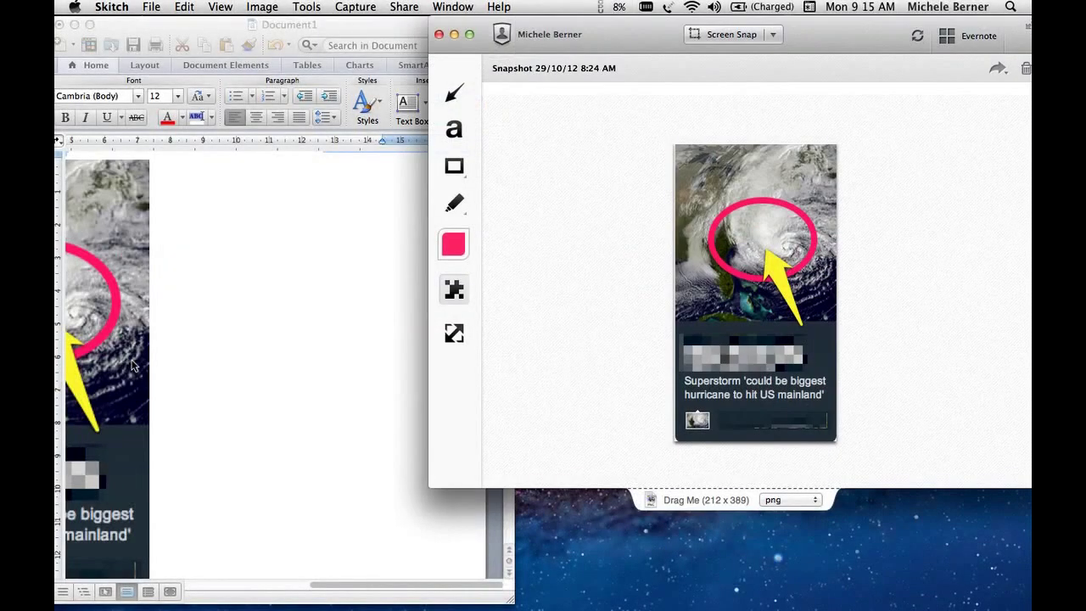
Step: Scale the inserted snapshot down proportionally in the Word document, then minimize the document
click(314, 587)
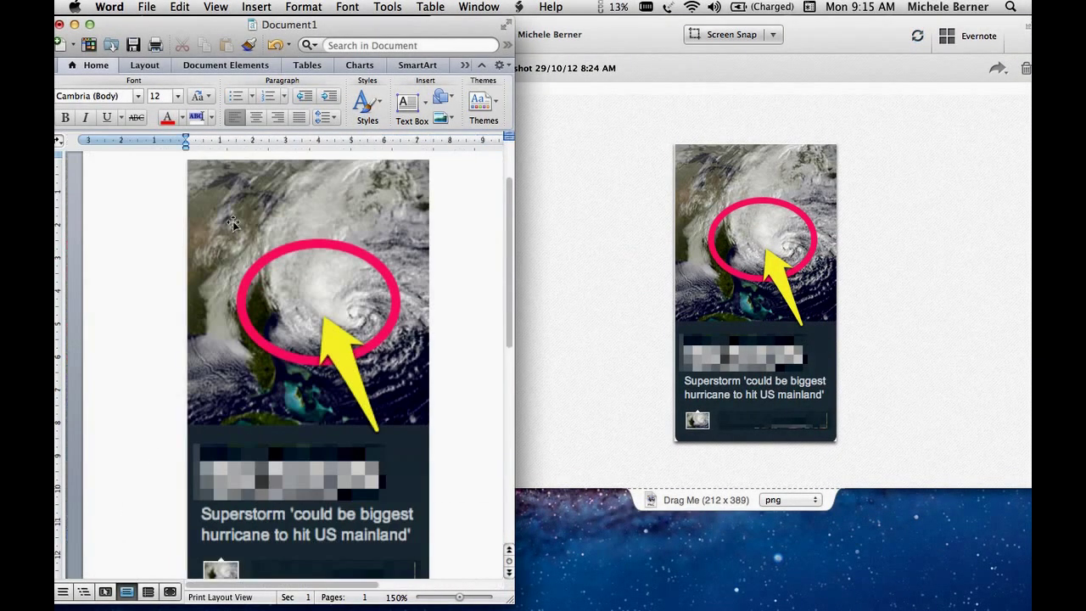
click(233, 222)
drag(185, 159, 256, 289)
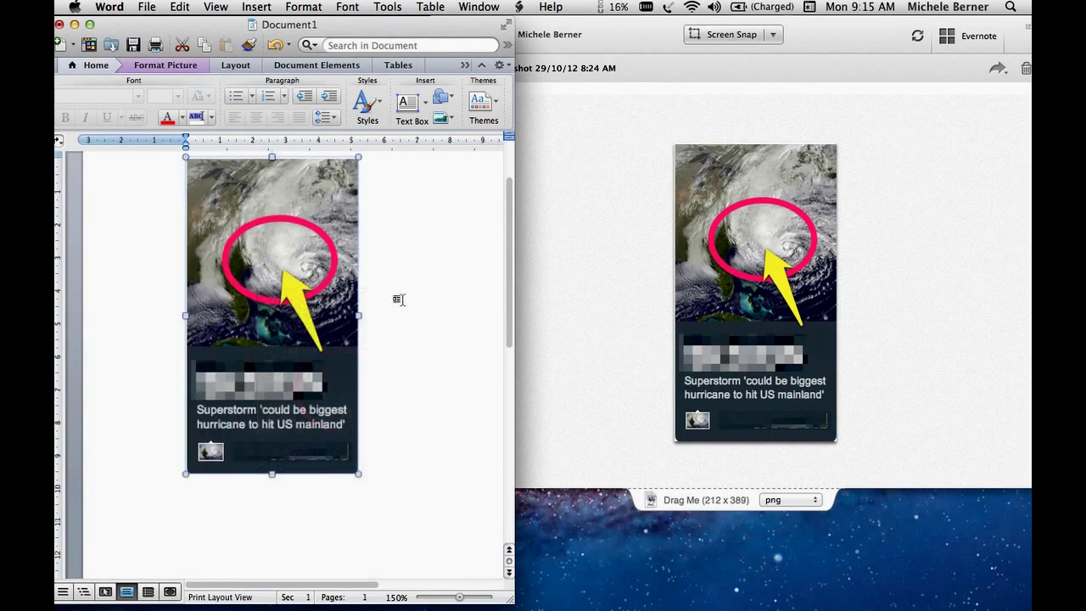
click(75, 25)
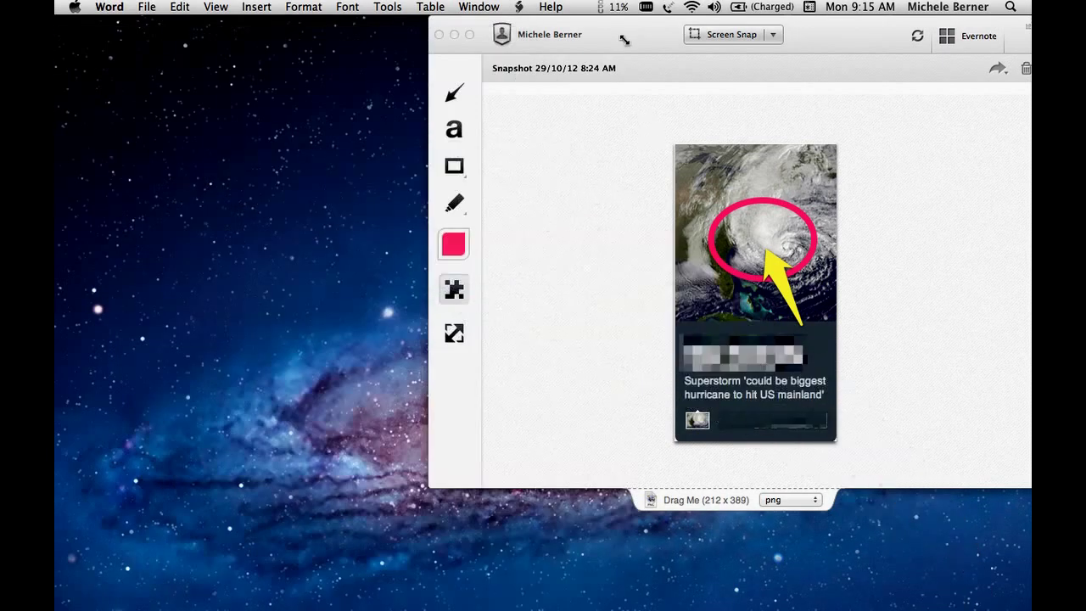
Step: Move the Skitch window back to the middle of the screen and share the snapshot as an email message
drag(625, 39, 421, 47)
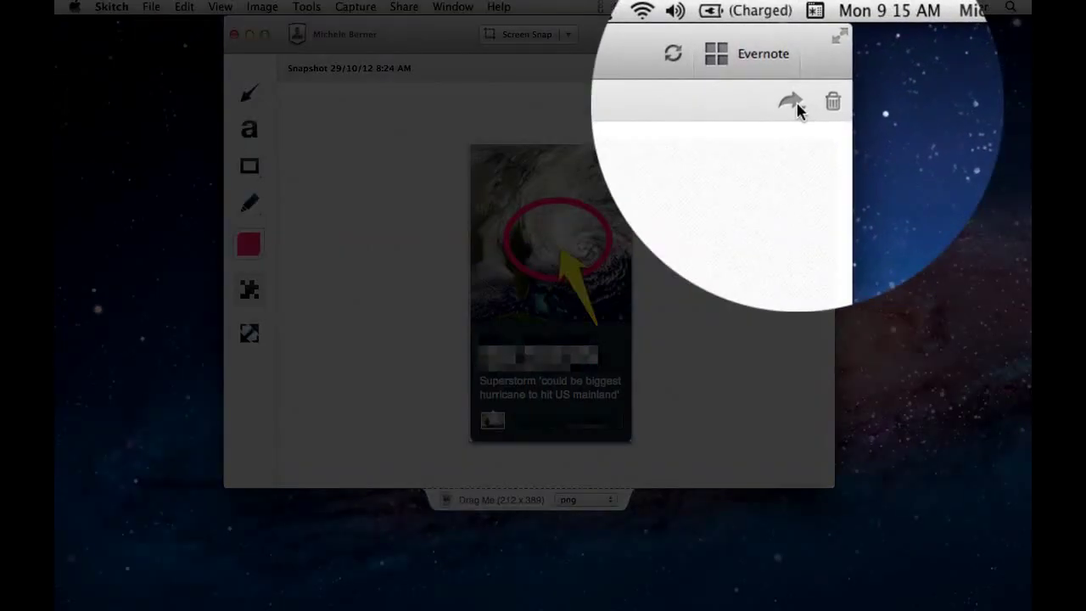
click(792, 68)
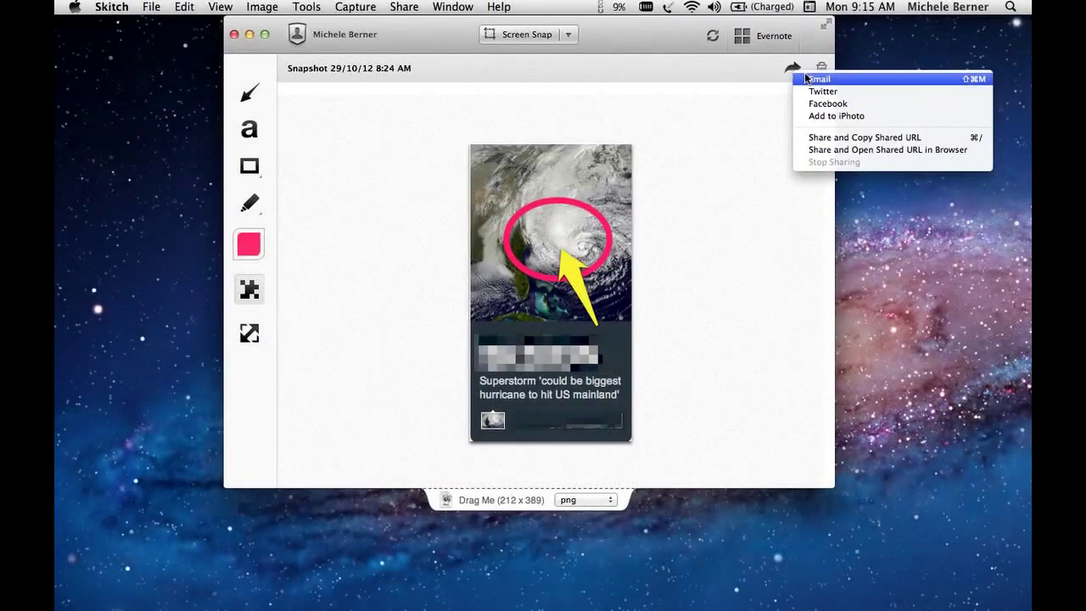
click(737, 116)
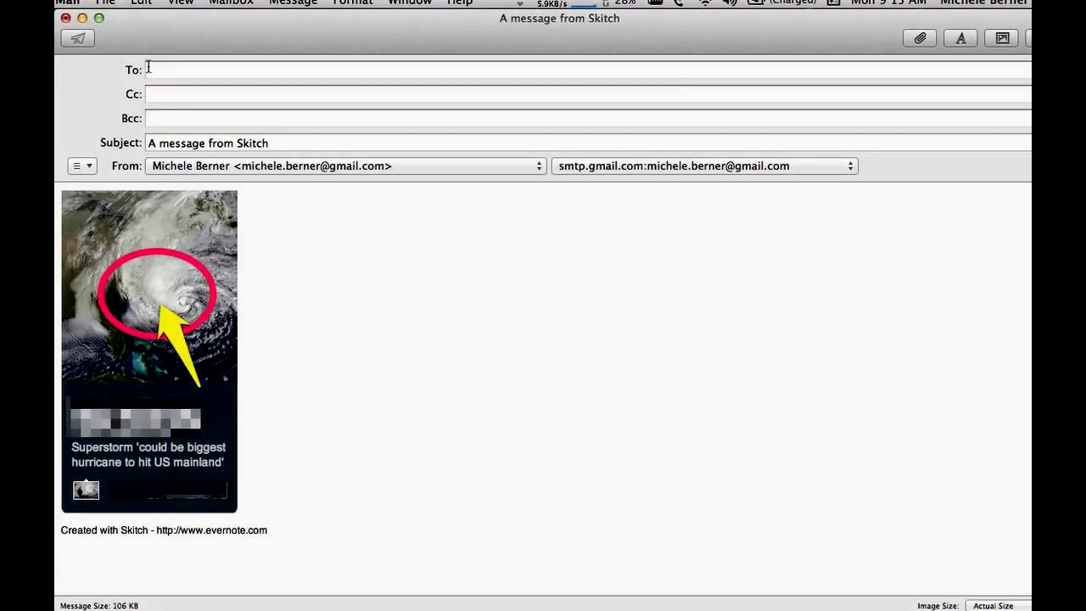
Step: Hide Mail with the draft message and return to the snapshot in Skitch
click(67, 7)
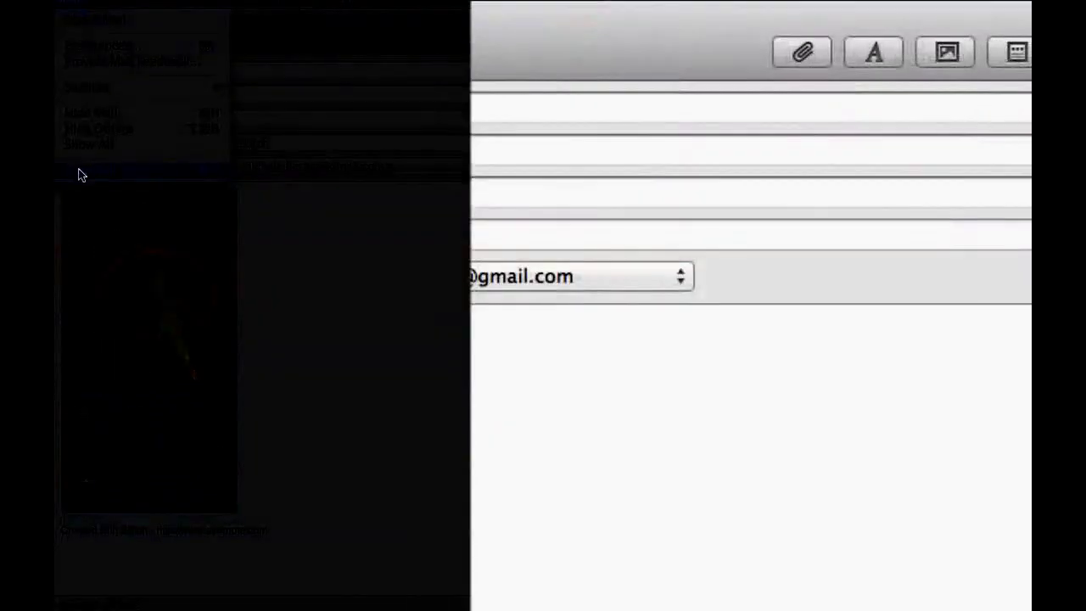
click(79, 169)
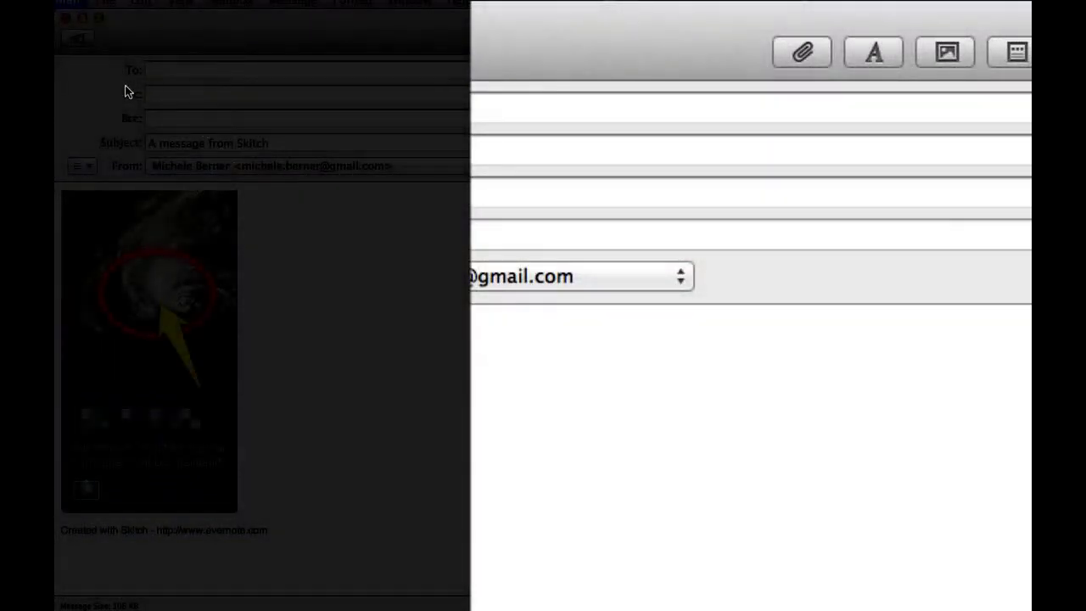
click(69, 4)
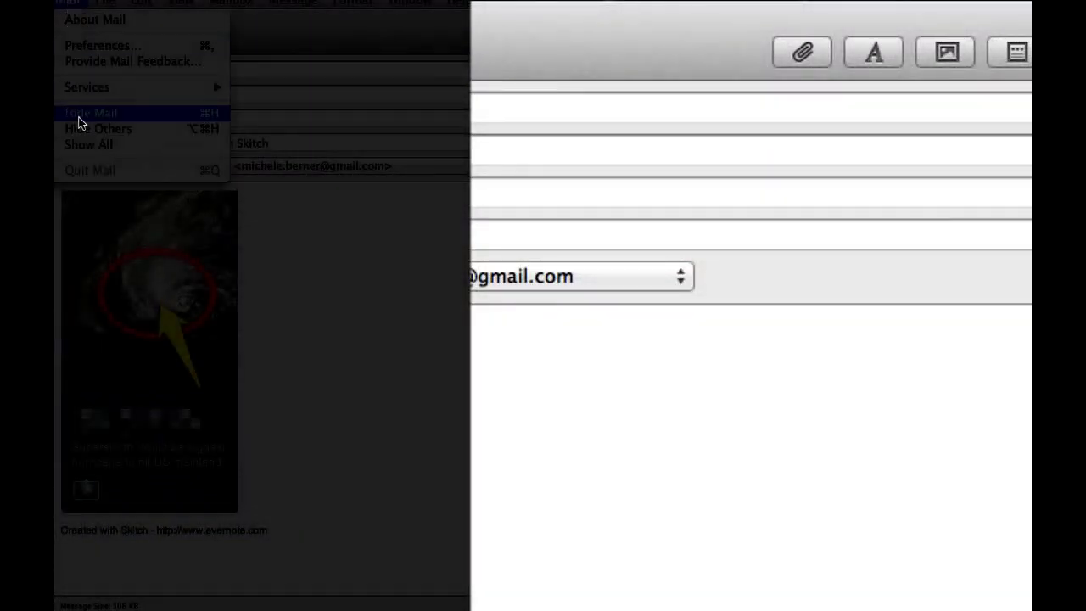
click(587, 606)
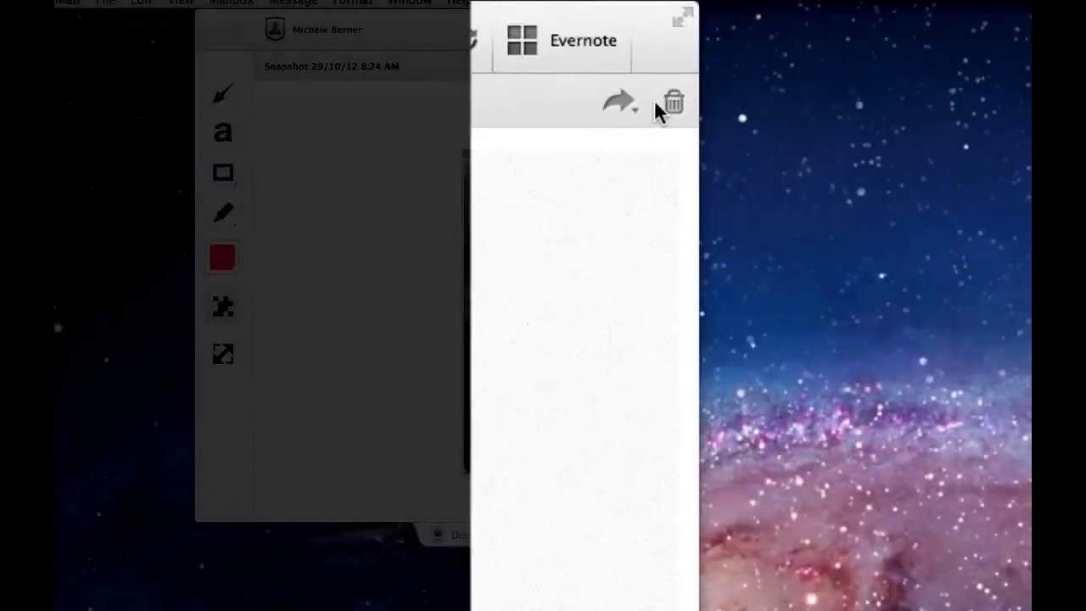
Step: Open the snapshot's sharing options to review the available destinations
click(619, 102)
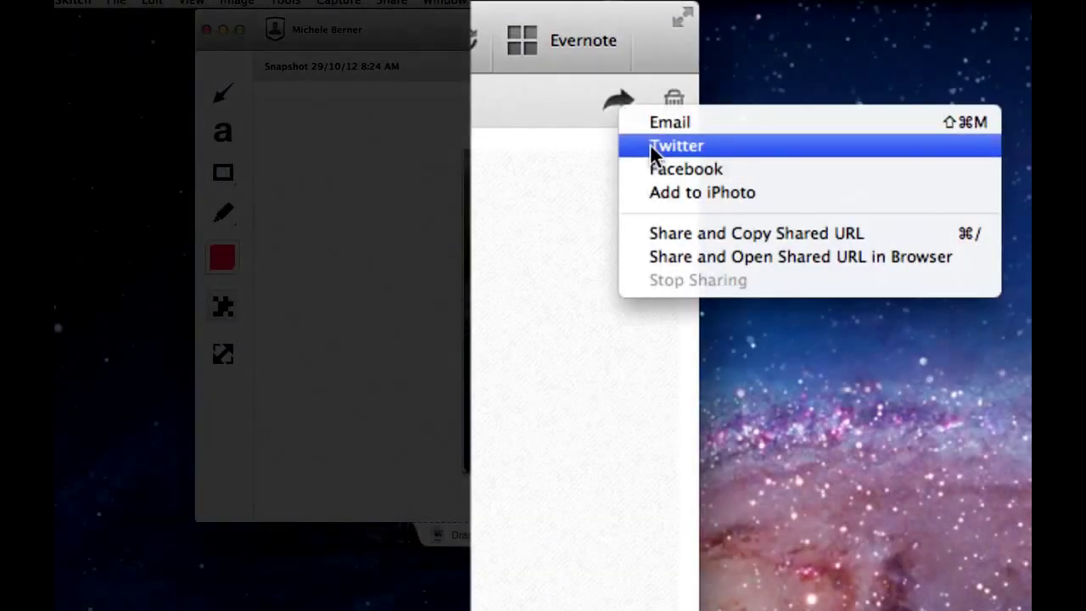